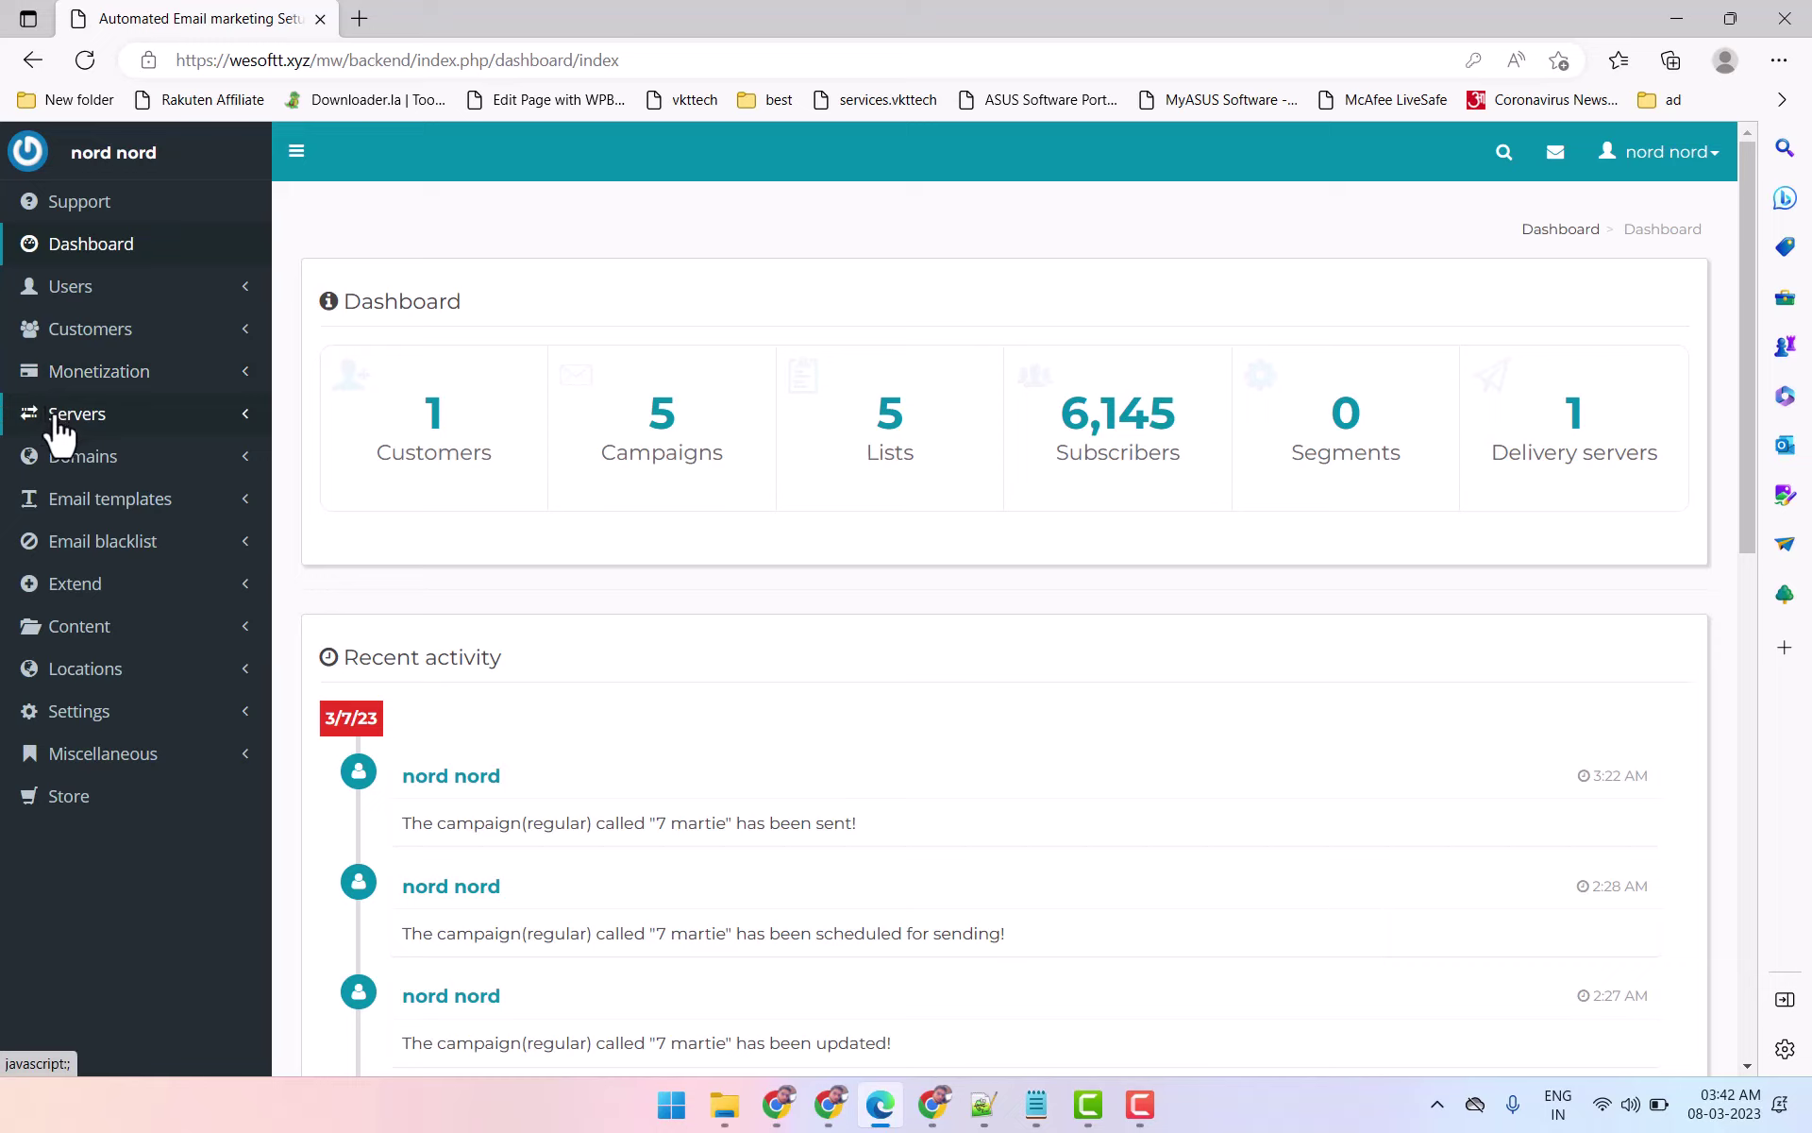
# Step: Start a new warmup plan for the delivery servers and name it "my plan"
pyautogui.click(56, 427)
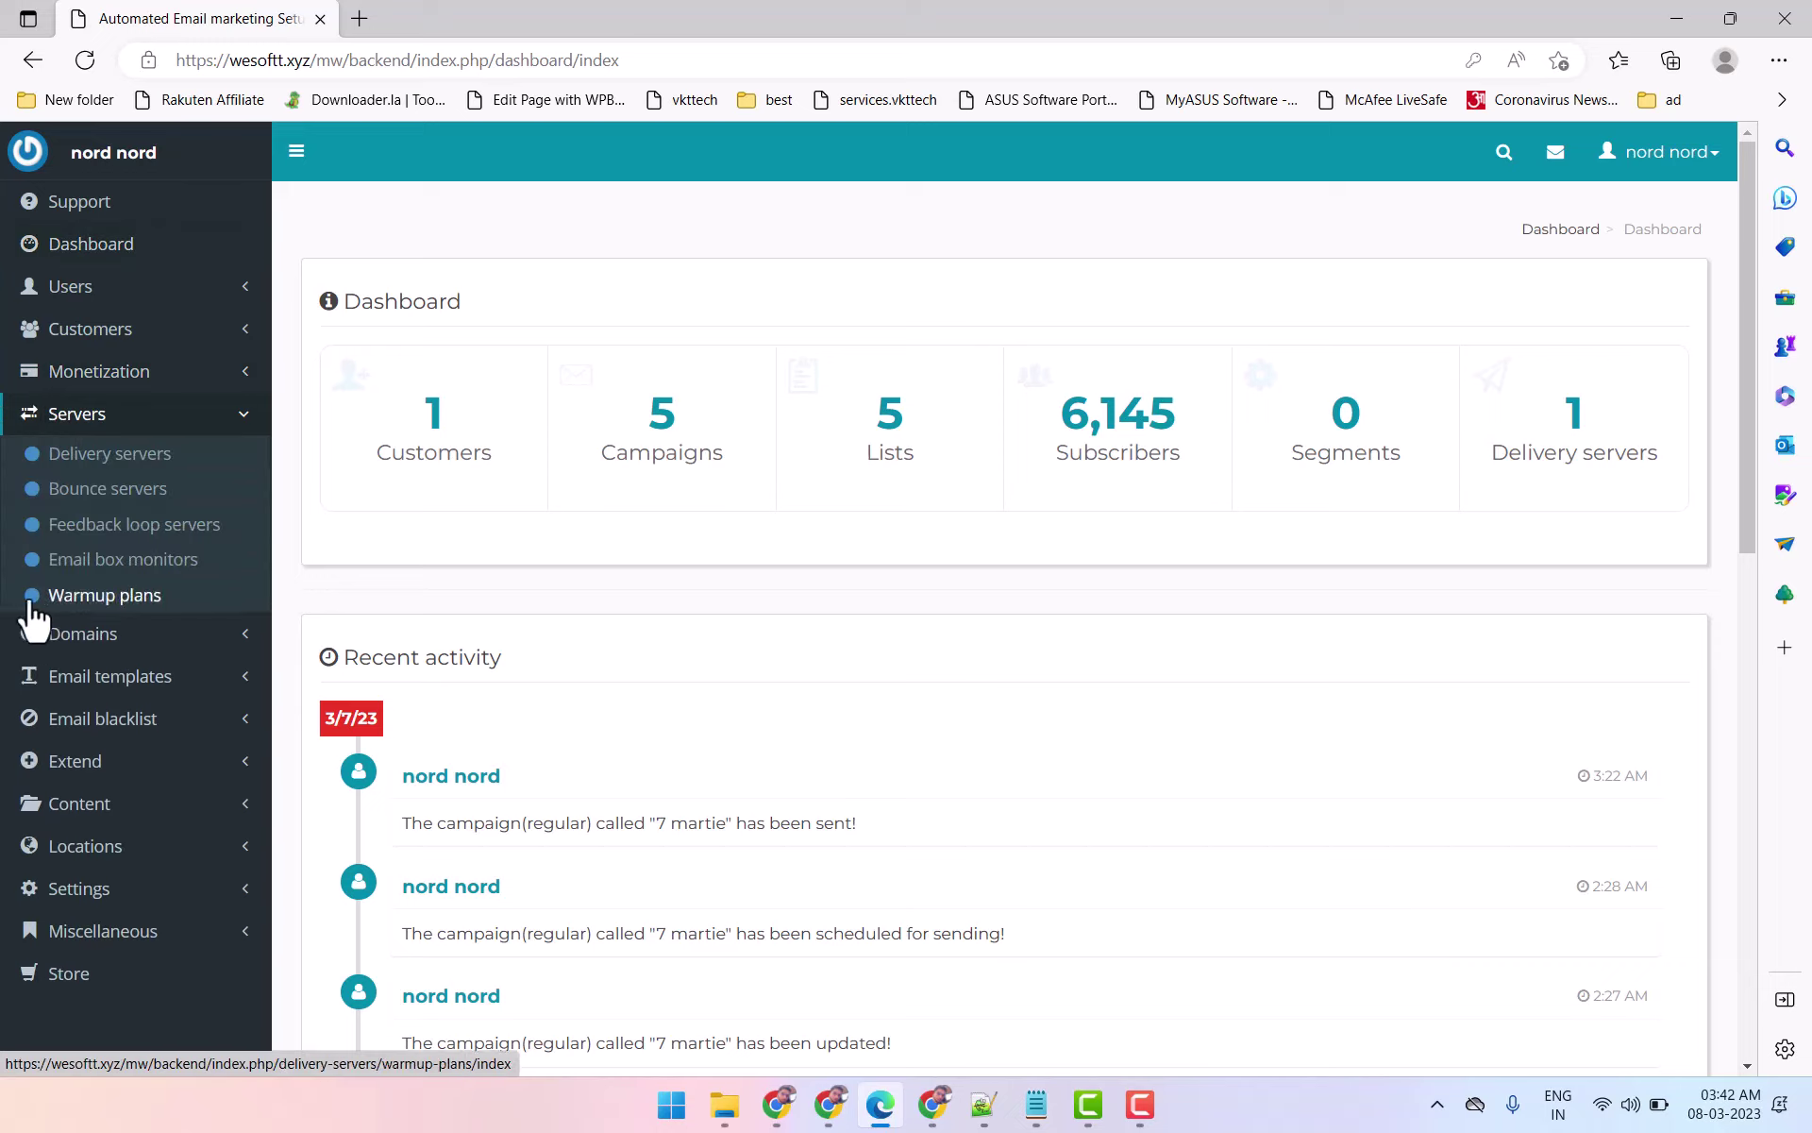
pyautogui.click(108, 604)
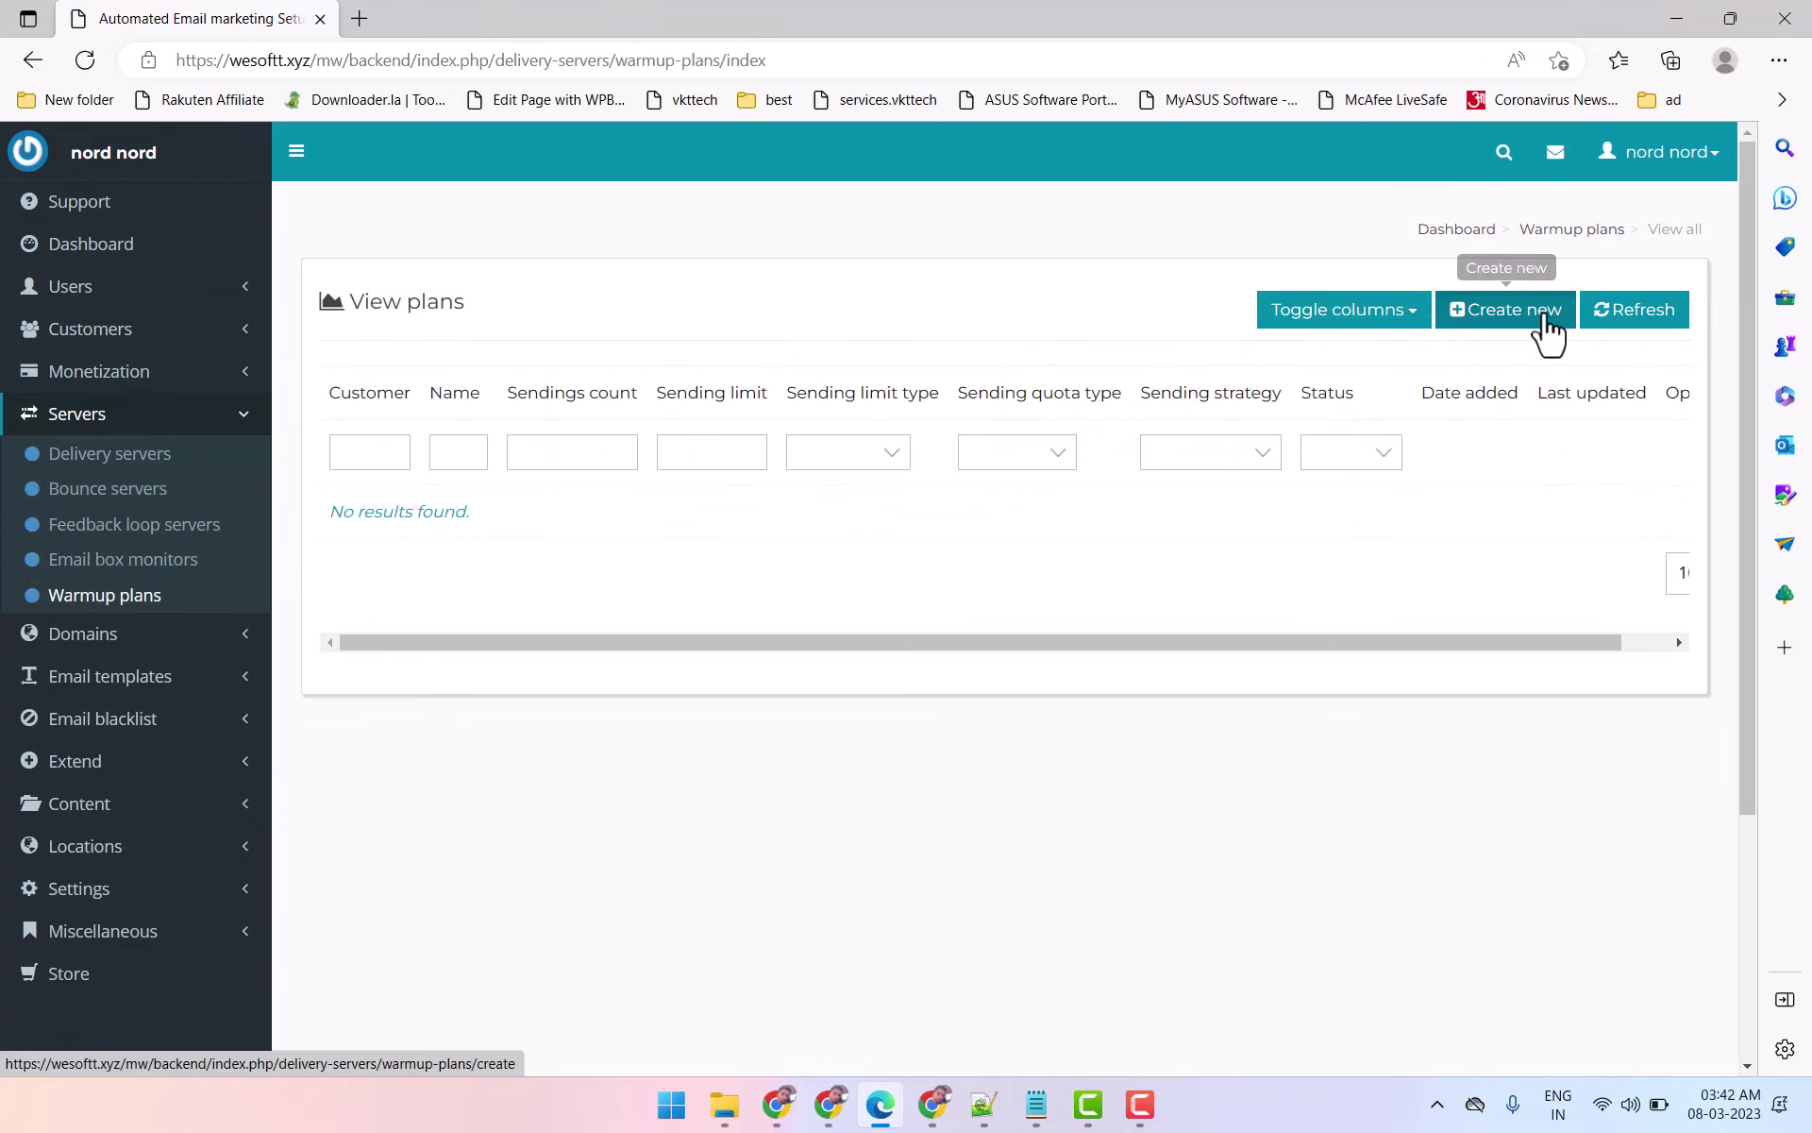
pyautogui.click(1549, 330)
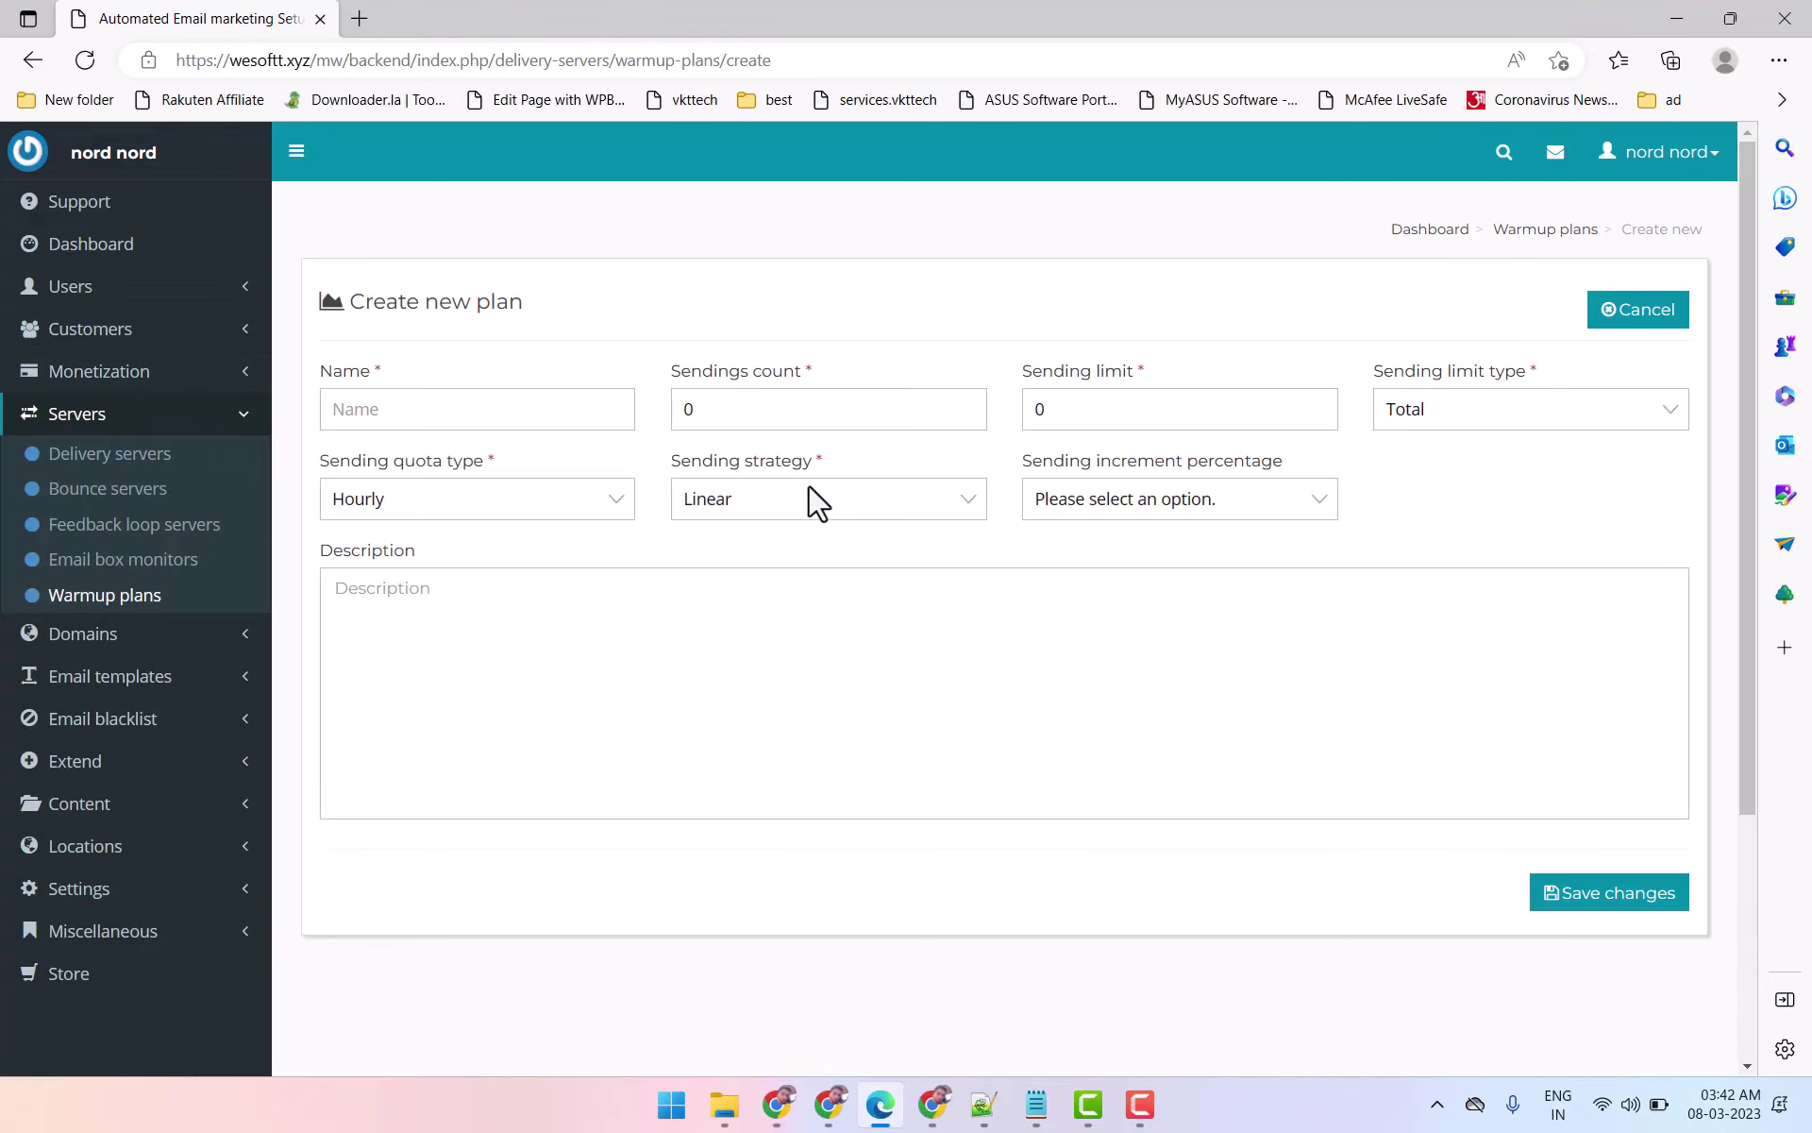
pyautogui.click(422, 409)
pyautogui.write('my')
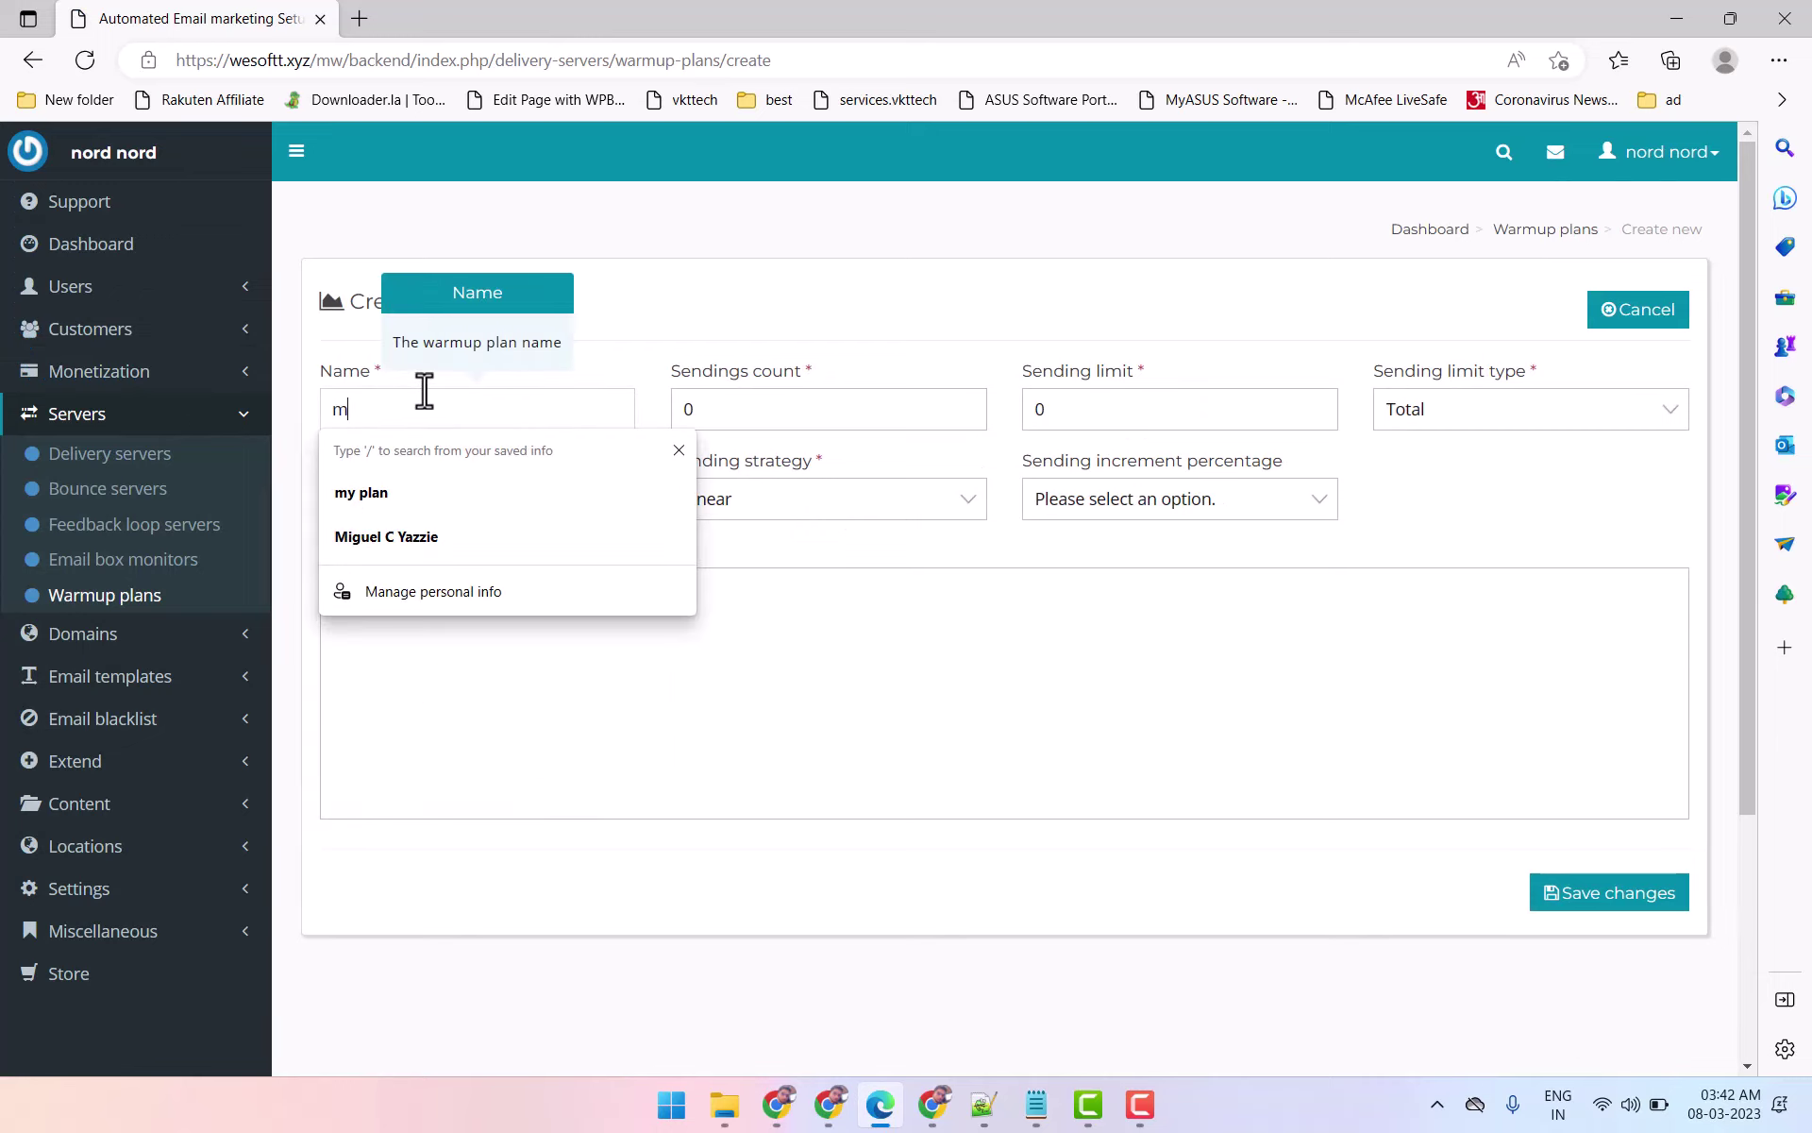
pyautogui.click(412, 488)
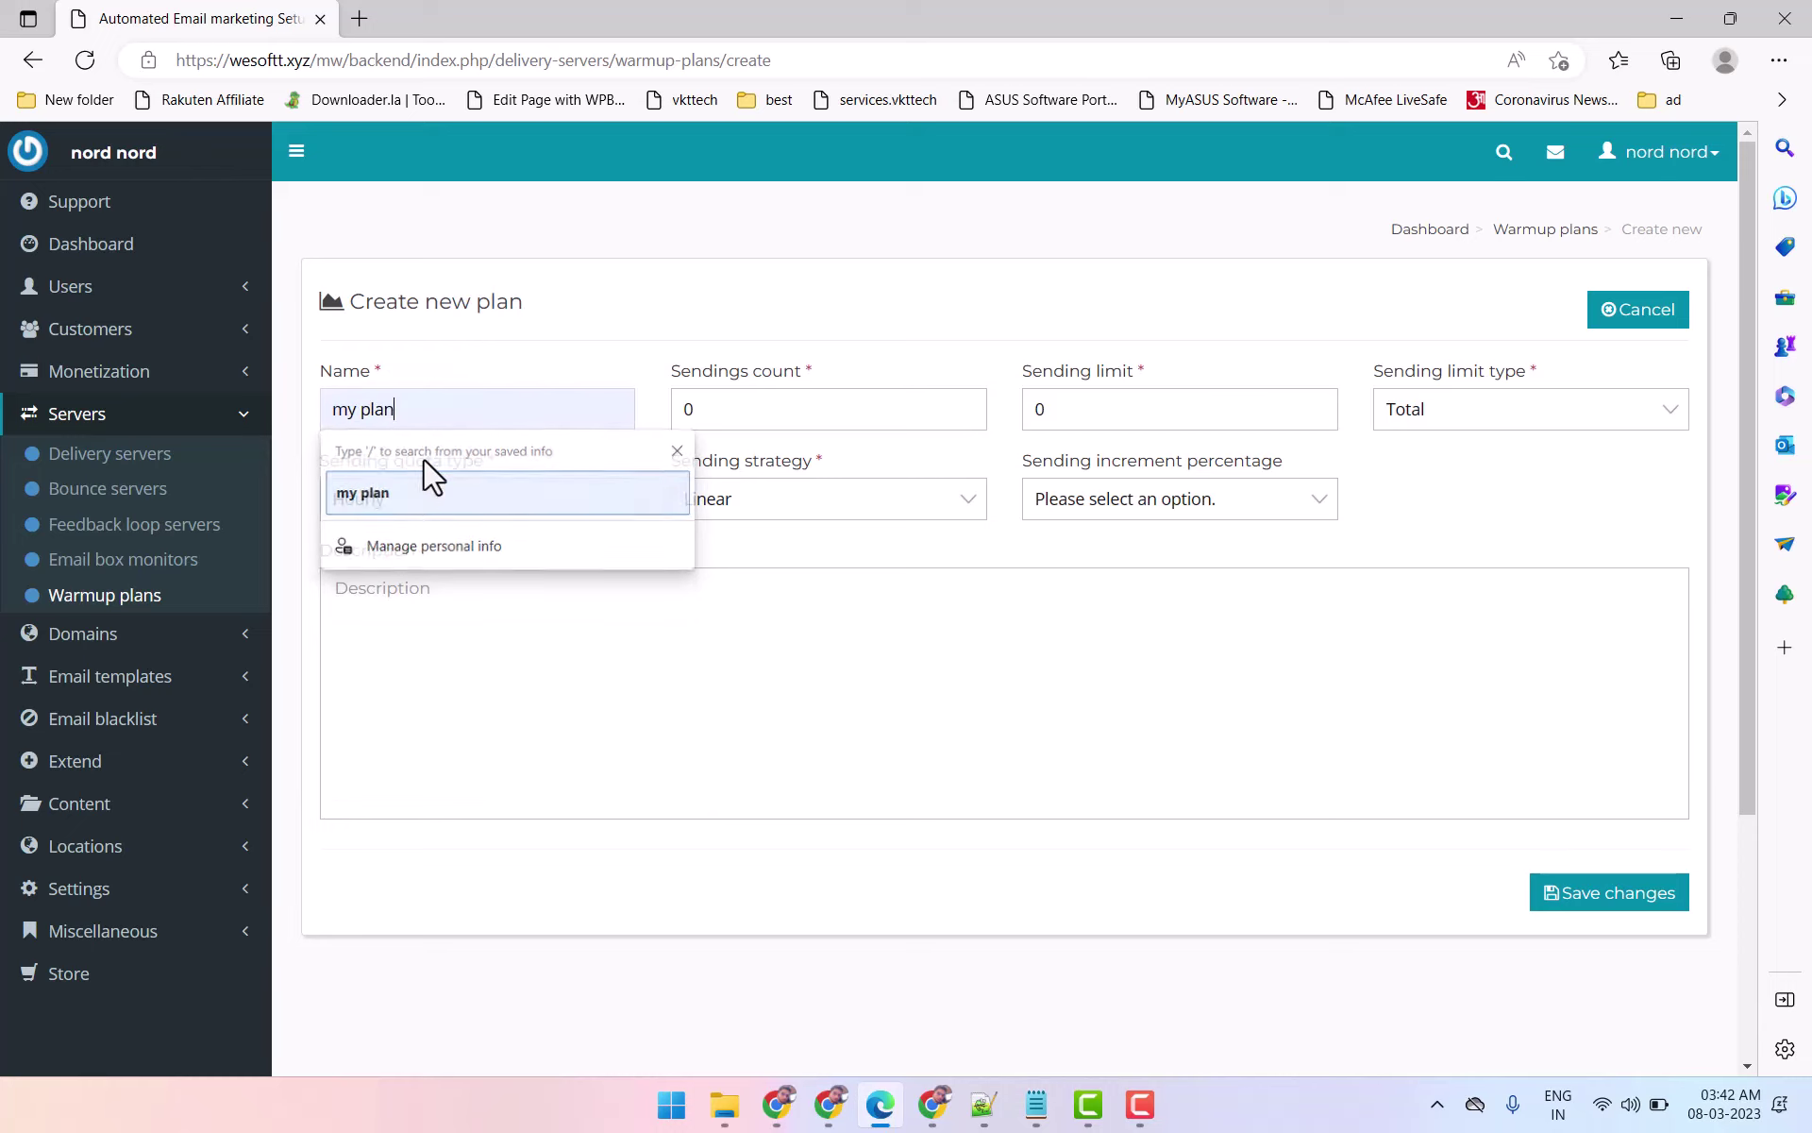
# Step: Set the plan's sendings count to 5 and its sending limit to 5000, with Total as the limit type
pyautogui.doubleClick(684, 411)
pyautogui.write('5')
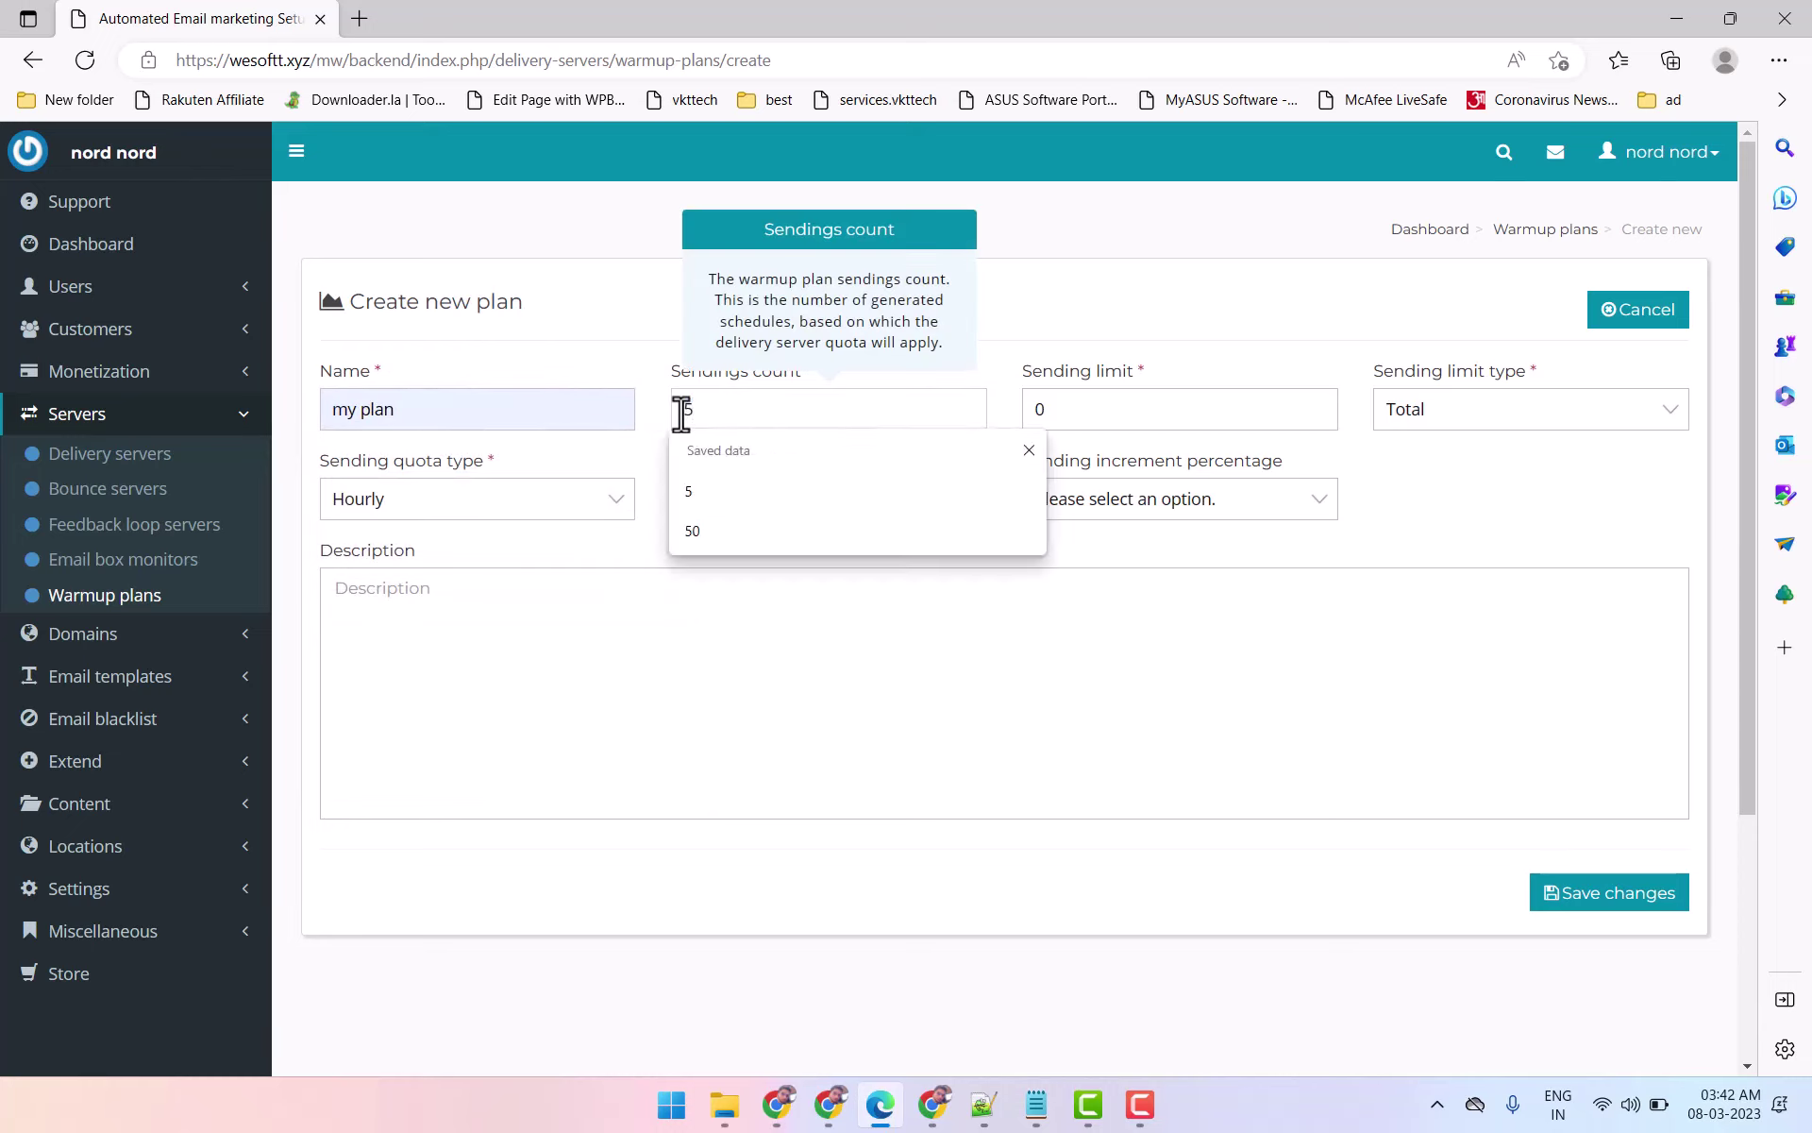
pyautogui.click(1041, 344)
pyautogui.click(1410, 410)
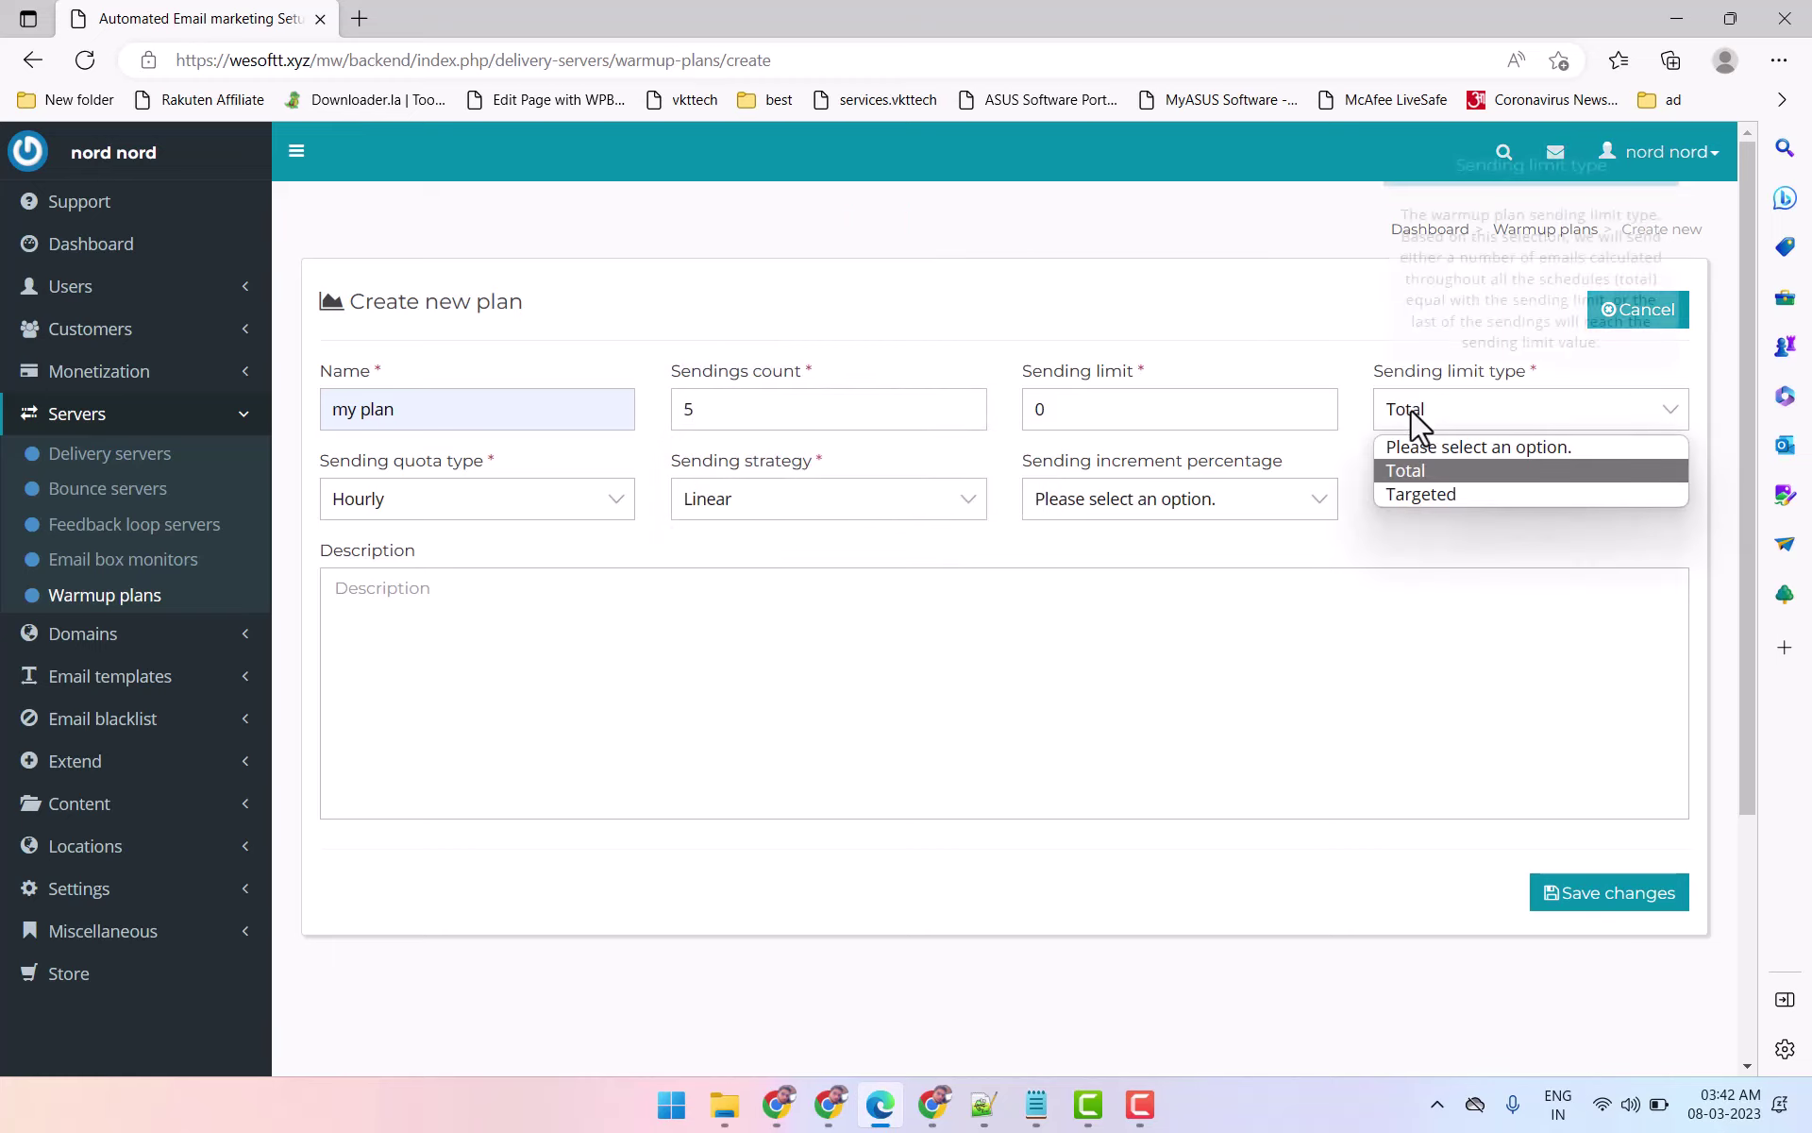
pyautogui.click(1430, 470)
pyautogui.doubleClick(1209, 416)
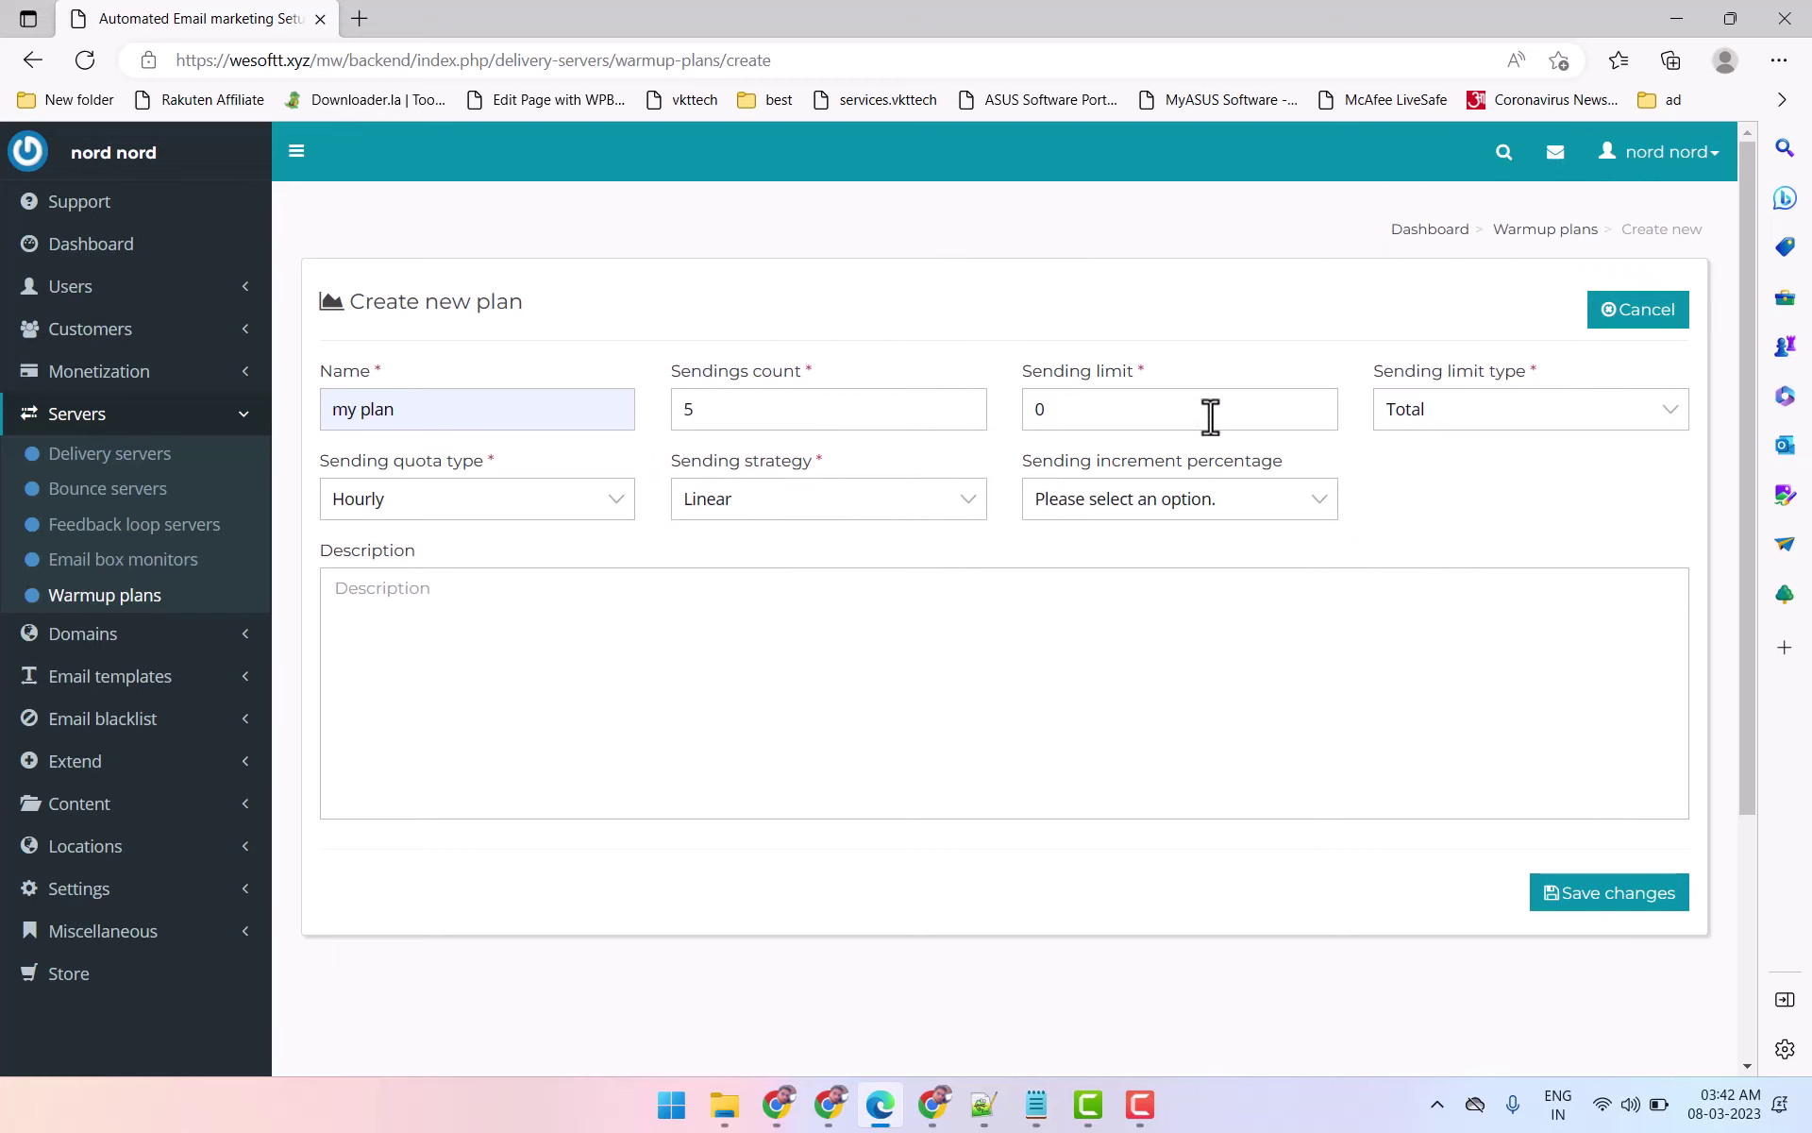
pyautogui.write('5000')
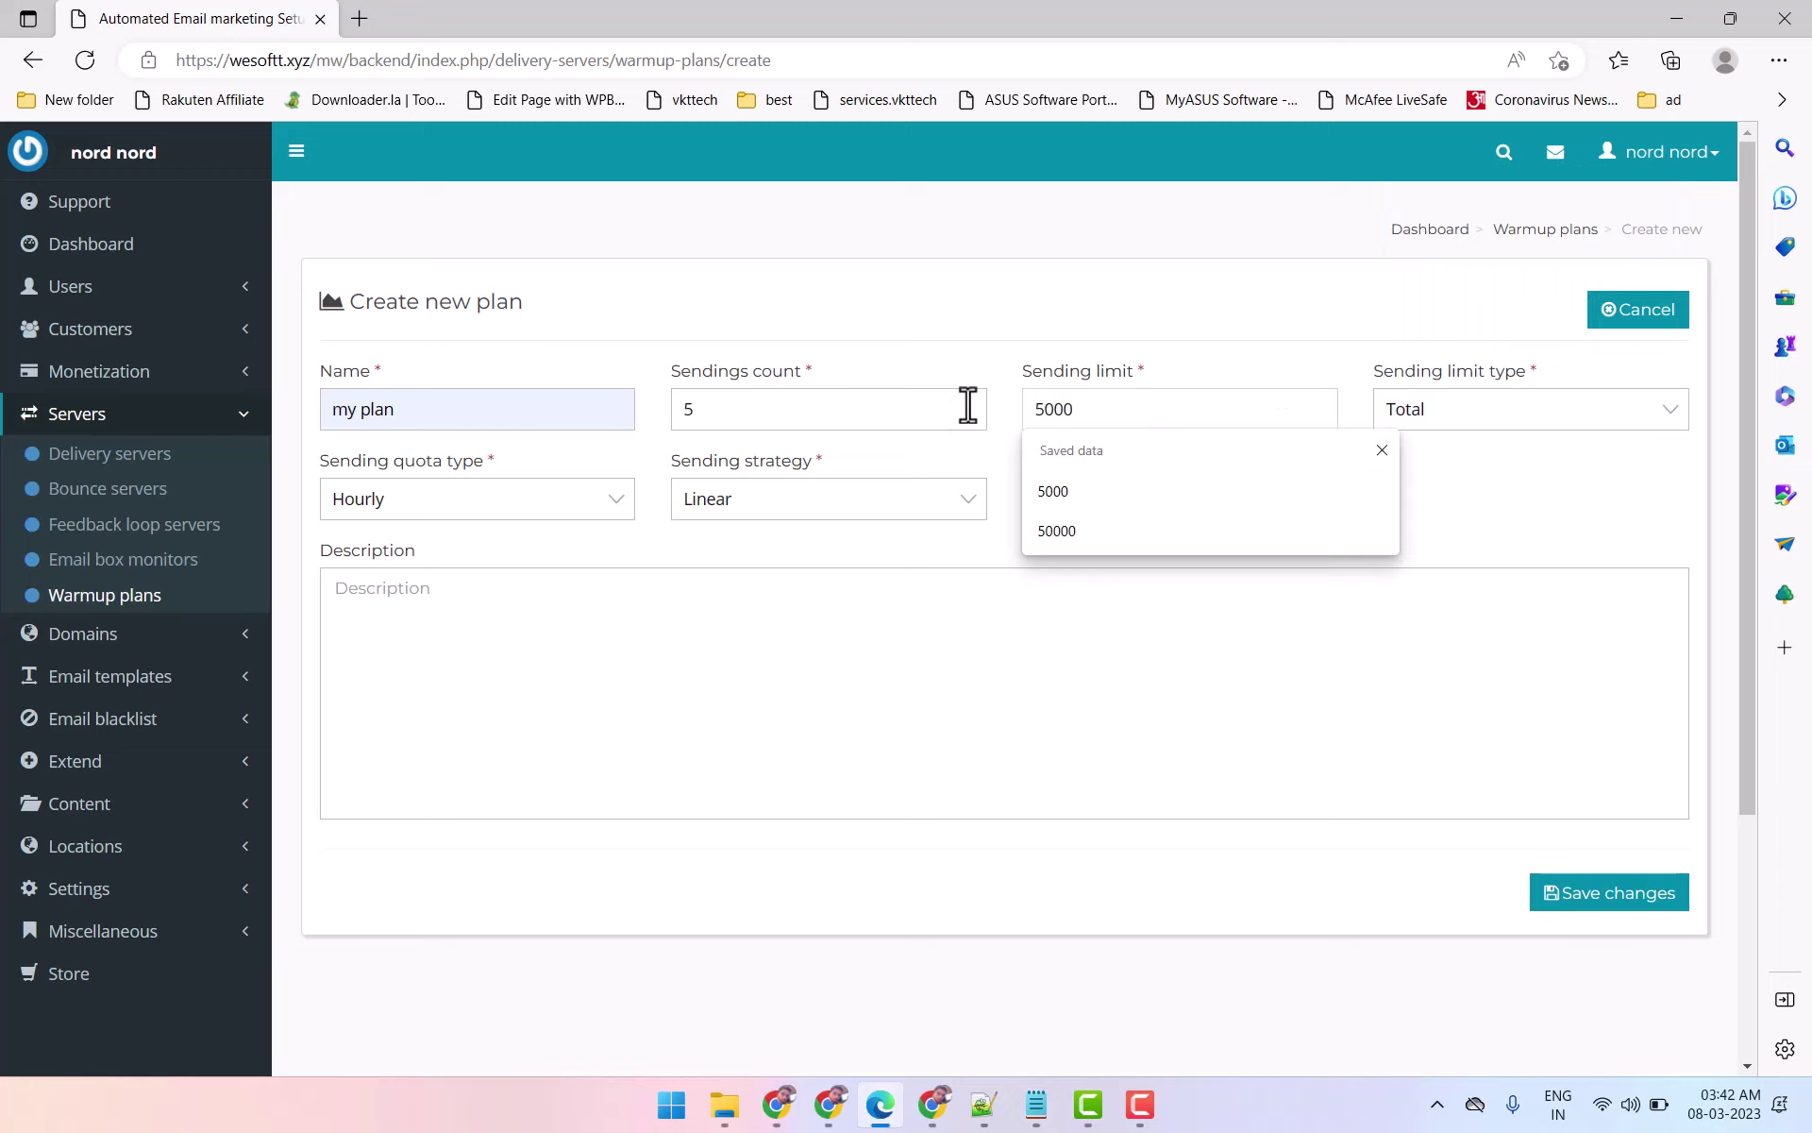
pyautogui.click(959, 364)
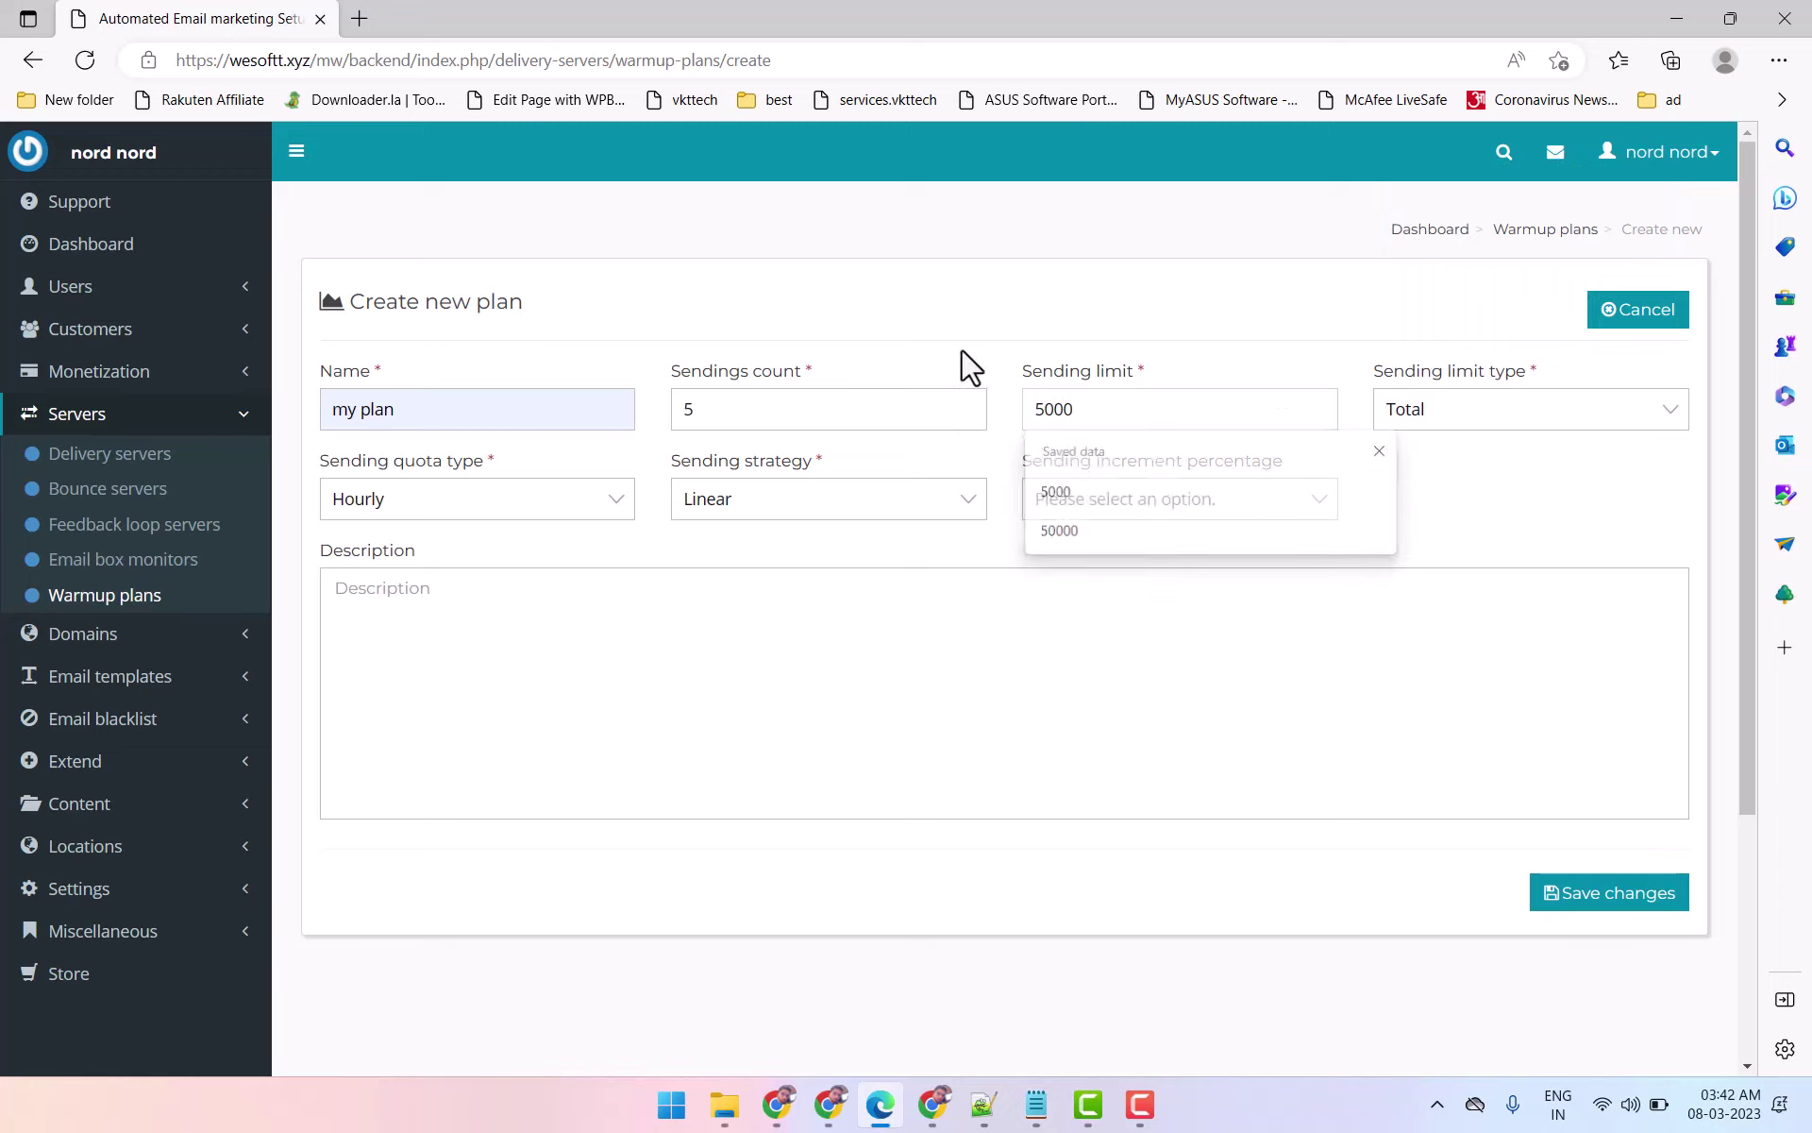
# Step: Review the available options for the plan's sending quota type and sending strategy
pyautogui.moveTo(396, 462); pyautogui.dragTo(492, 459)
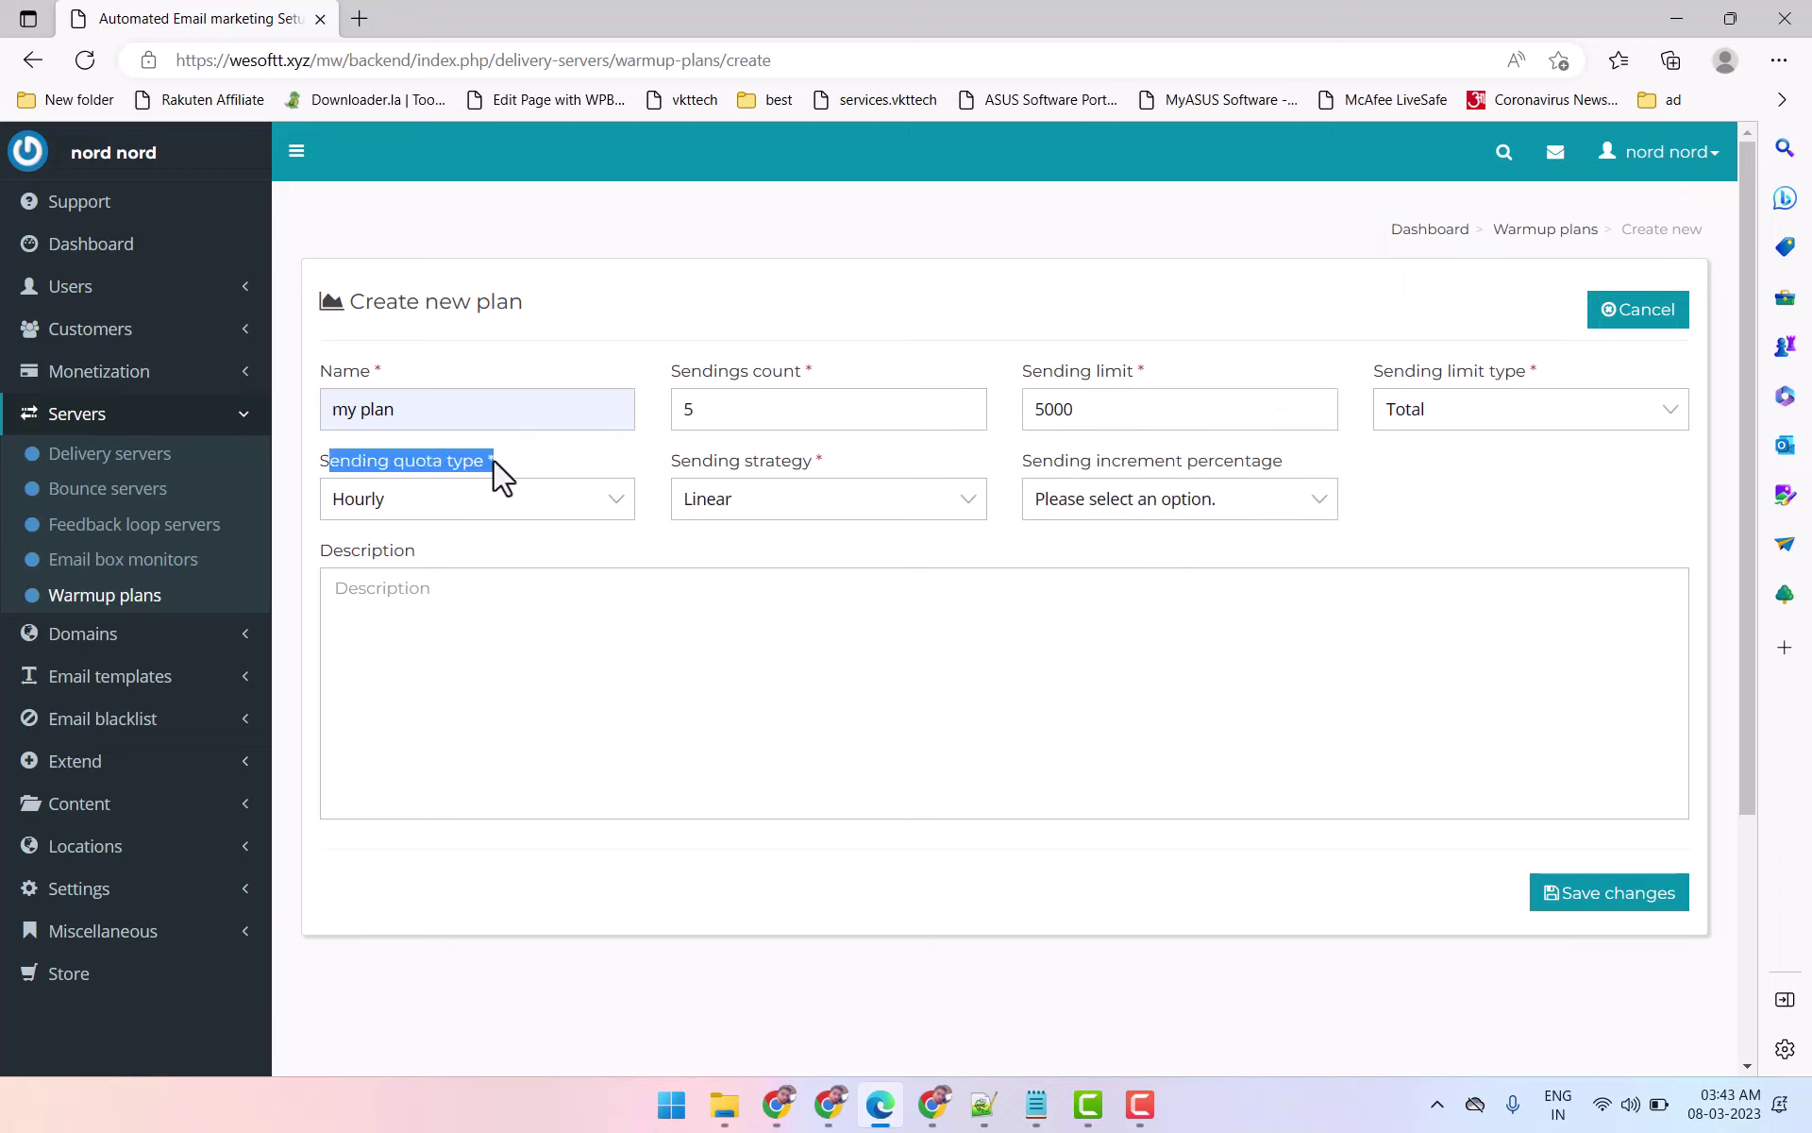
pyautogui.click(436, 497)
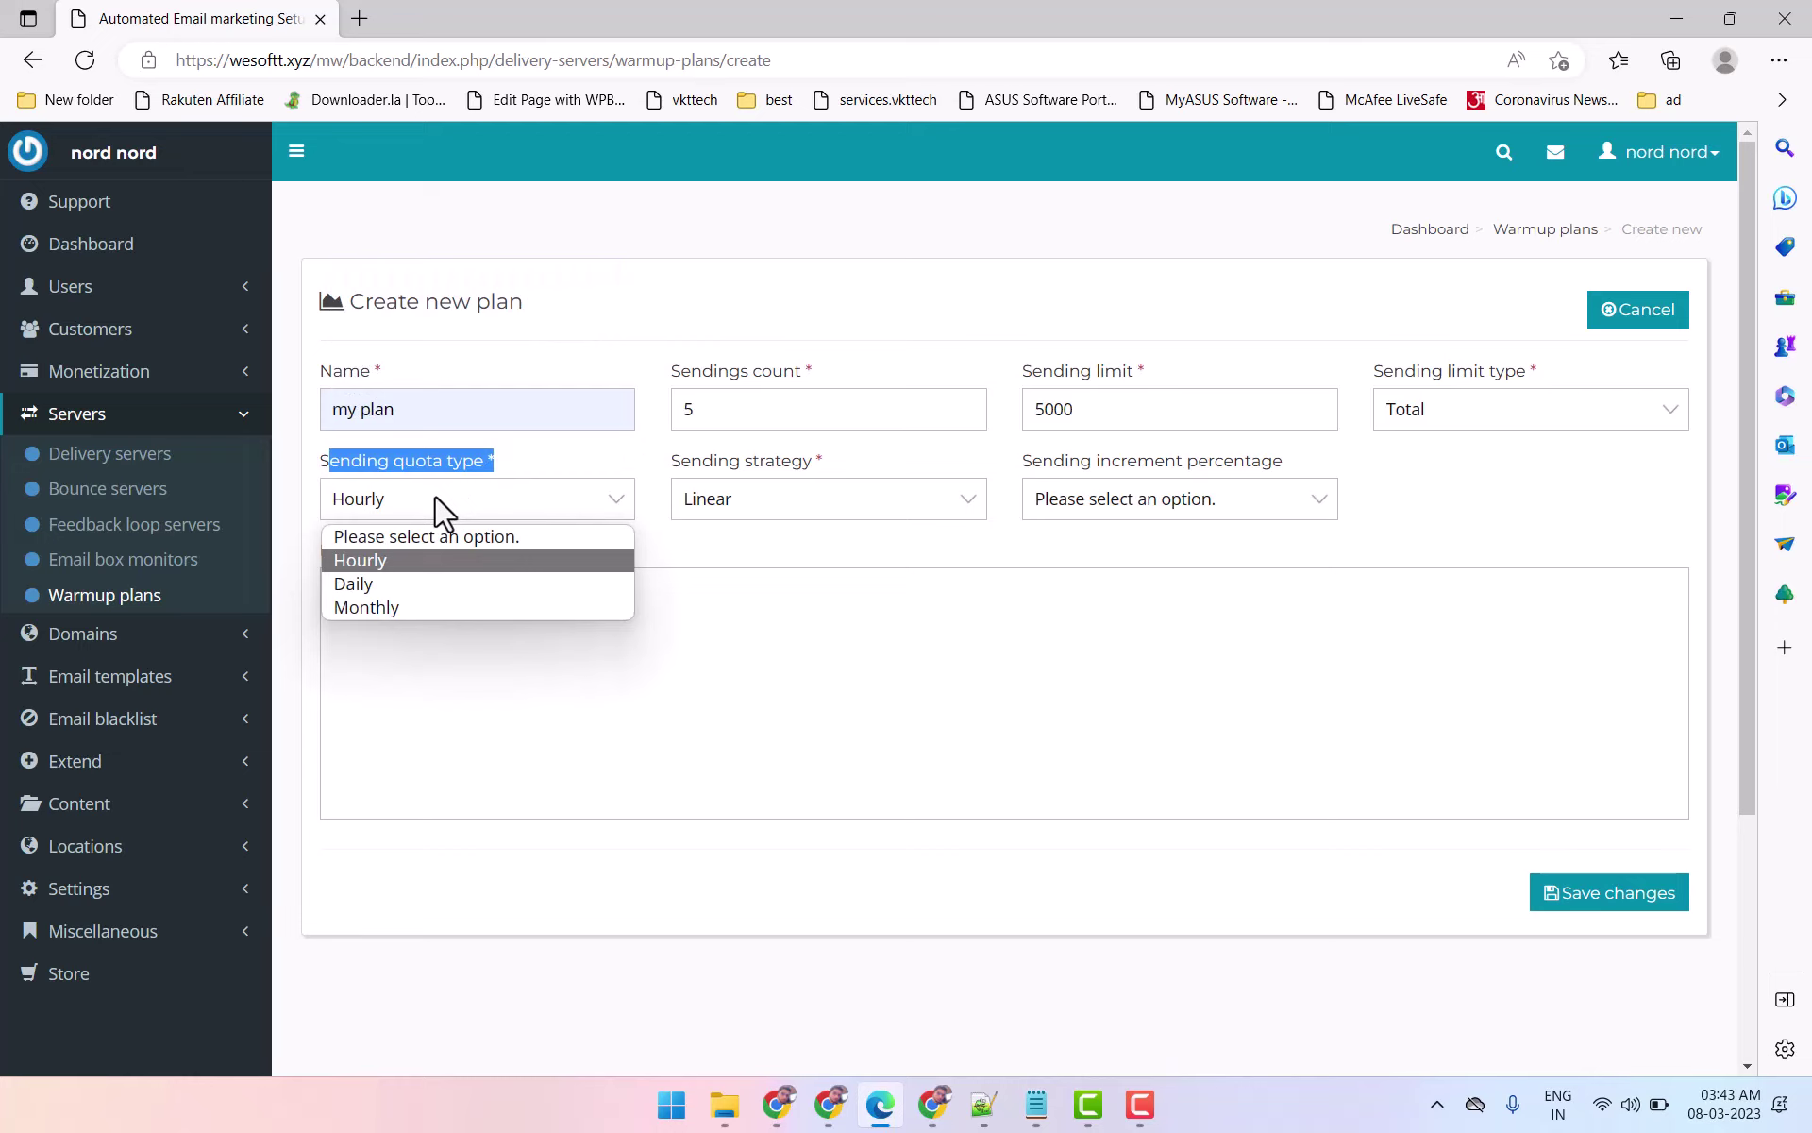
pyautogui.click(710, 460)
pyautogui.moveTo(665, 463); pyautogui.dragTo(882, 478)
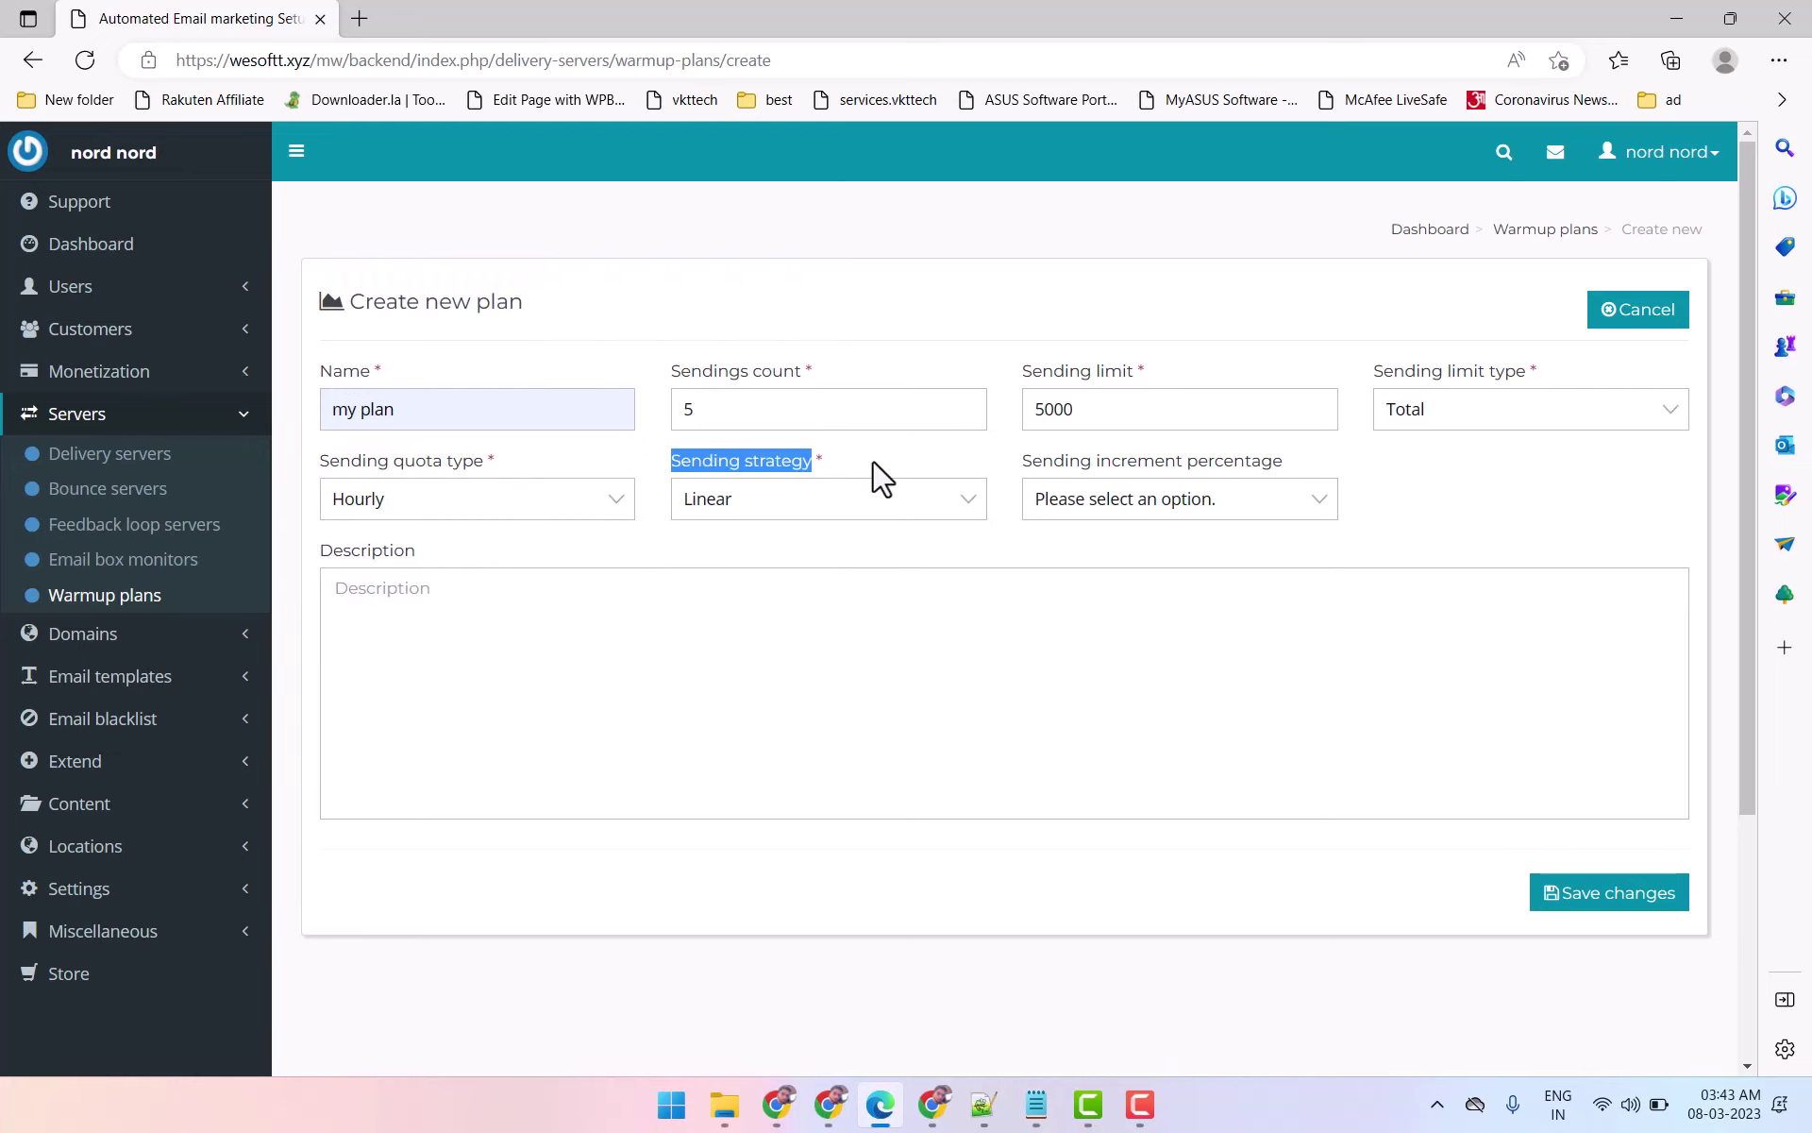
pyautogui.click(808, 510)
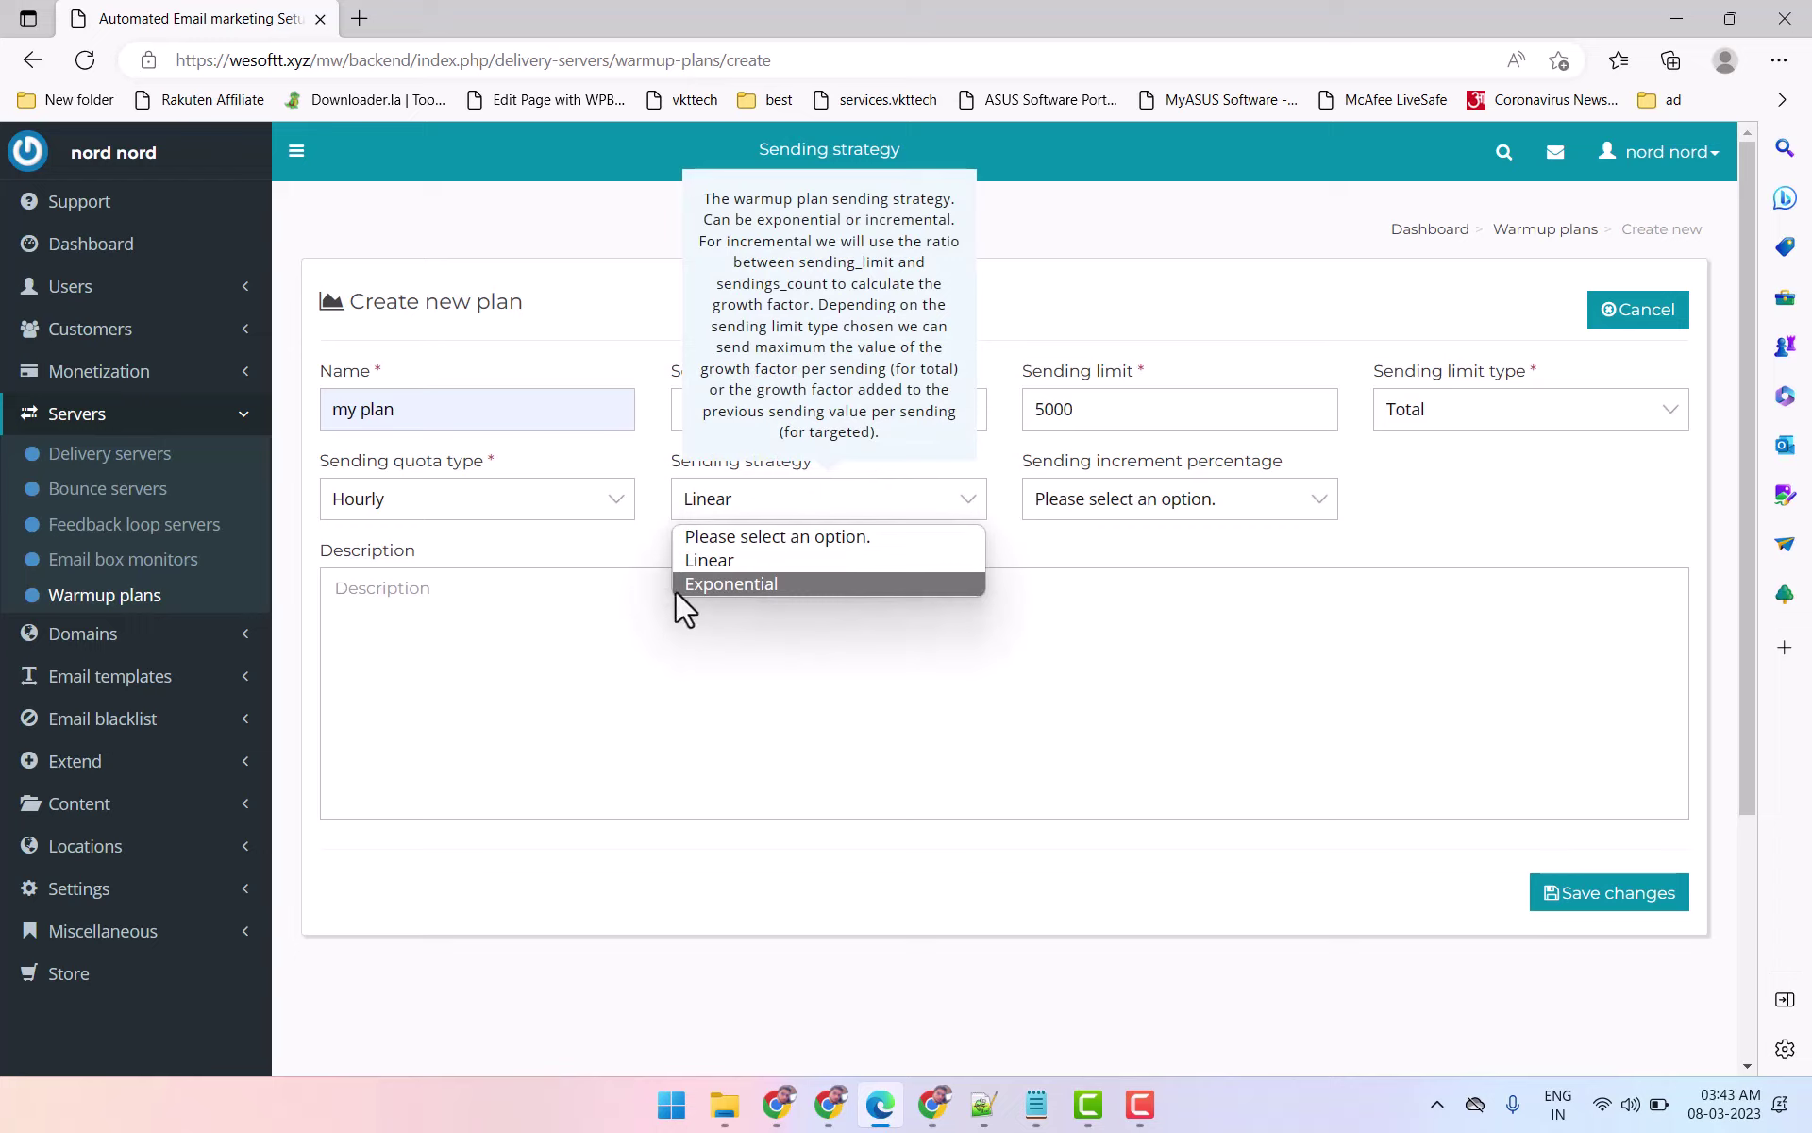
pyautogui.click(652, 708)
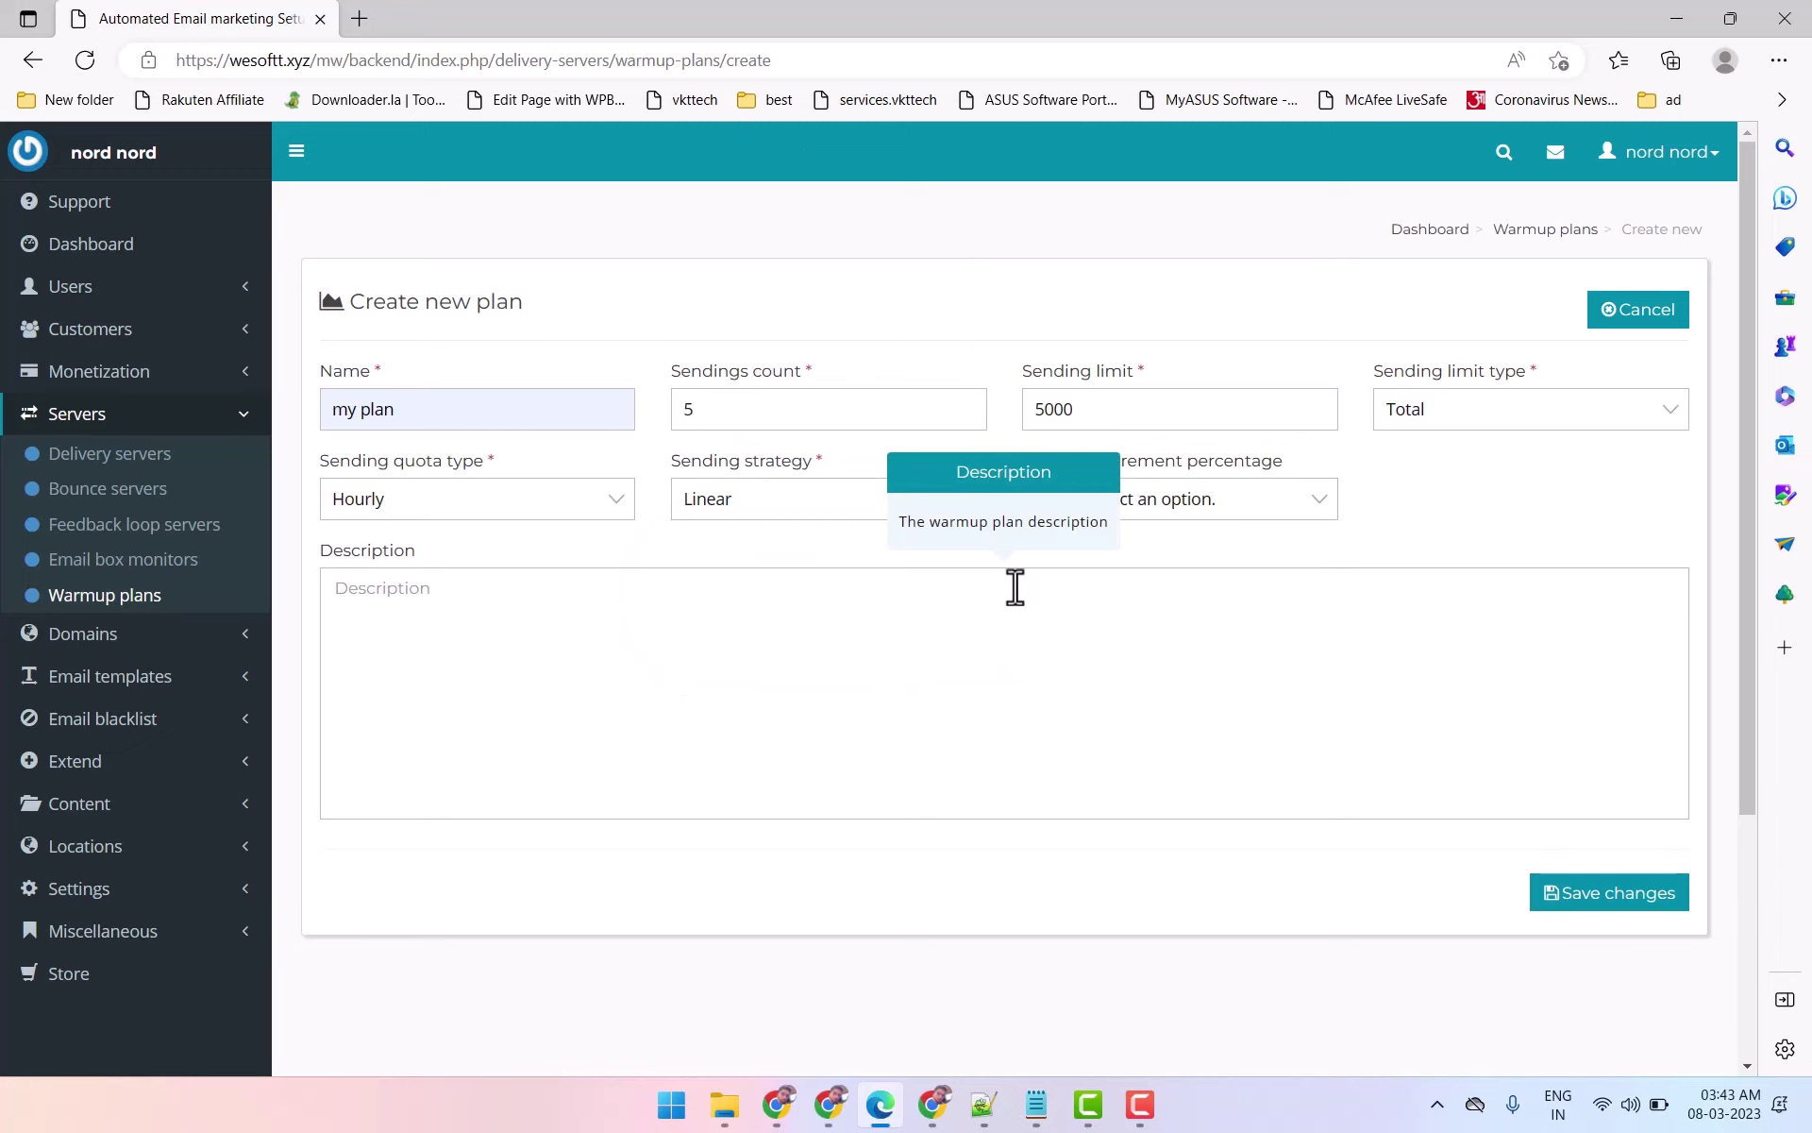
pyautogui.click(796, 540)
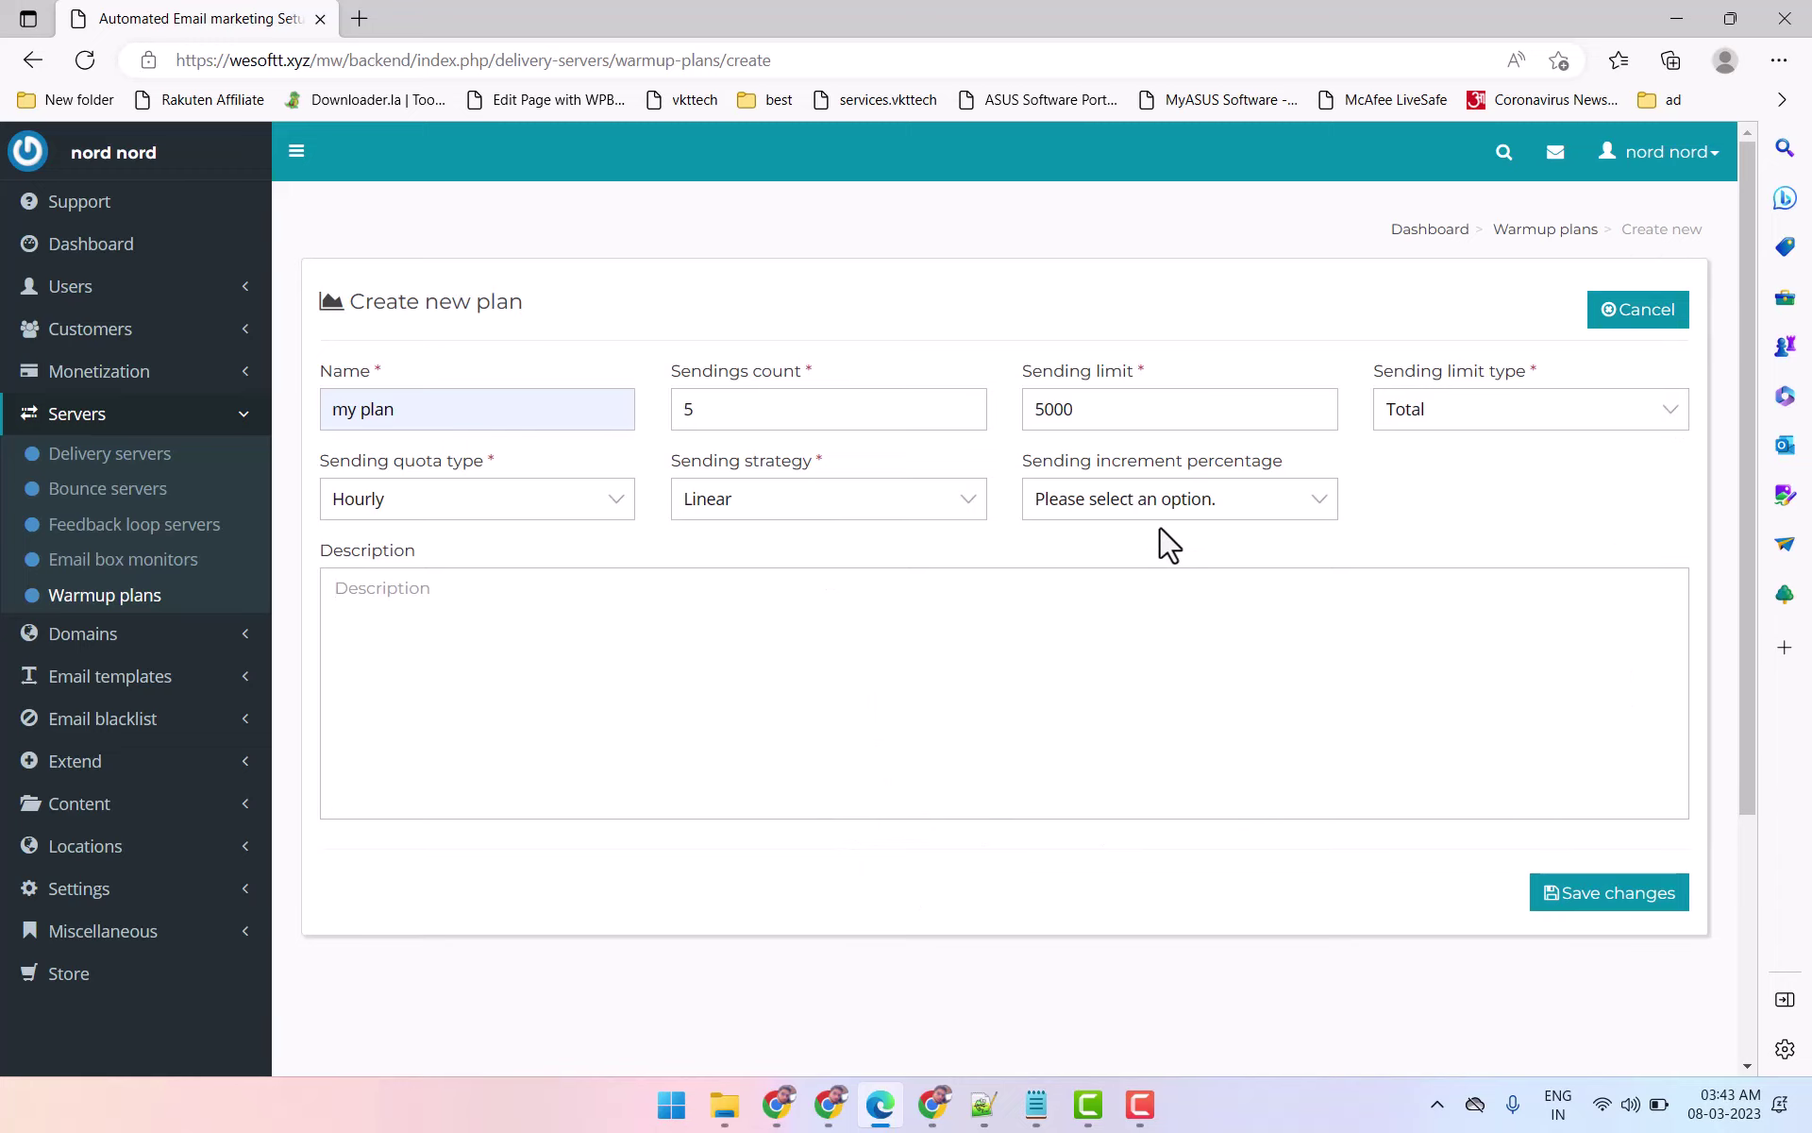
# Step: Set the sending increment percentage to 5 % and save the new warmup plan
pyautogui.moveTo(1029, 462); pyautogui.dragTo(1396, 474)
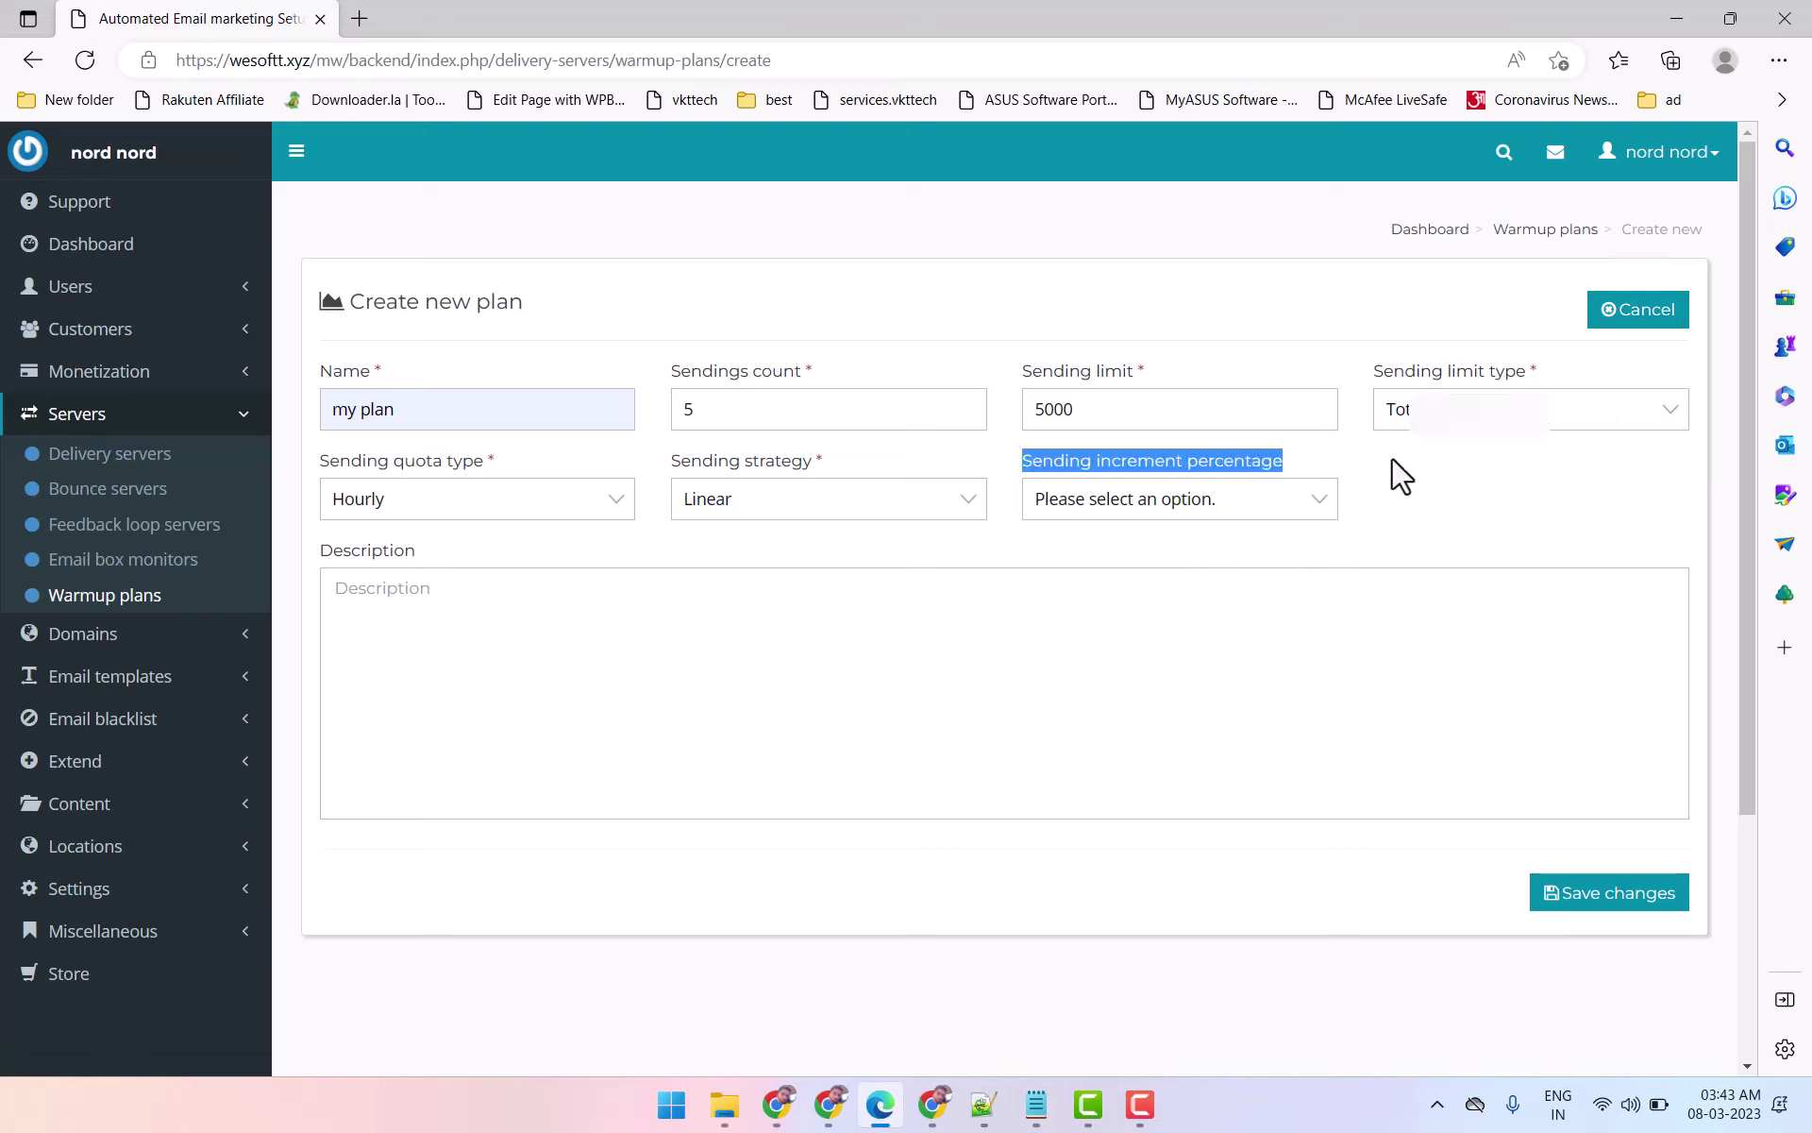
pyautogui.click(1163, 501)
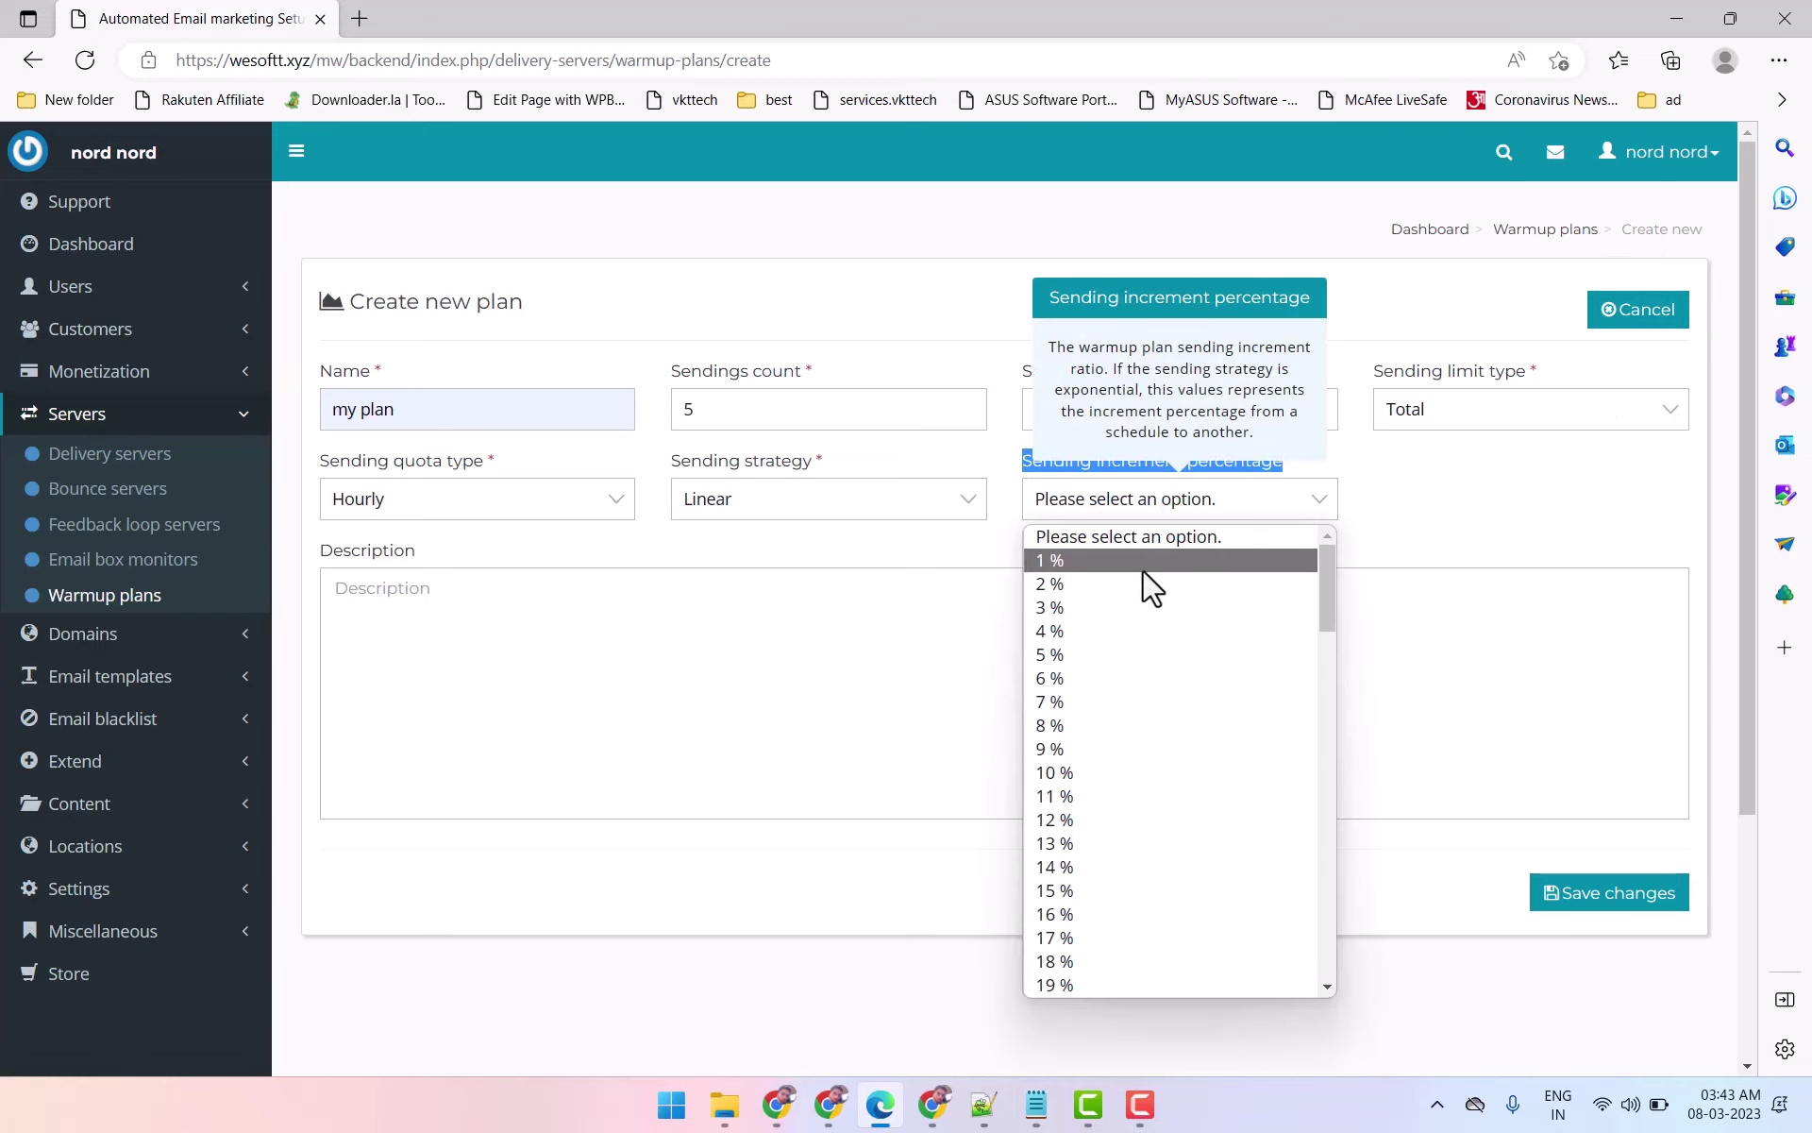
pyautogui.click(1113, 655)
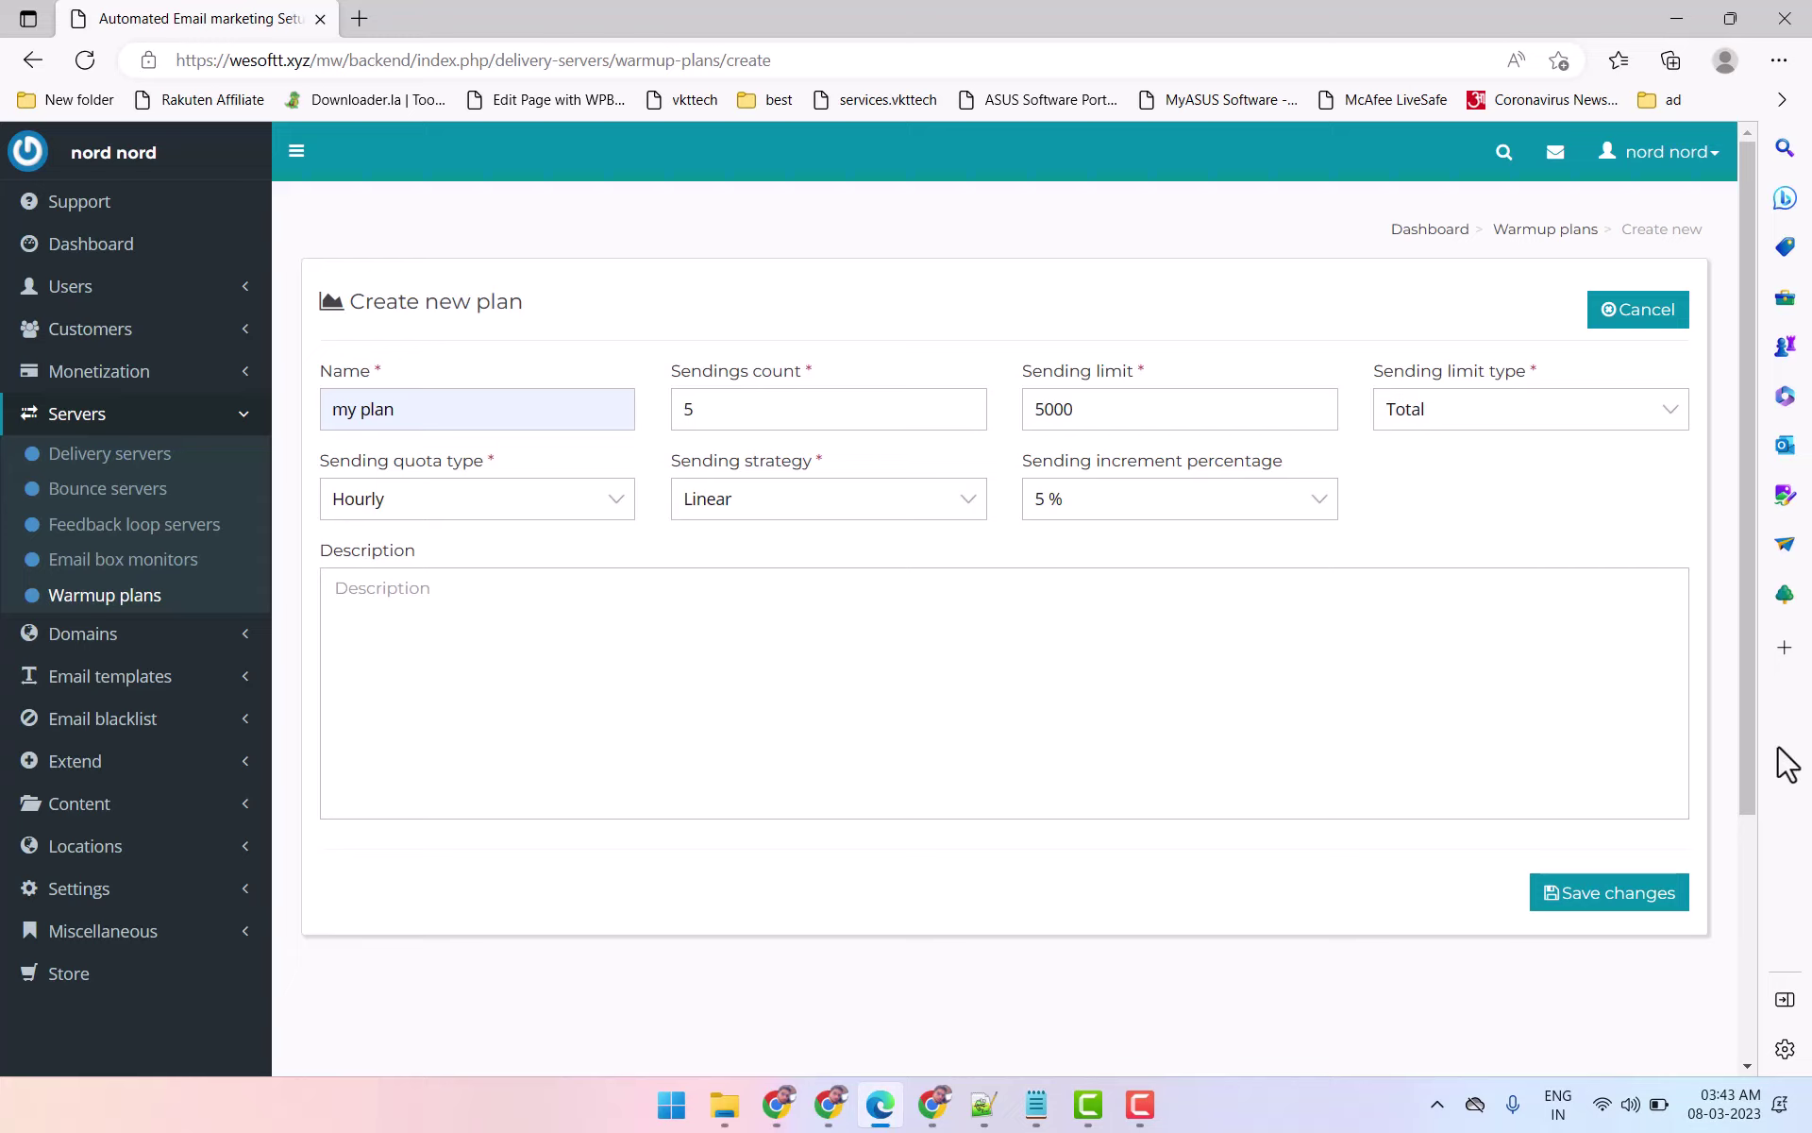
pyautogui.click(1647, 902)
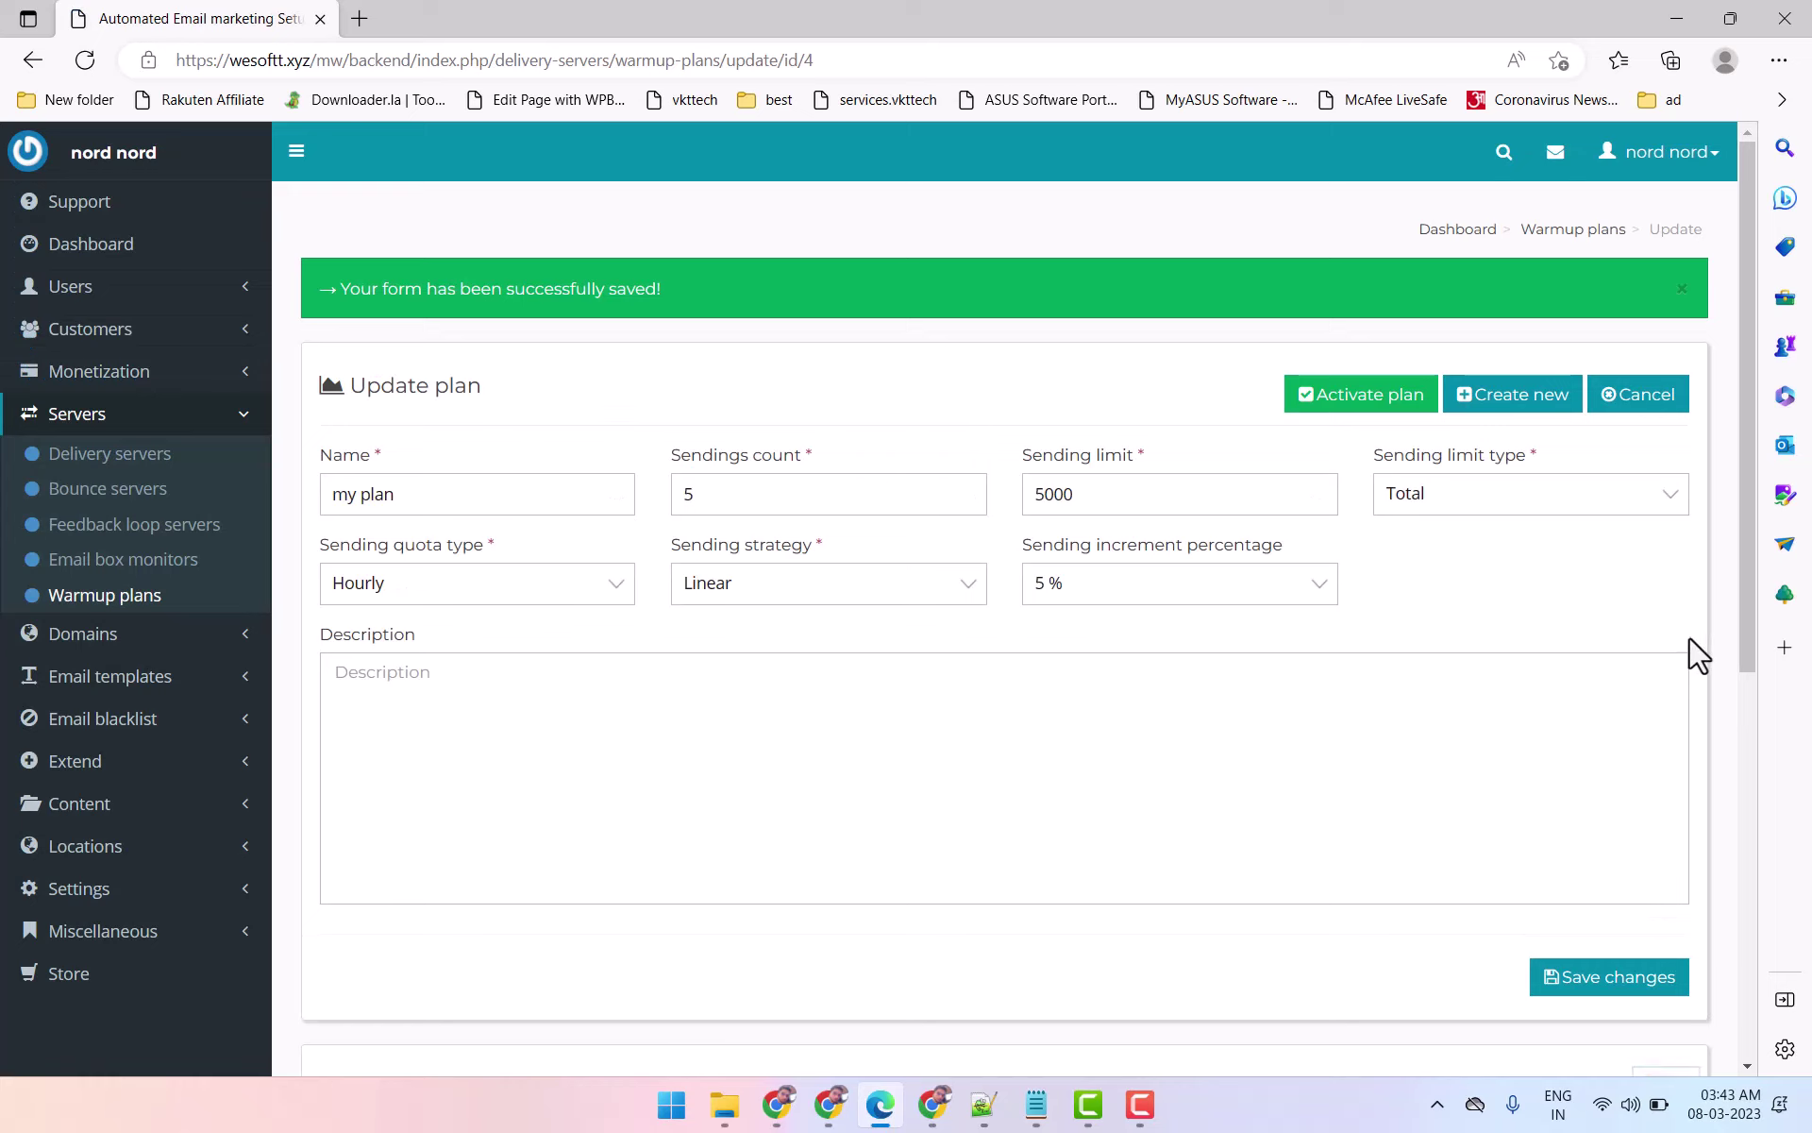
# Step: Examine the increments and quotas in the generated warmup plan's schedule table and chart
pyautogui.scroll(-3, 1699, 635)
pyautogui.scroll(-3, 1694, 628)
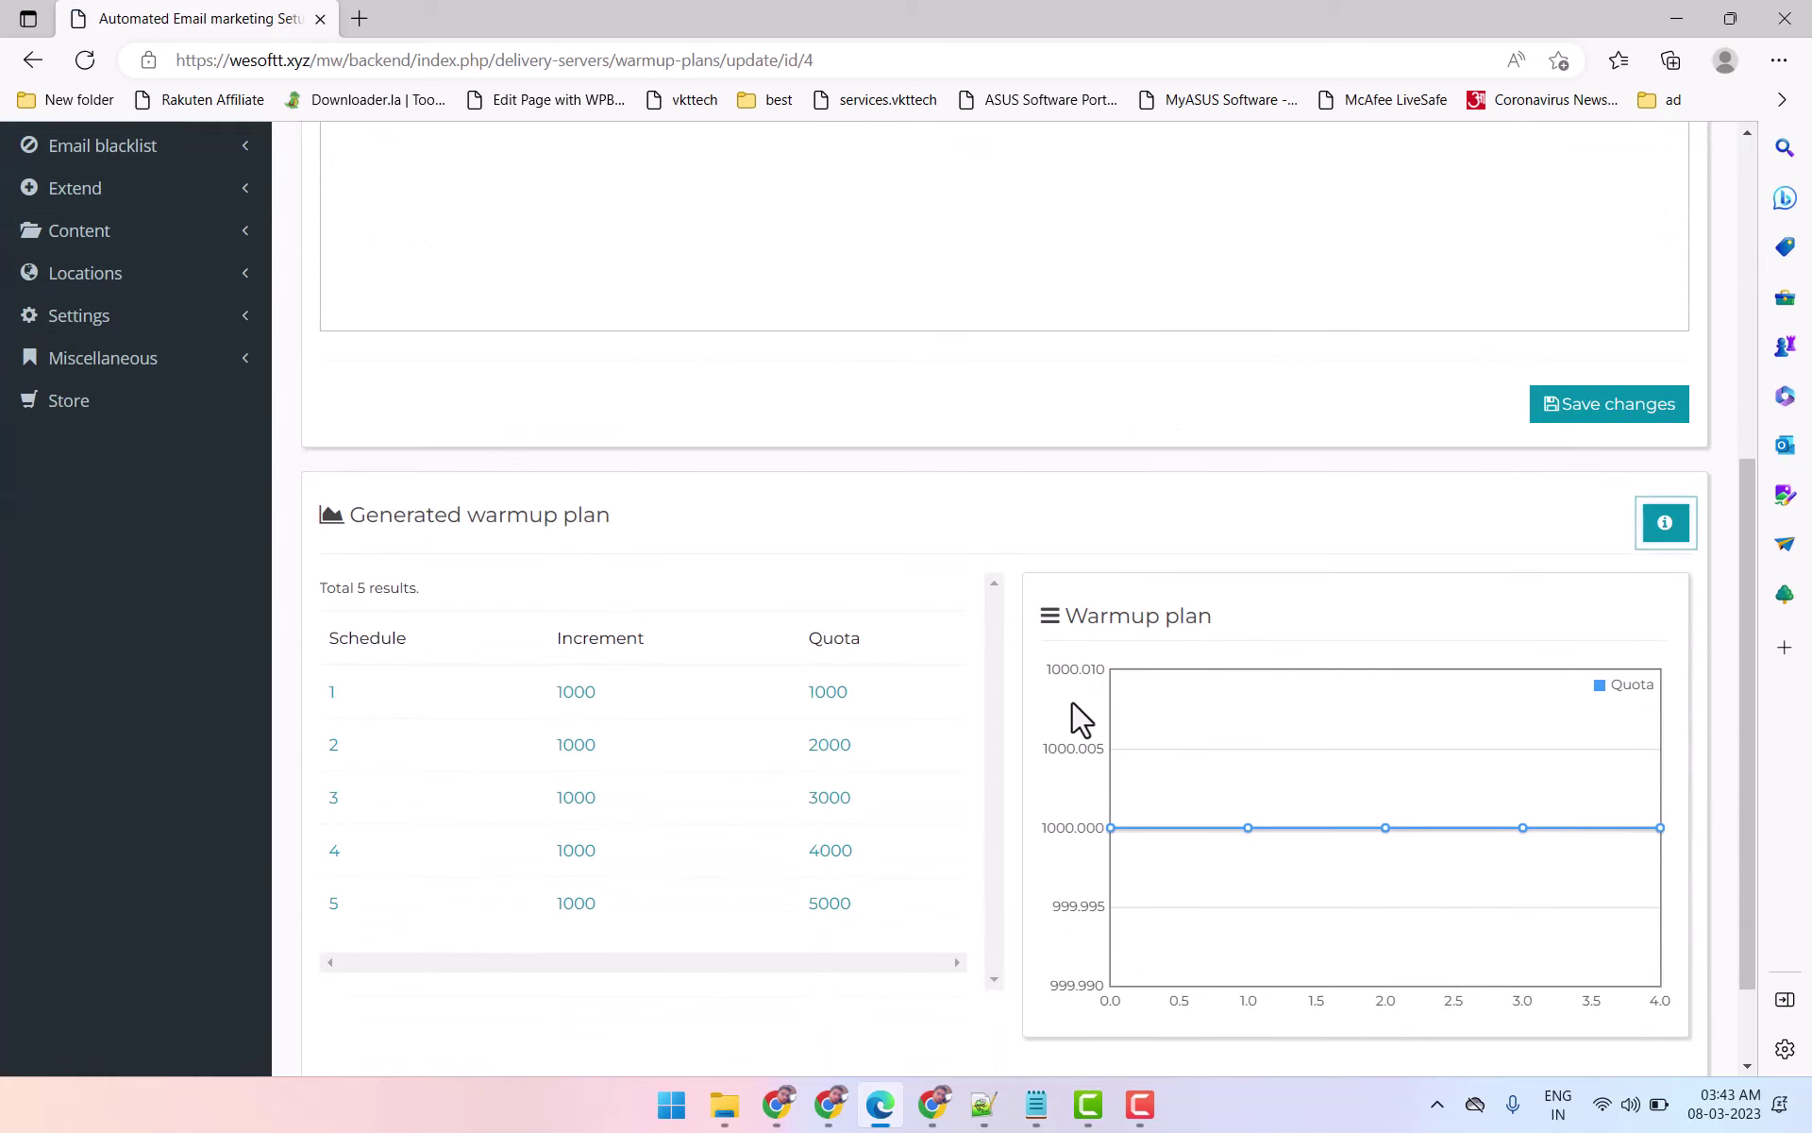
pyautogui.scroll(-1, 831, 769)
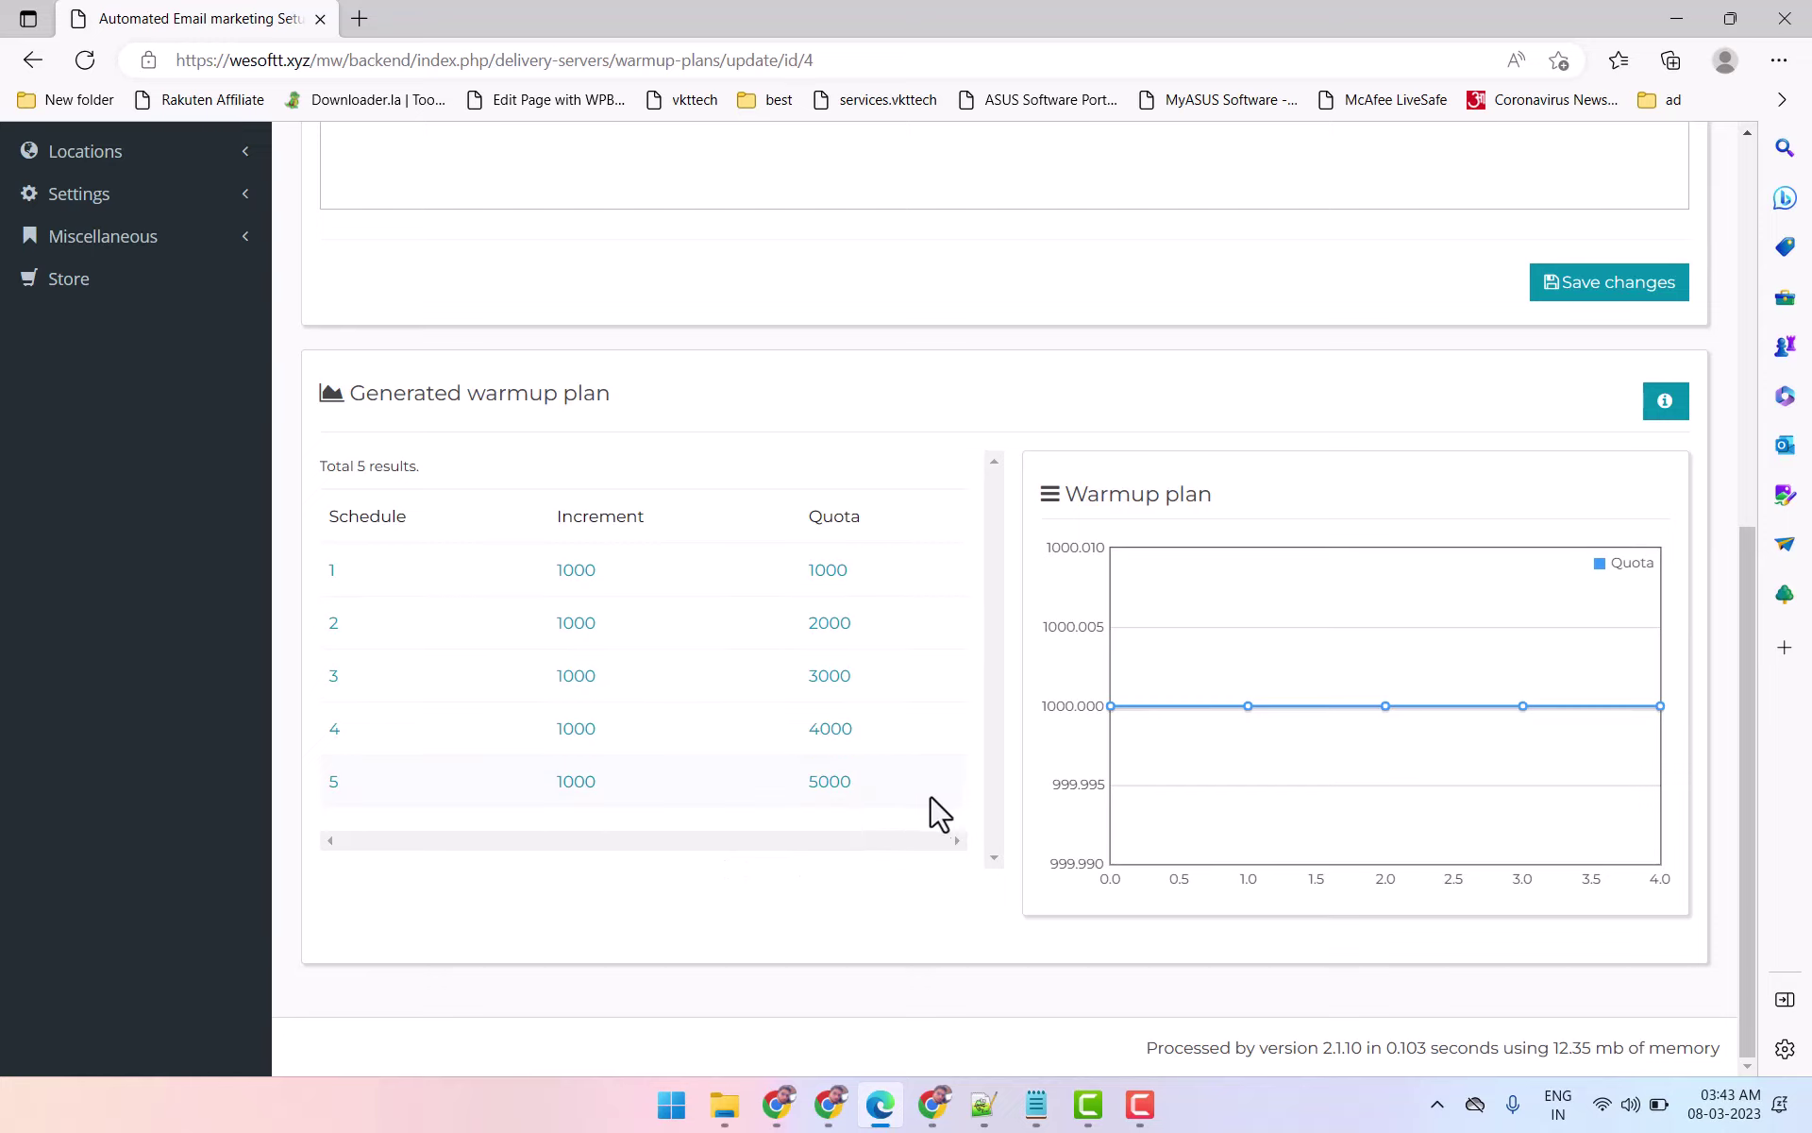
pyautogui.moveTo(516, 579); pyautogui.dragTo(892, 813)
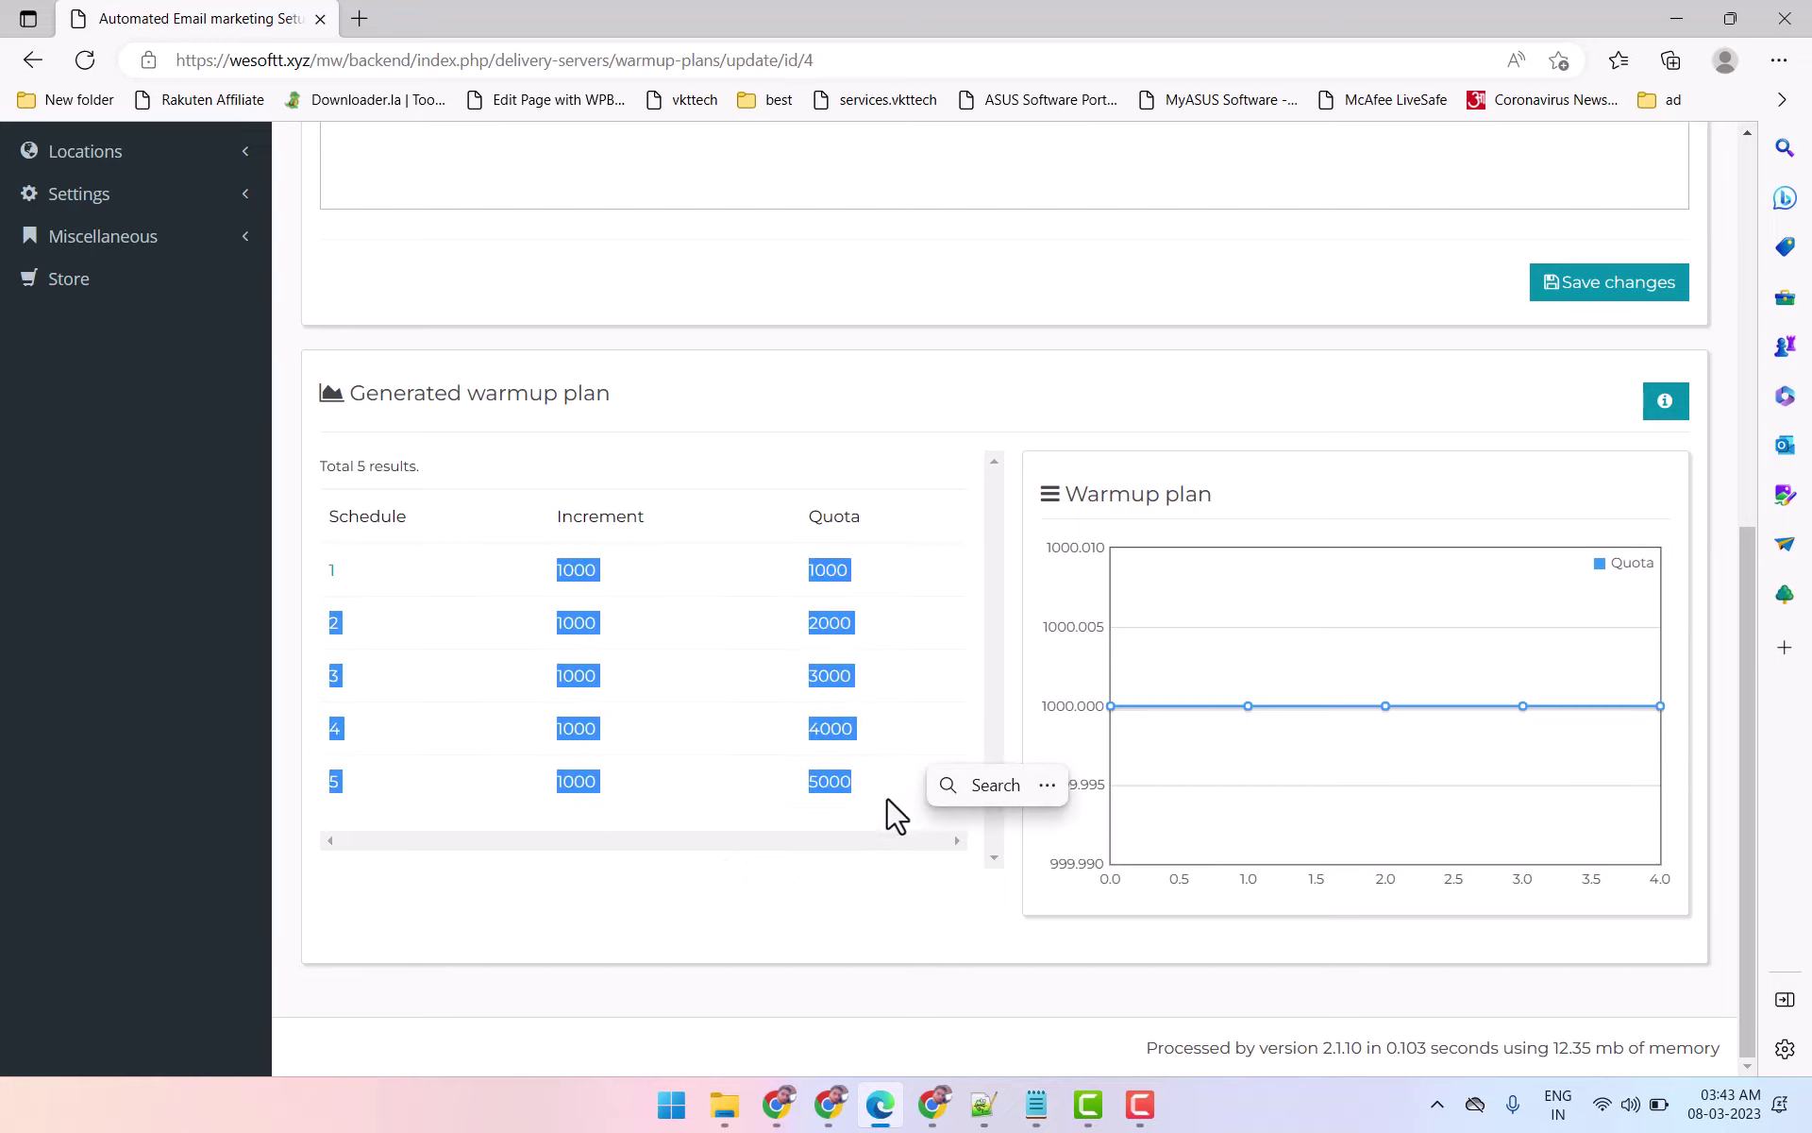
pyautogui.scroll(6, 892, 802)
pyautogui.scroll(-6, 923, 789)
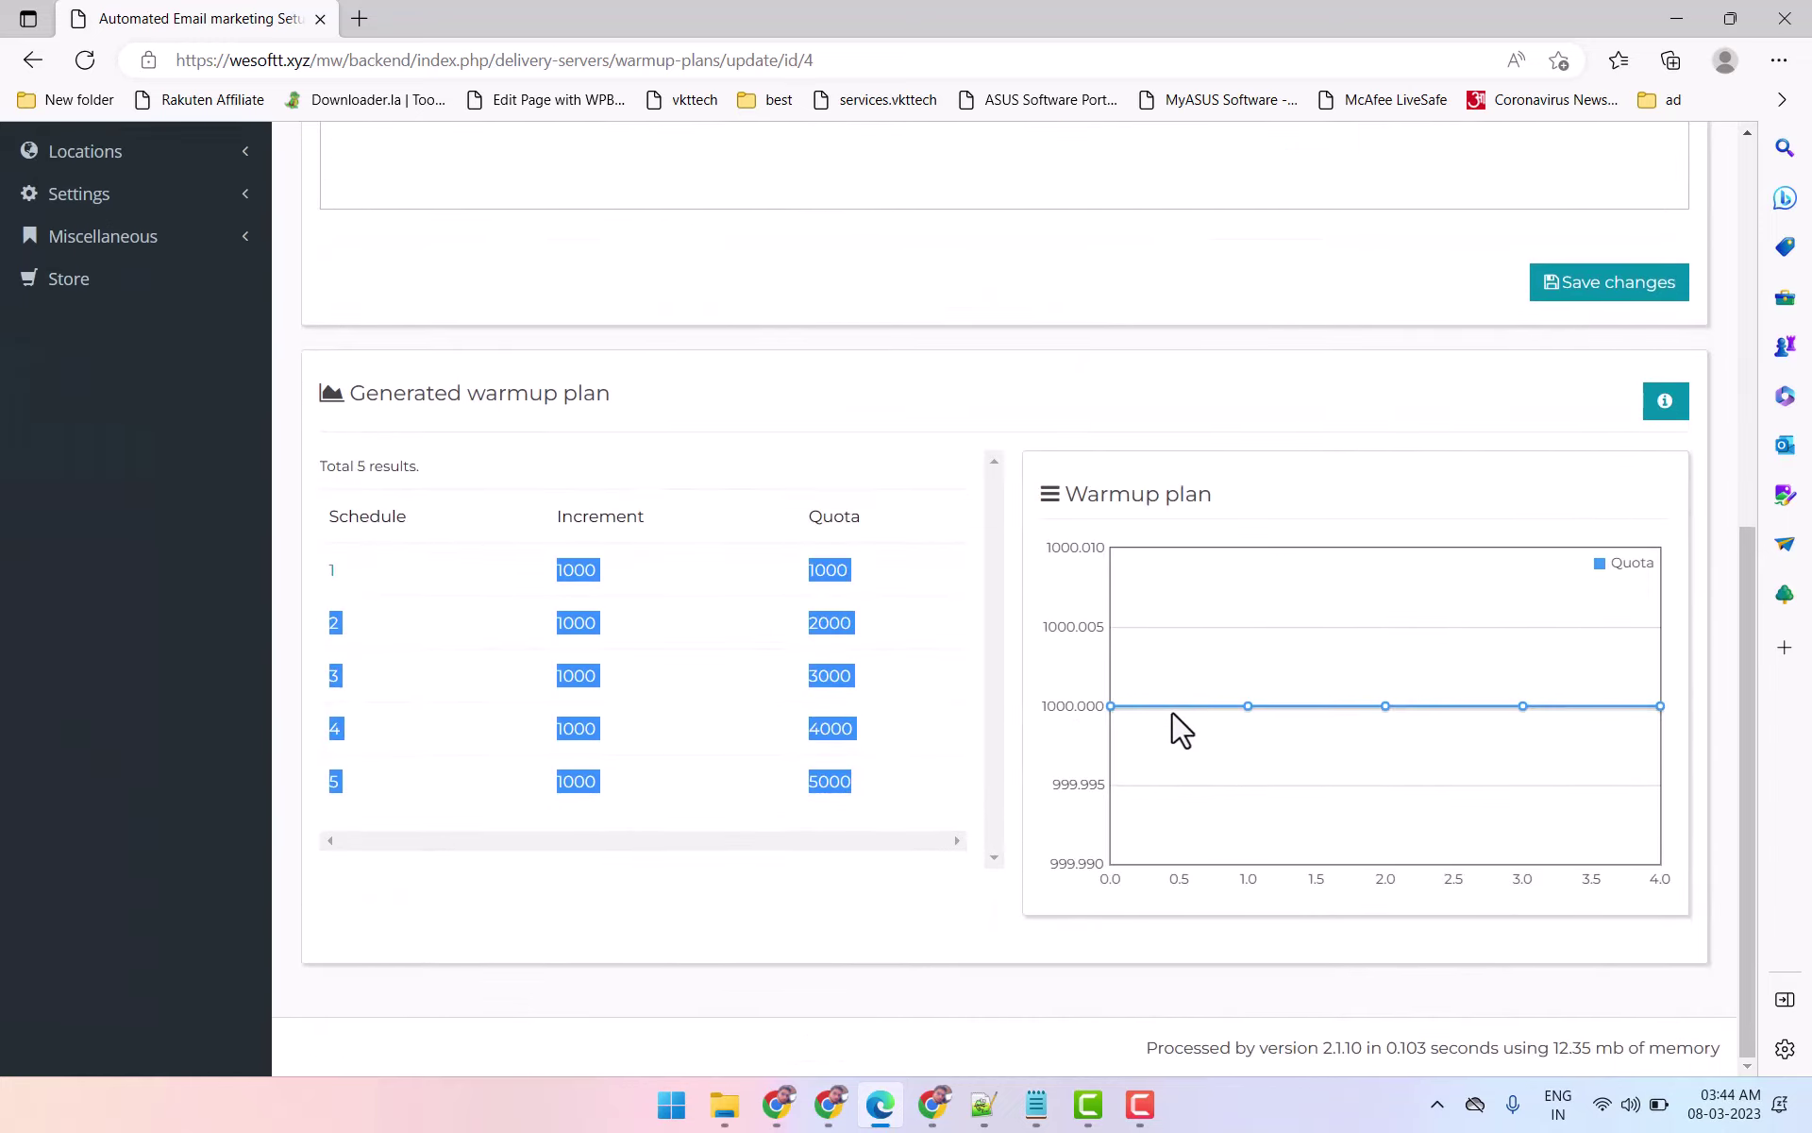
pyautogui.scroll(5, 1076, 689)
pyautogui.scroll(-3, 1039, 708)
pyautogui.scroll(3, 849, 680)
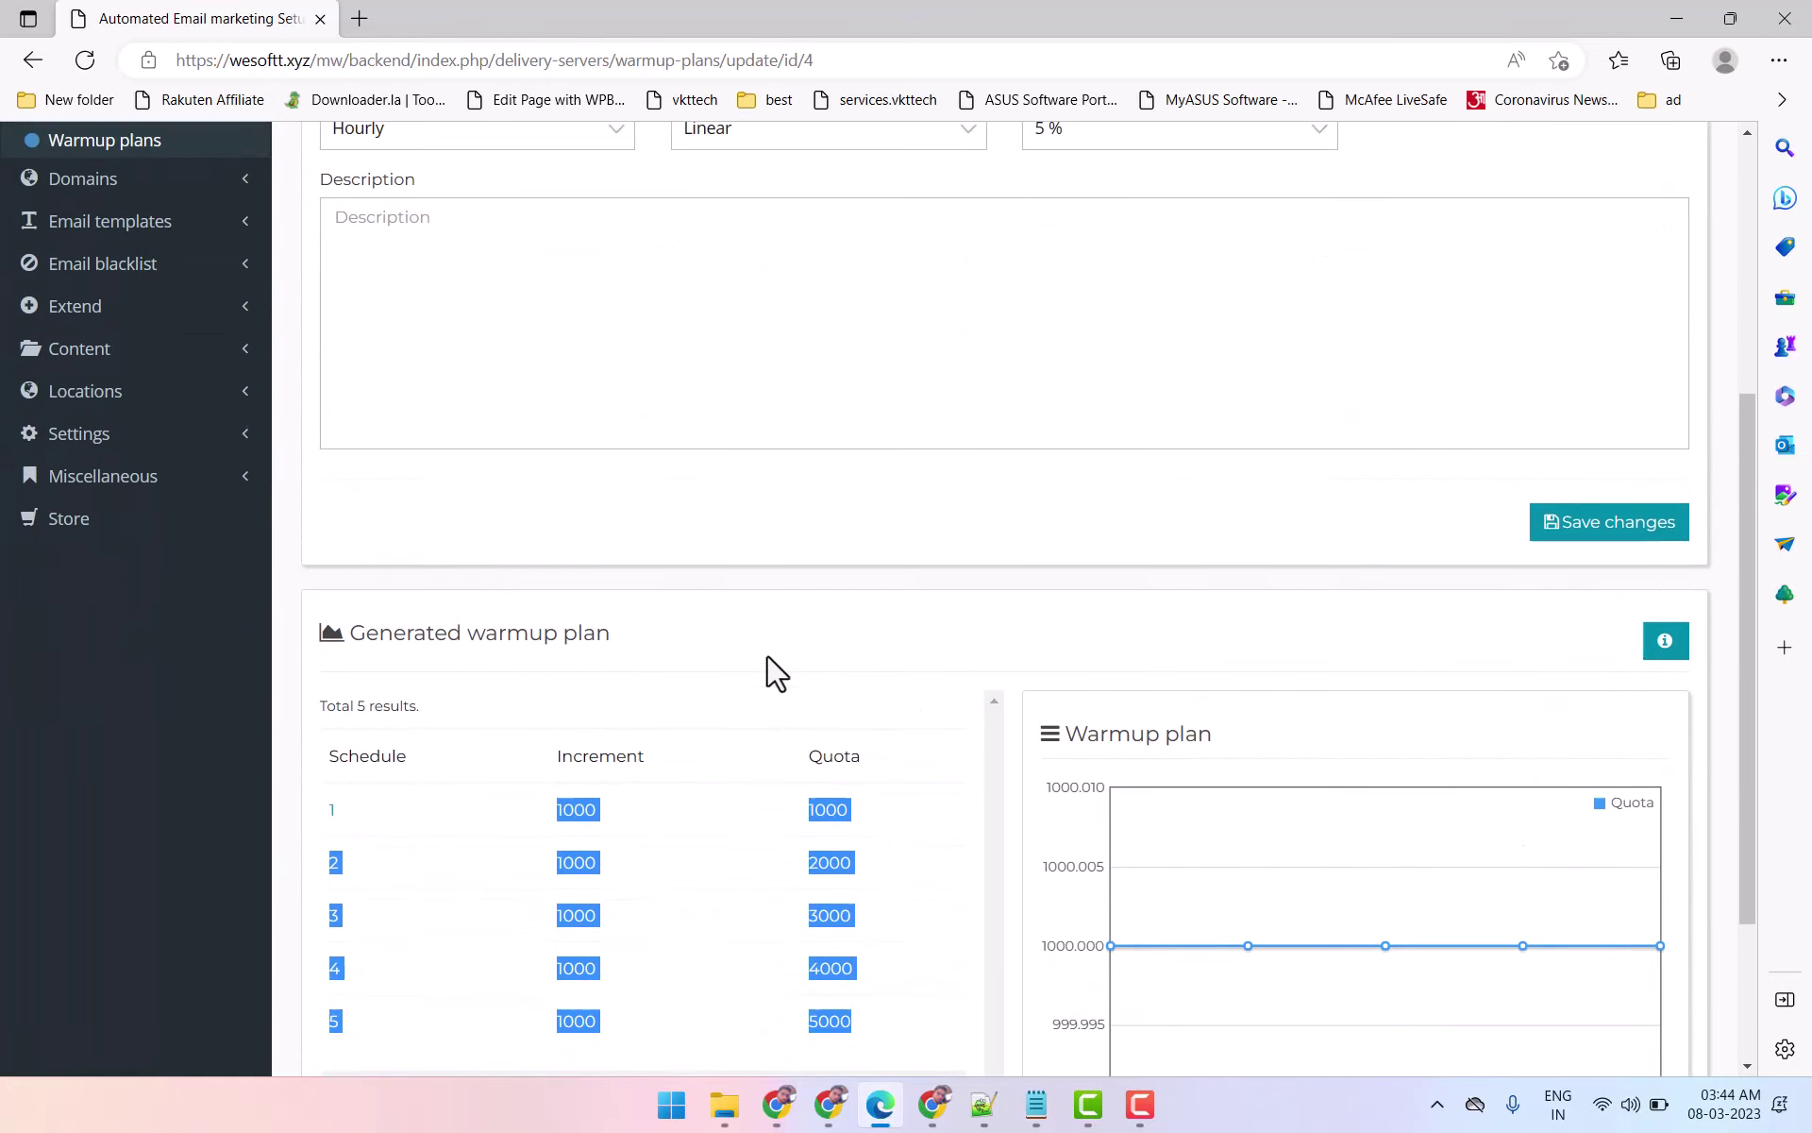
pyautogui.scroll(-4, 921, 656)
pyautogui.click(1116, 720)
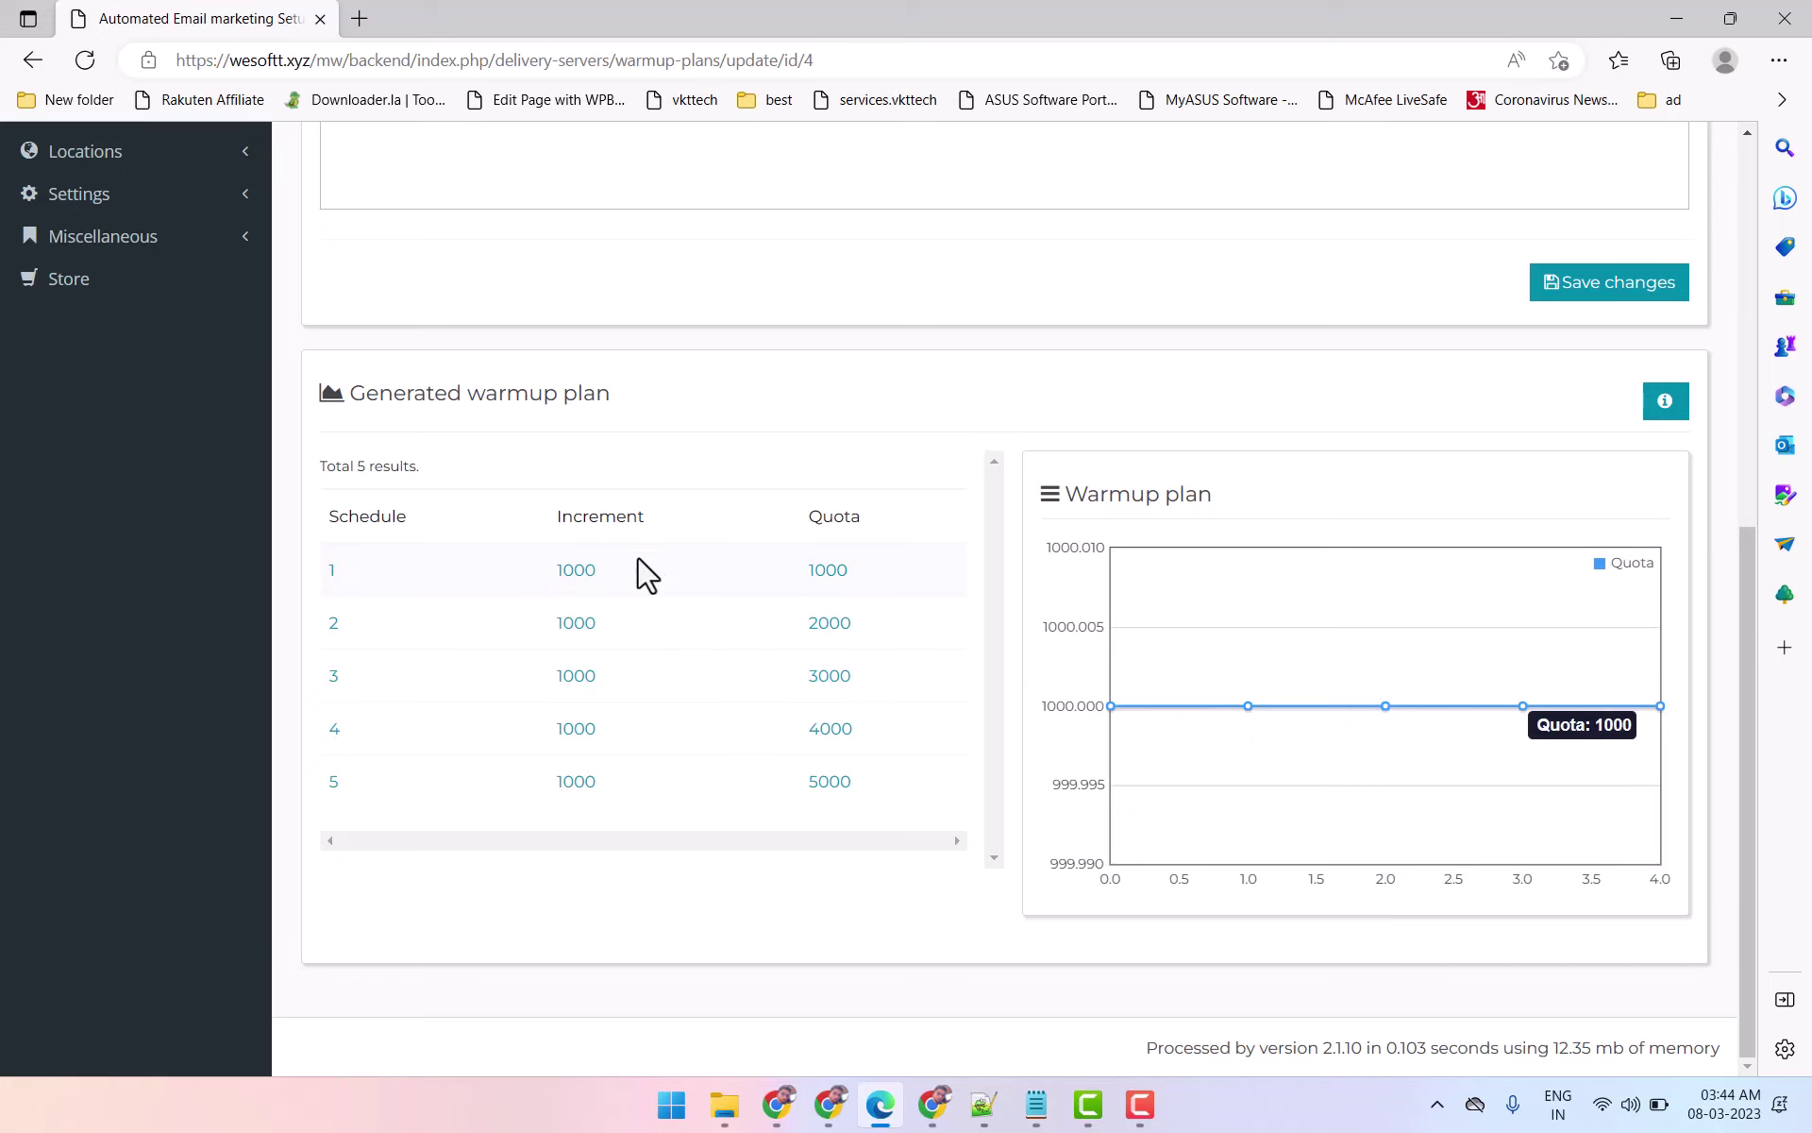
pyautogui.moveTo(543, 559); pyautogui.dragTo(788, 764)
pyautogui.moveTo(869, 538); pyautogui.dragTo(934, 793)
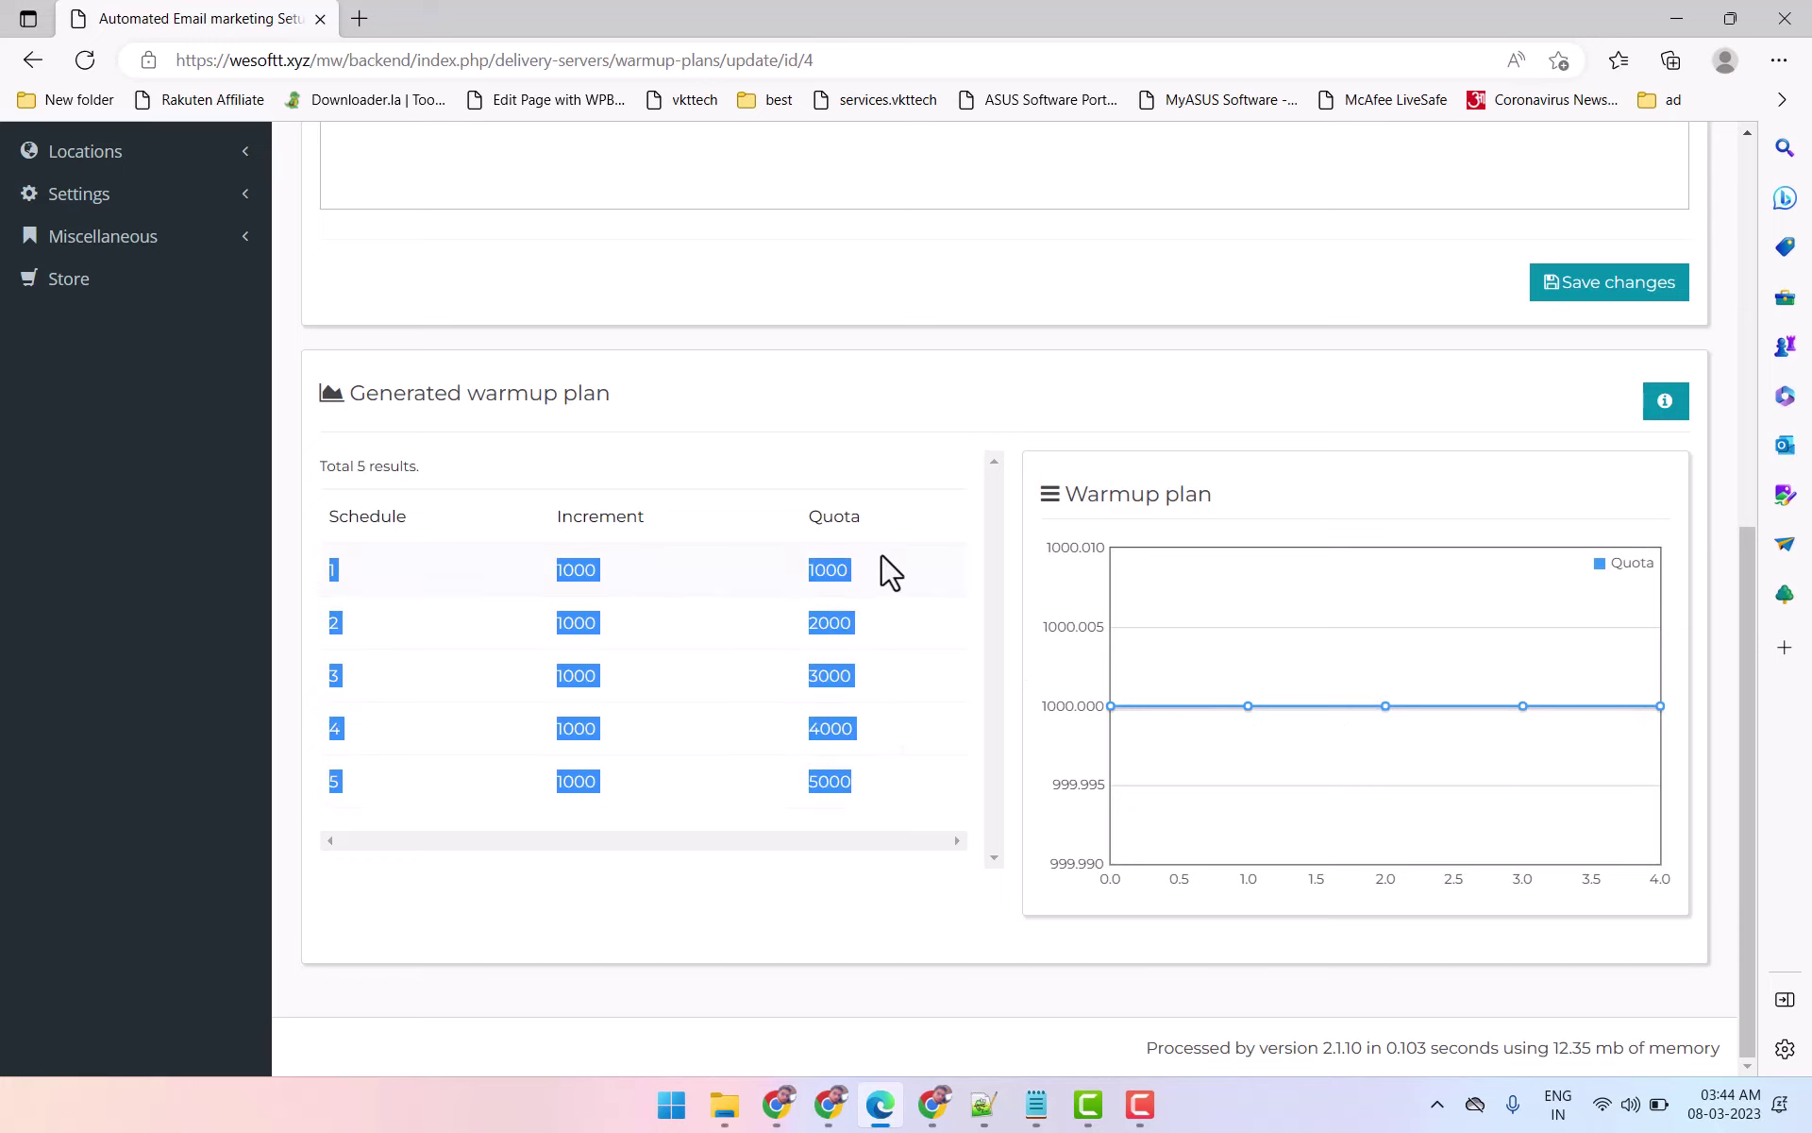
# Step: Change the plan's sending strategy to Exponential and save the plan
pyautogui.scroll(5, 809, 619)
pyautogui.click(783, 472)
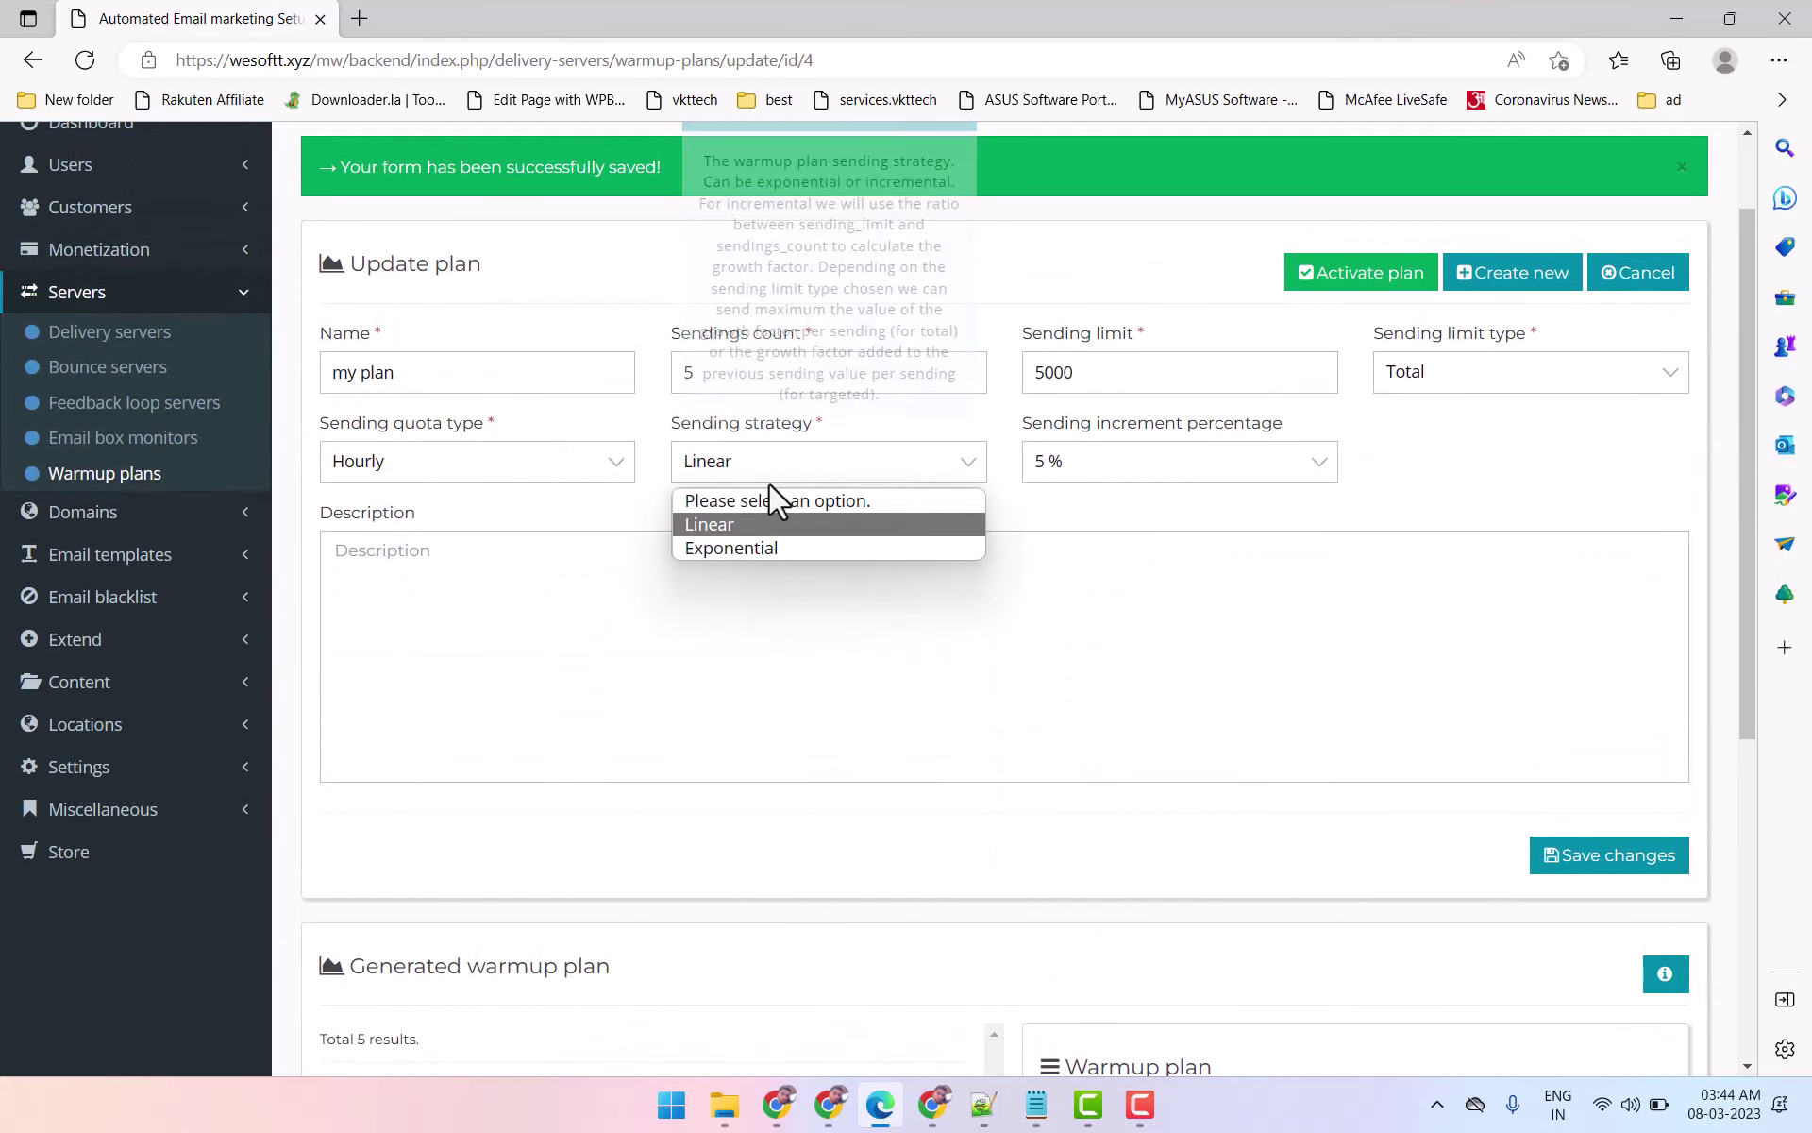
pyautogui.click(761, 555)
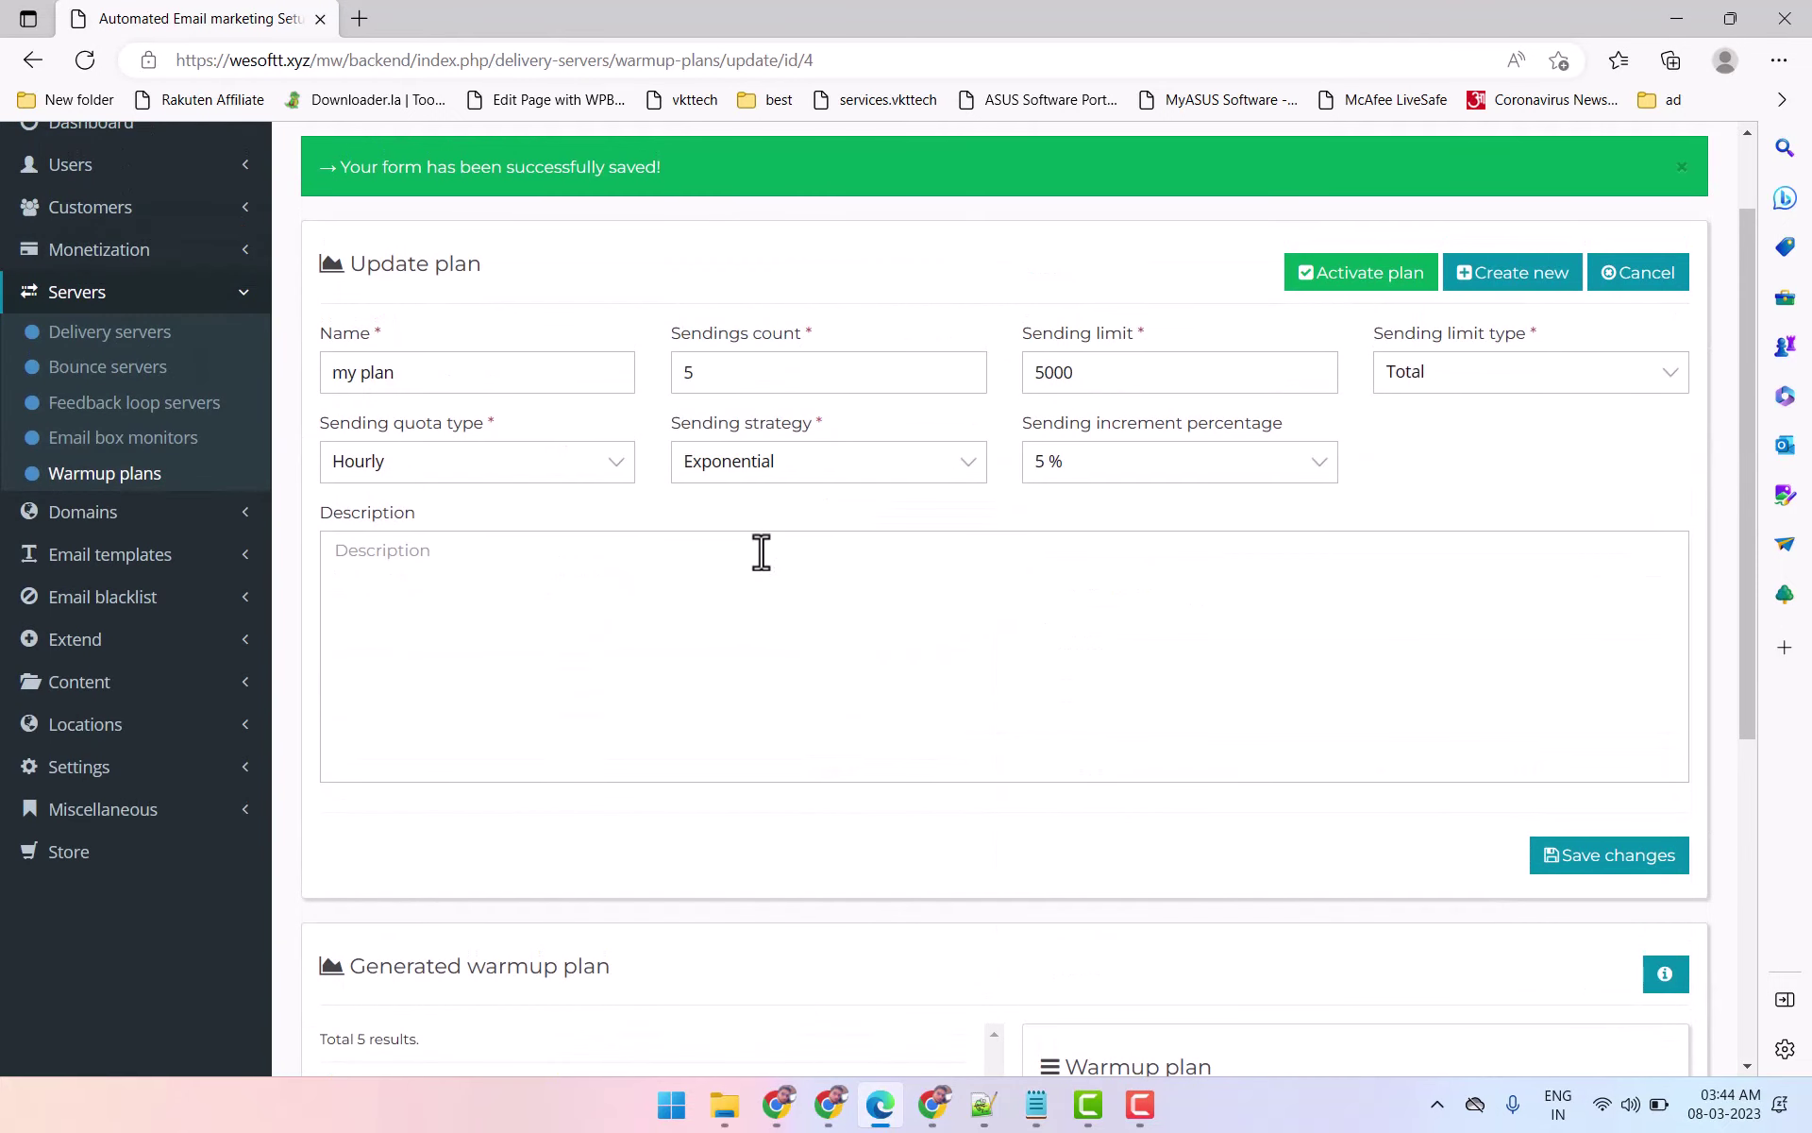
pyautogui.click(1592, 861)
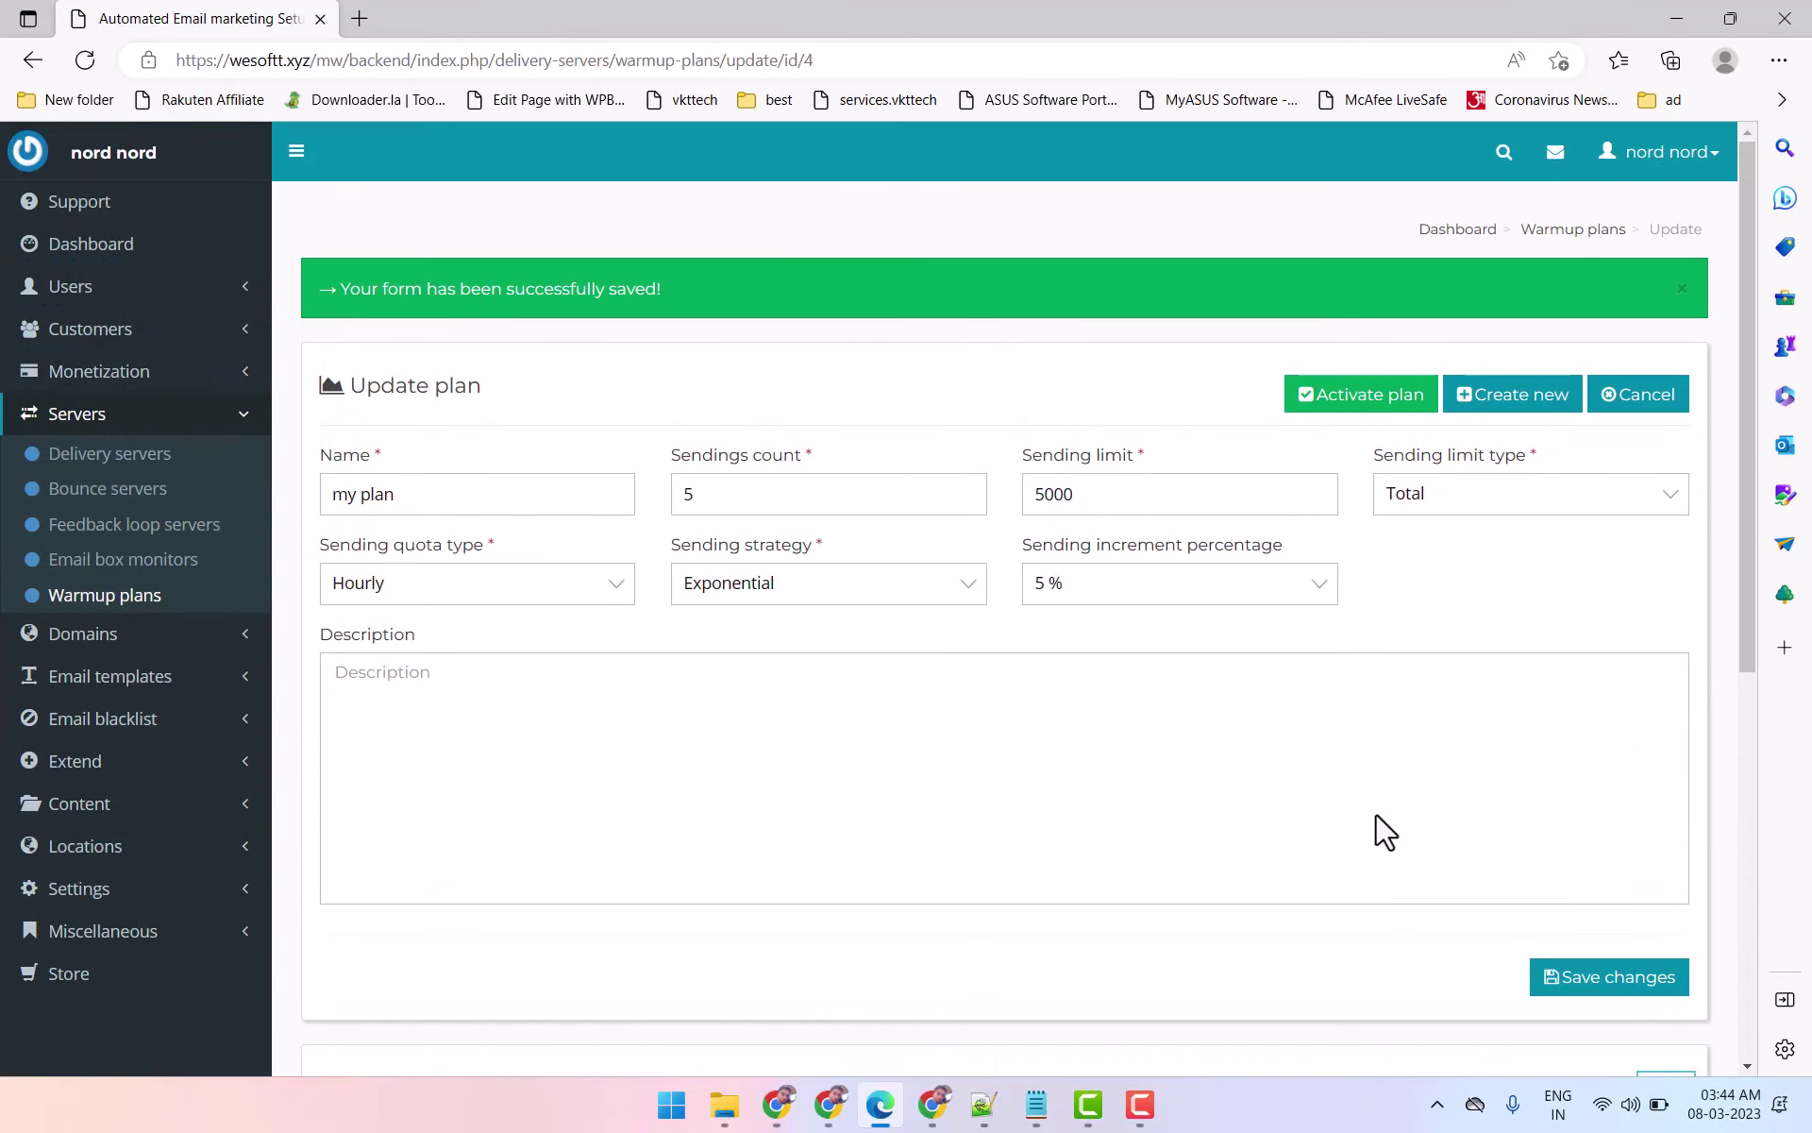
# Step: Examine the regenerated schedule and quota chart against the plan's sending strategy, sendings count and sending limit
pyautogui.scroll(-5, 1385, 832)
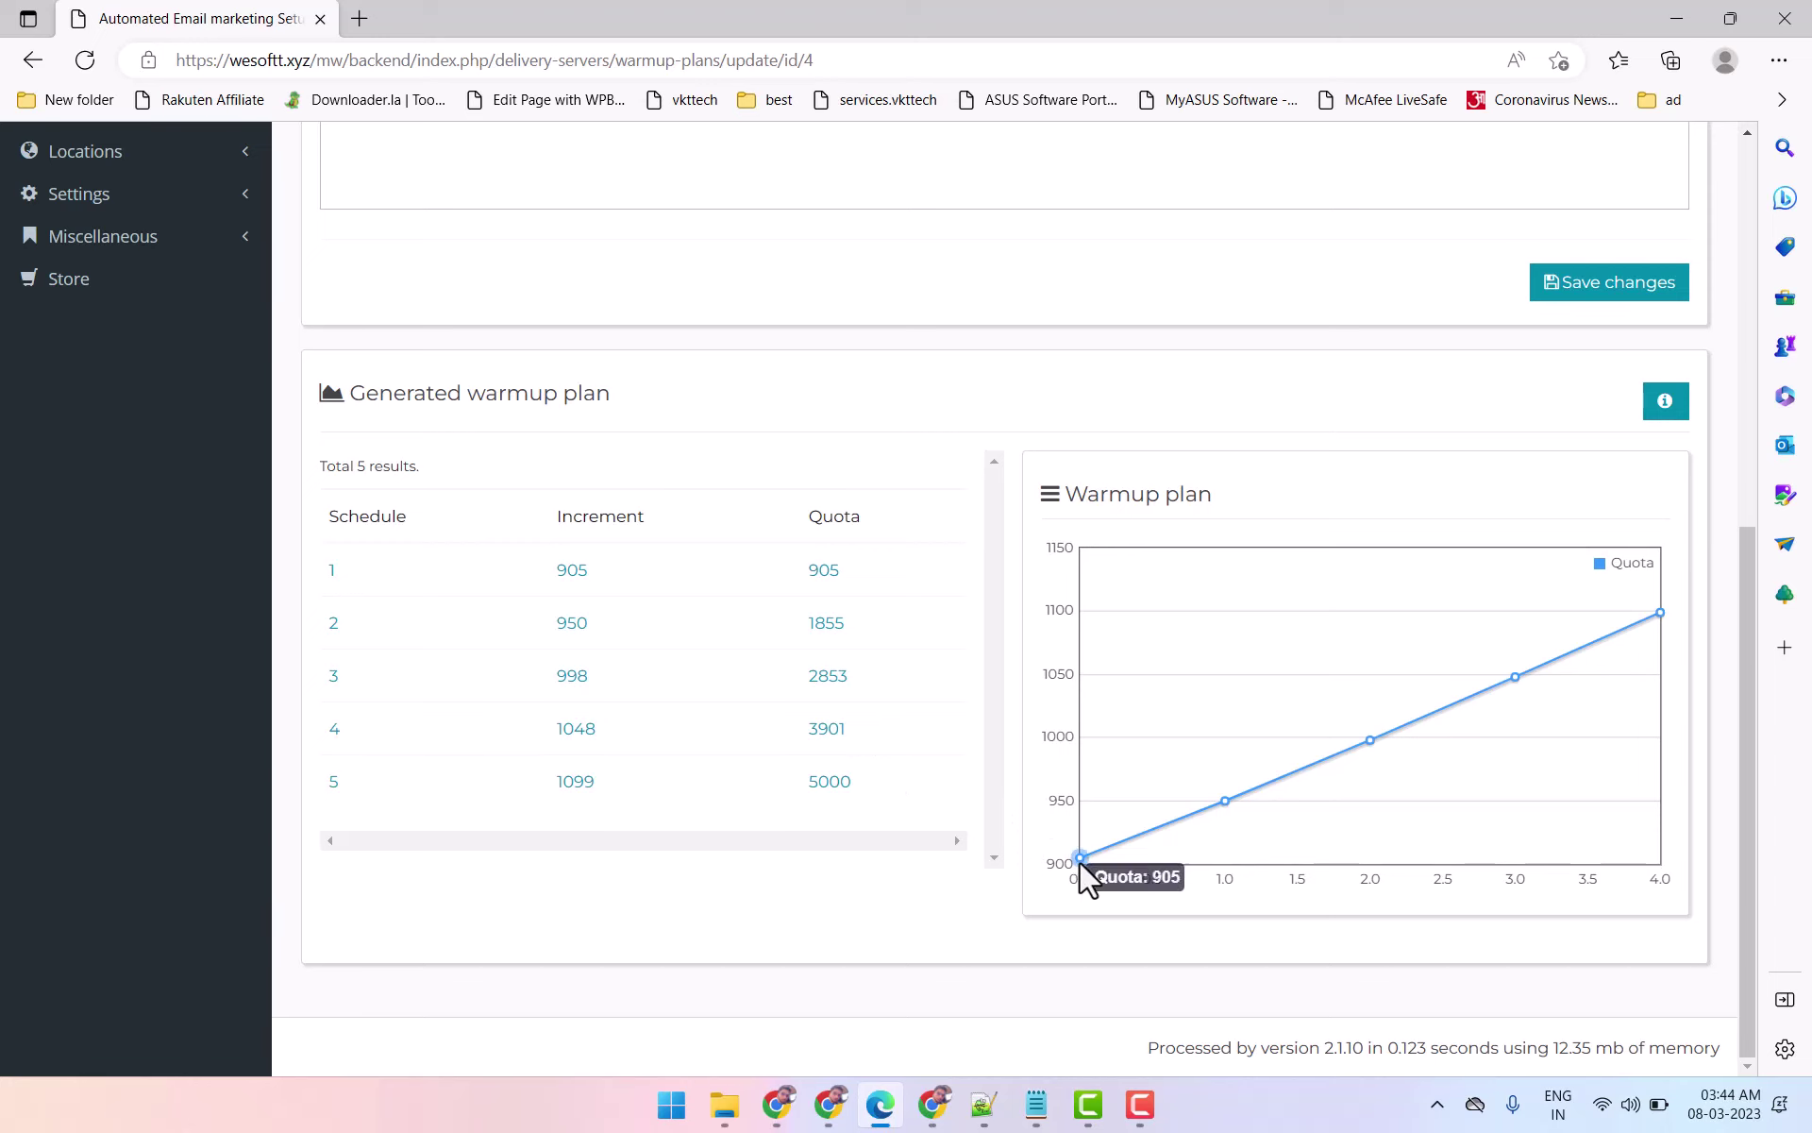
pyautogui.scroll(7, 1072, 478)
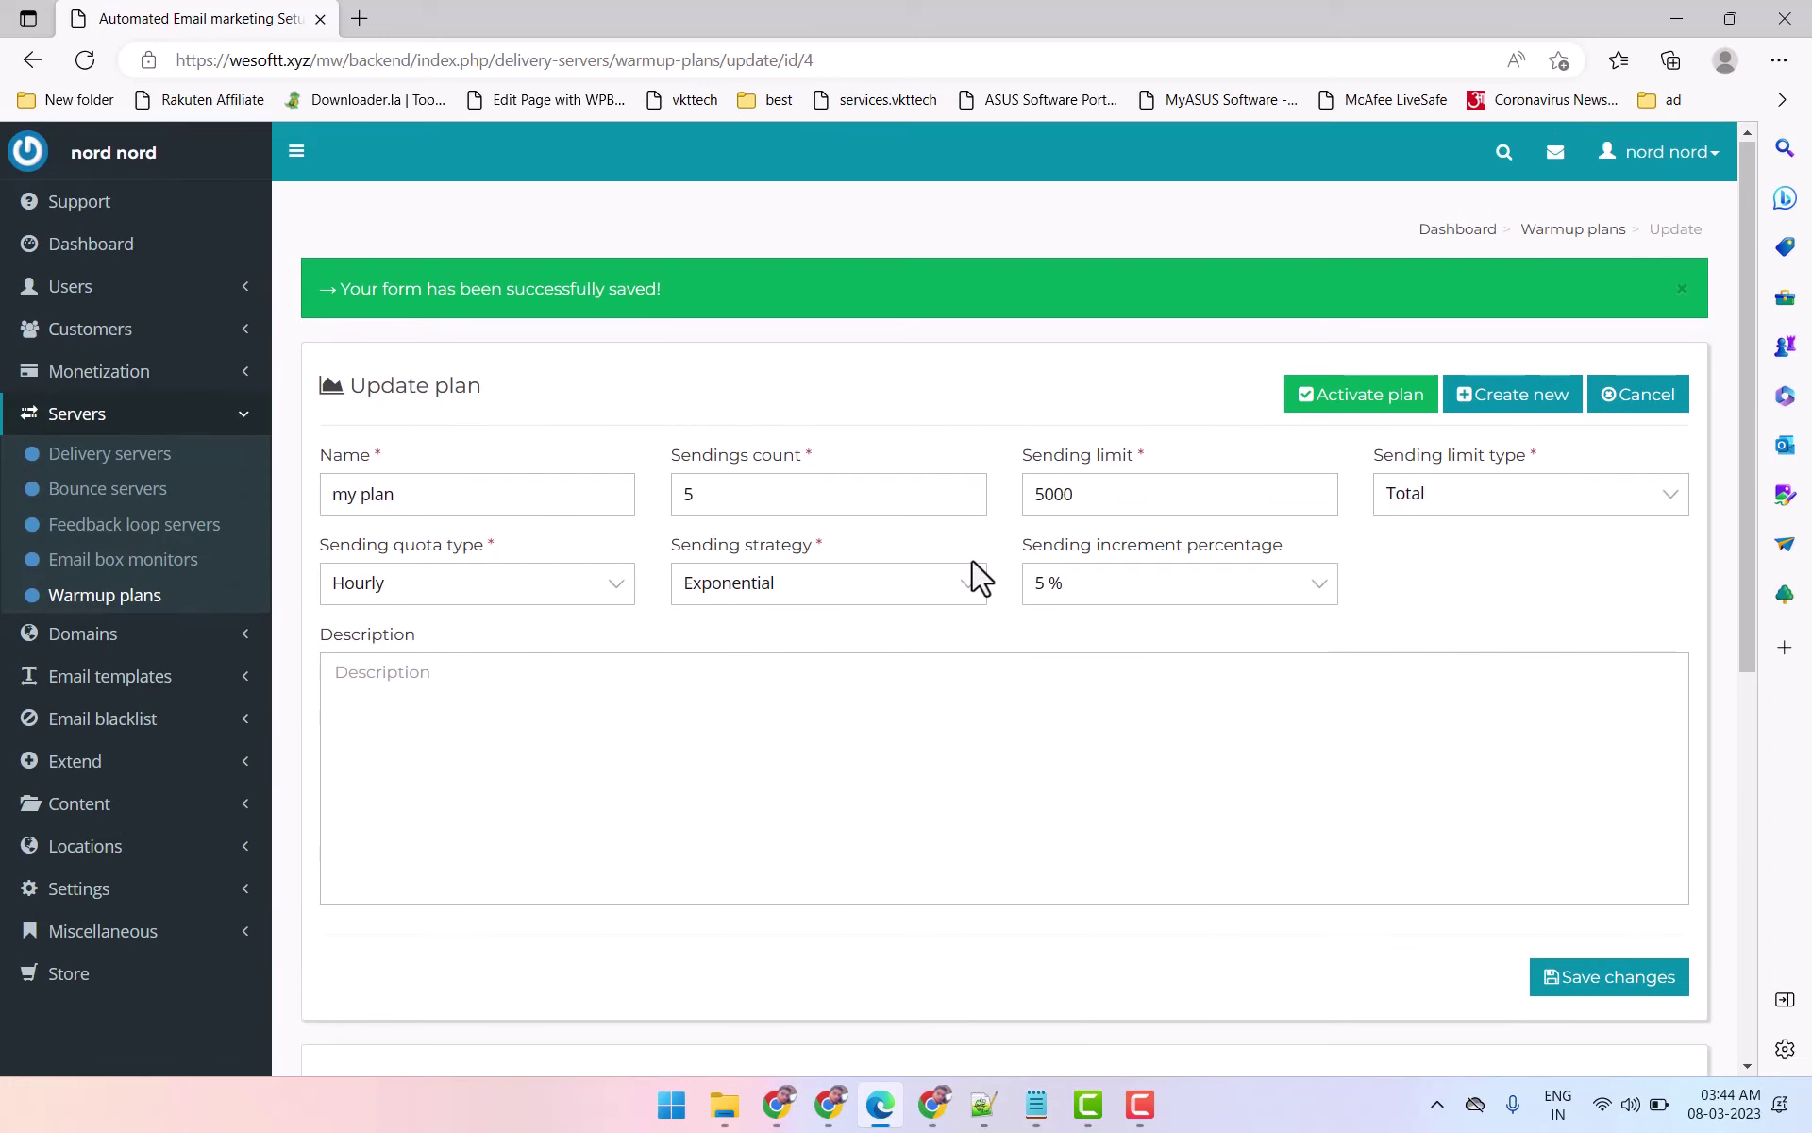
pyautogui.moveTo(674, 547); pyautogui.dragTo(862, 563)
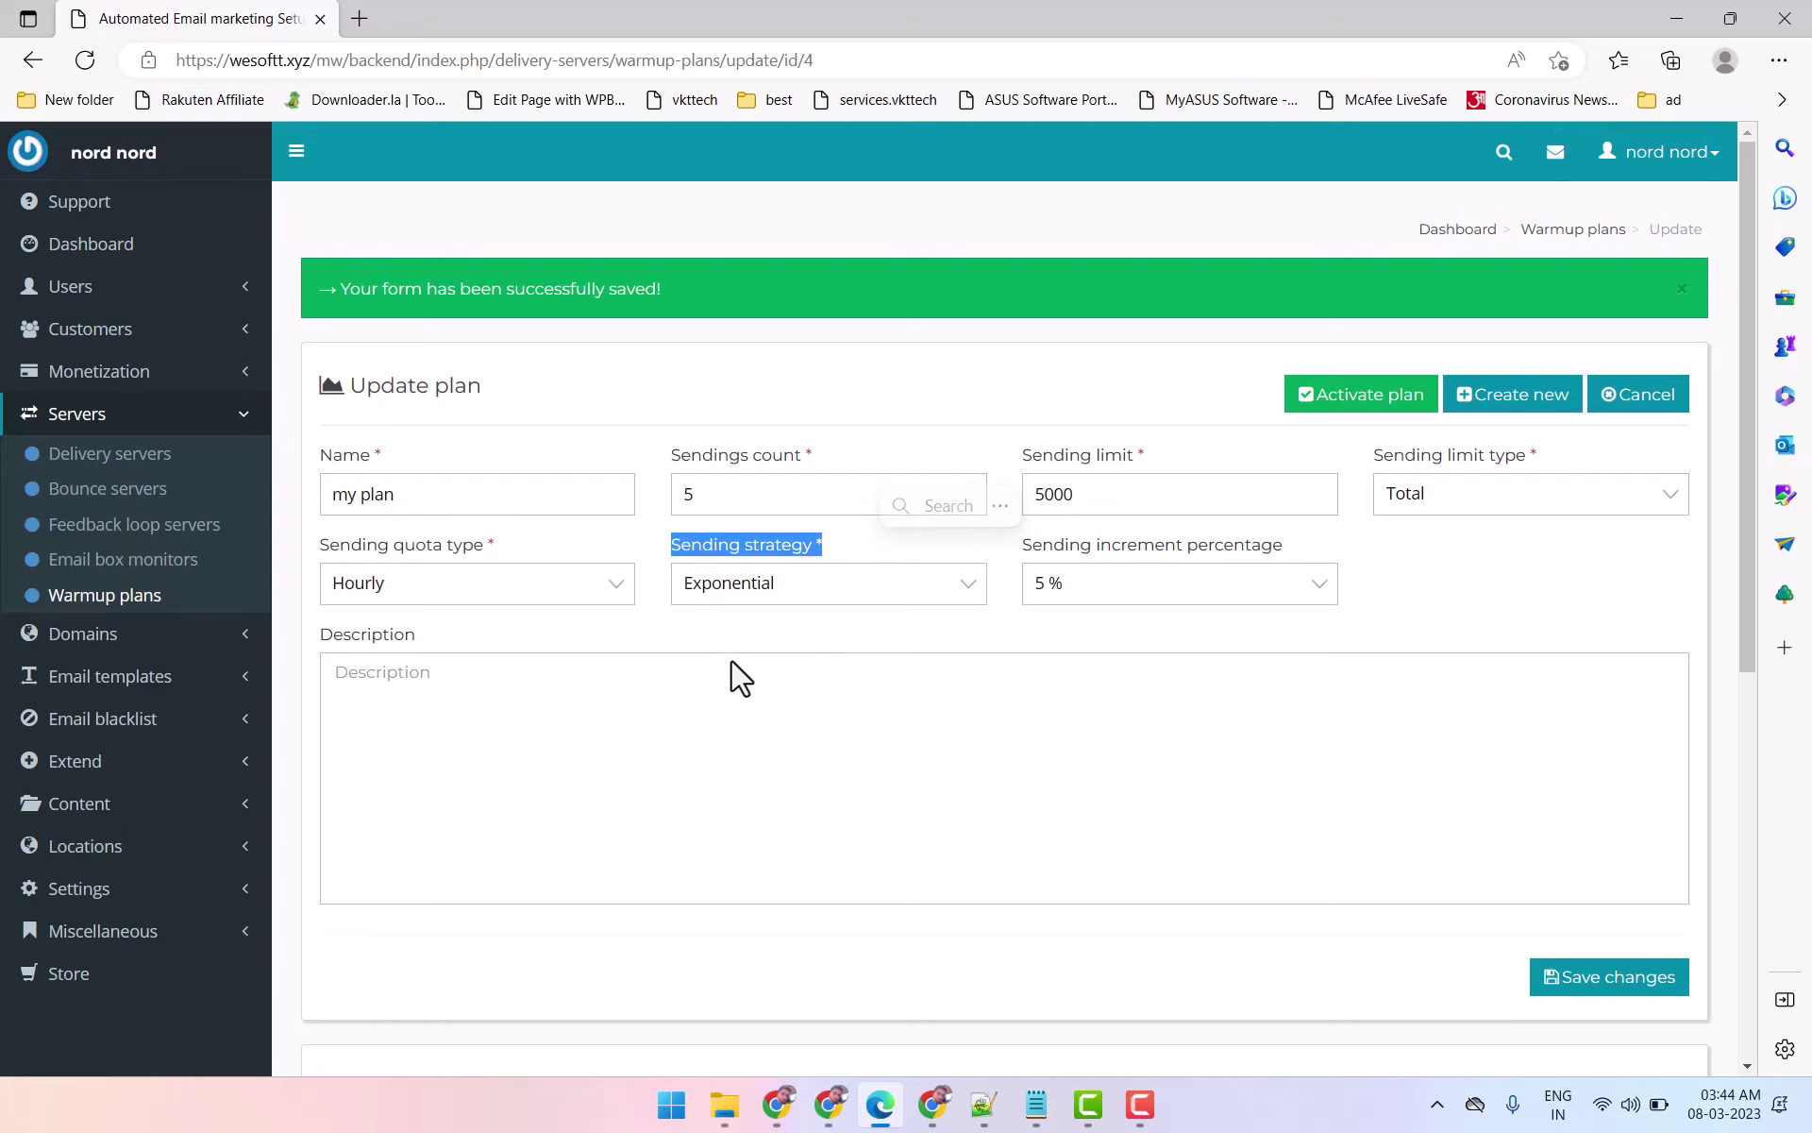
pyautogui.click(769, 684)
pyautogui.scroll(-6, 849, 840)
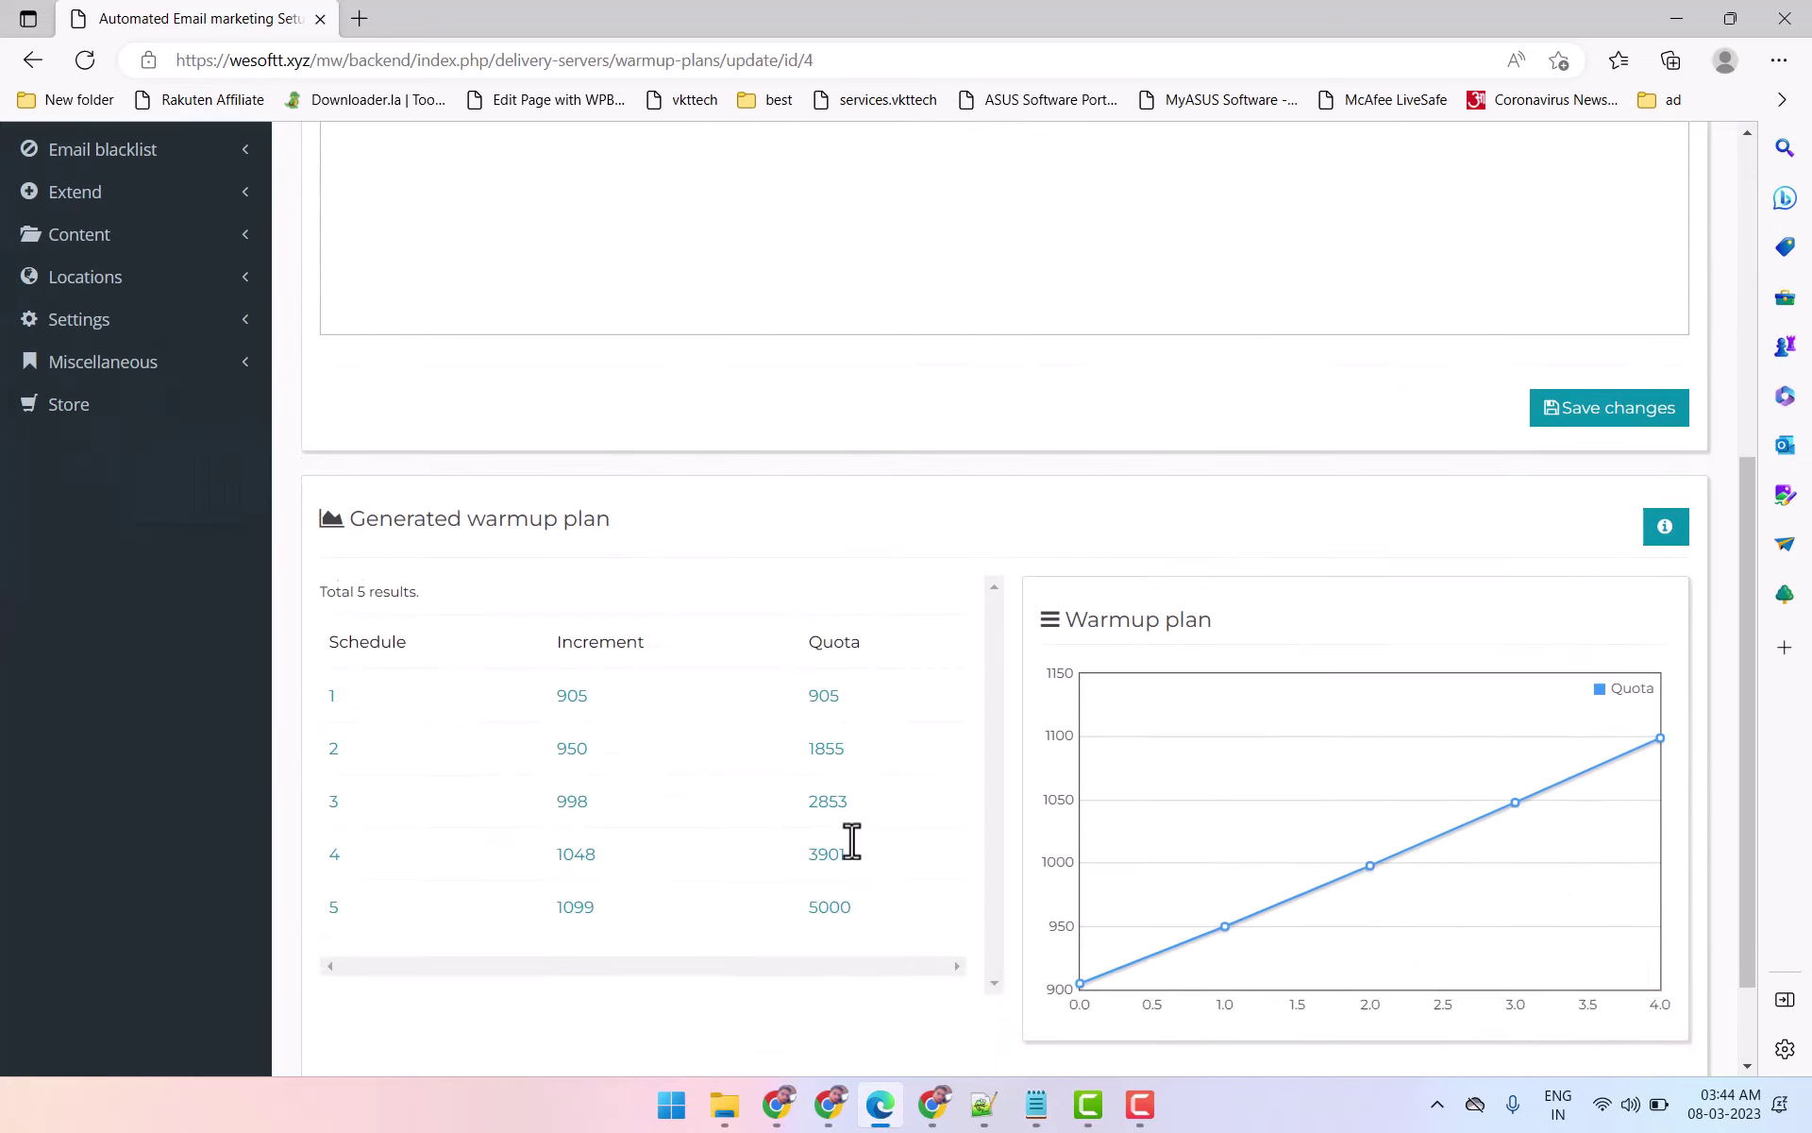
pyautogui.scroll(6, 849, 840)
pyautogui.doubleClick(687, 494)
pyautogui.doubleClick(1066, 491)
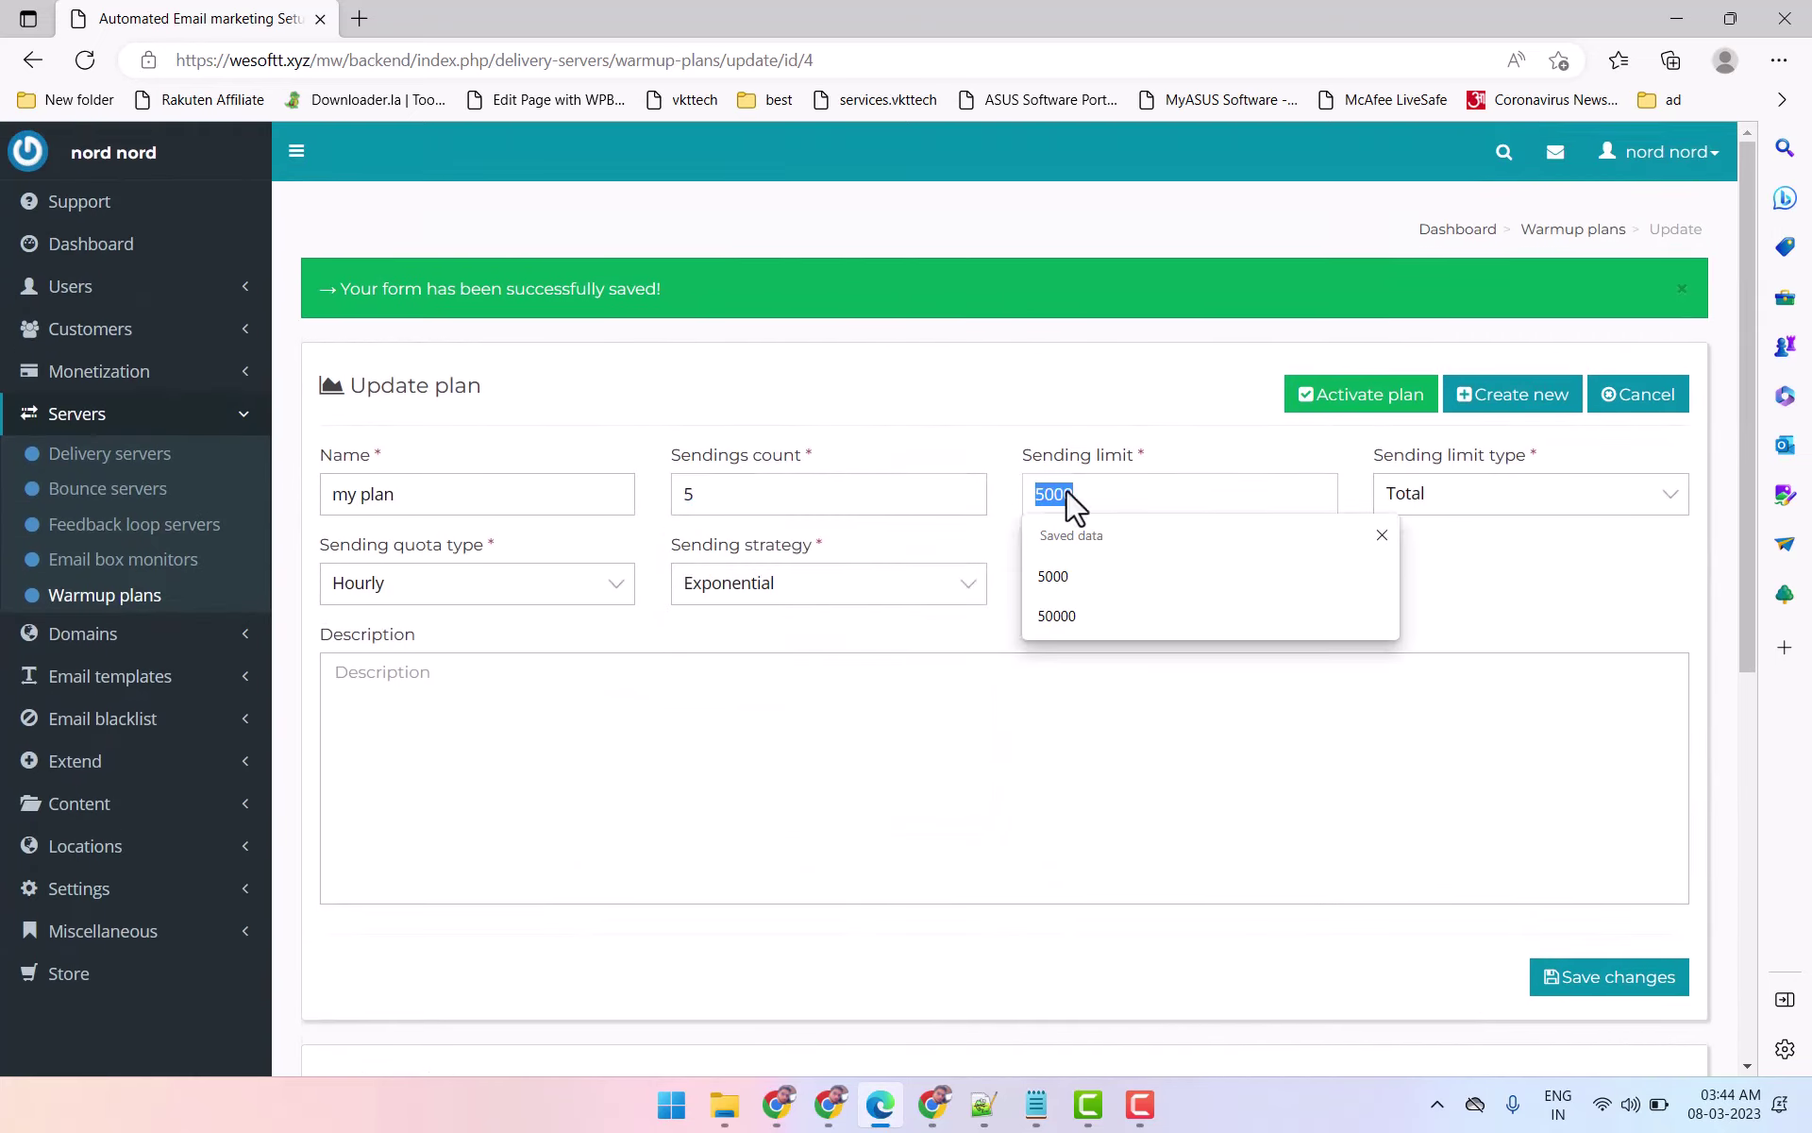
# Step: Change the warmup plan's sending limit type to Targeted and save the plan
pyautogui.click(1557, 494)
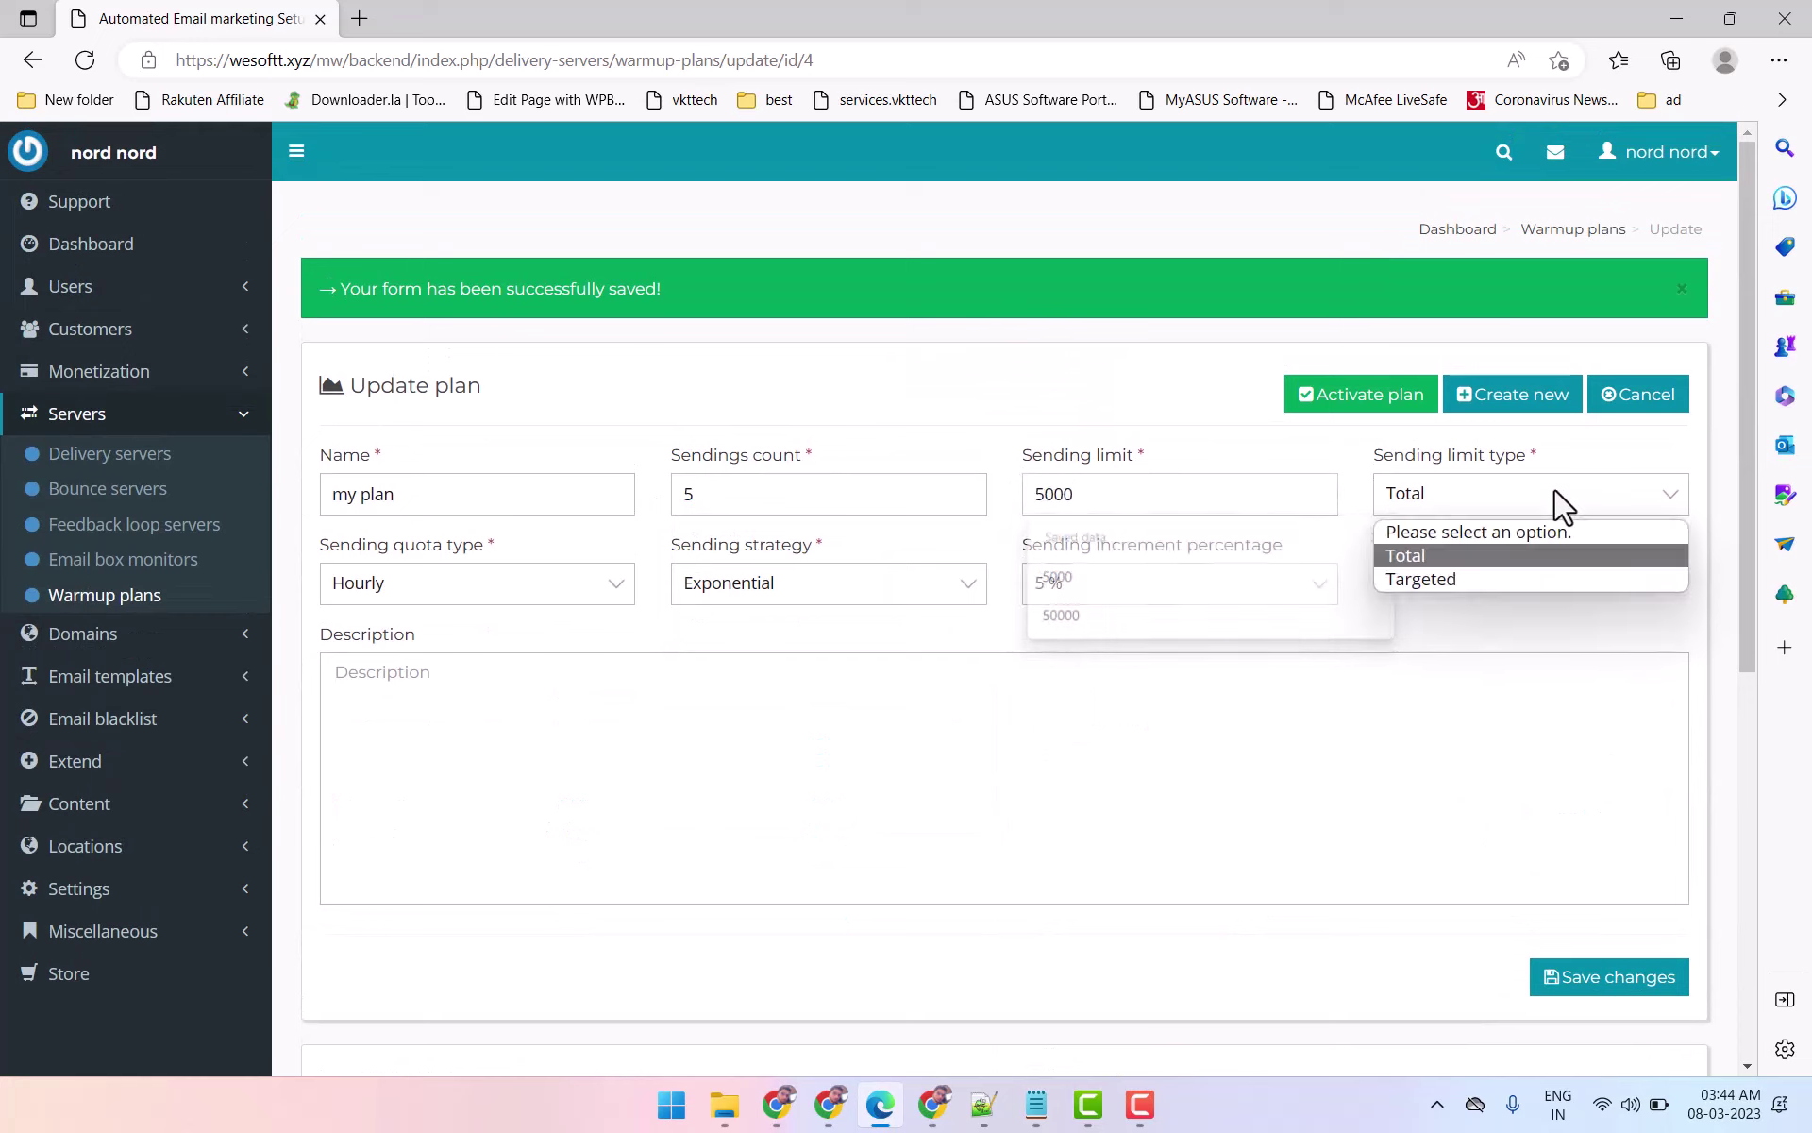
pyautogui.click(1430, 579)
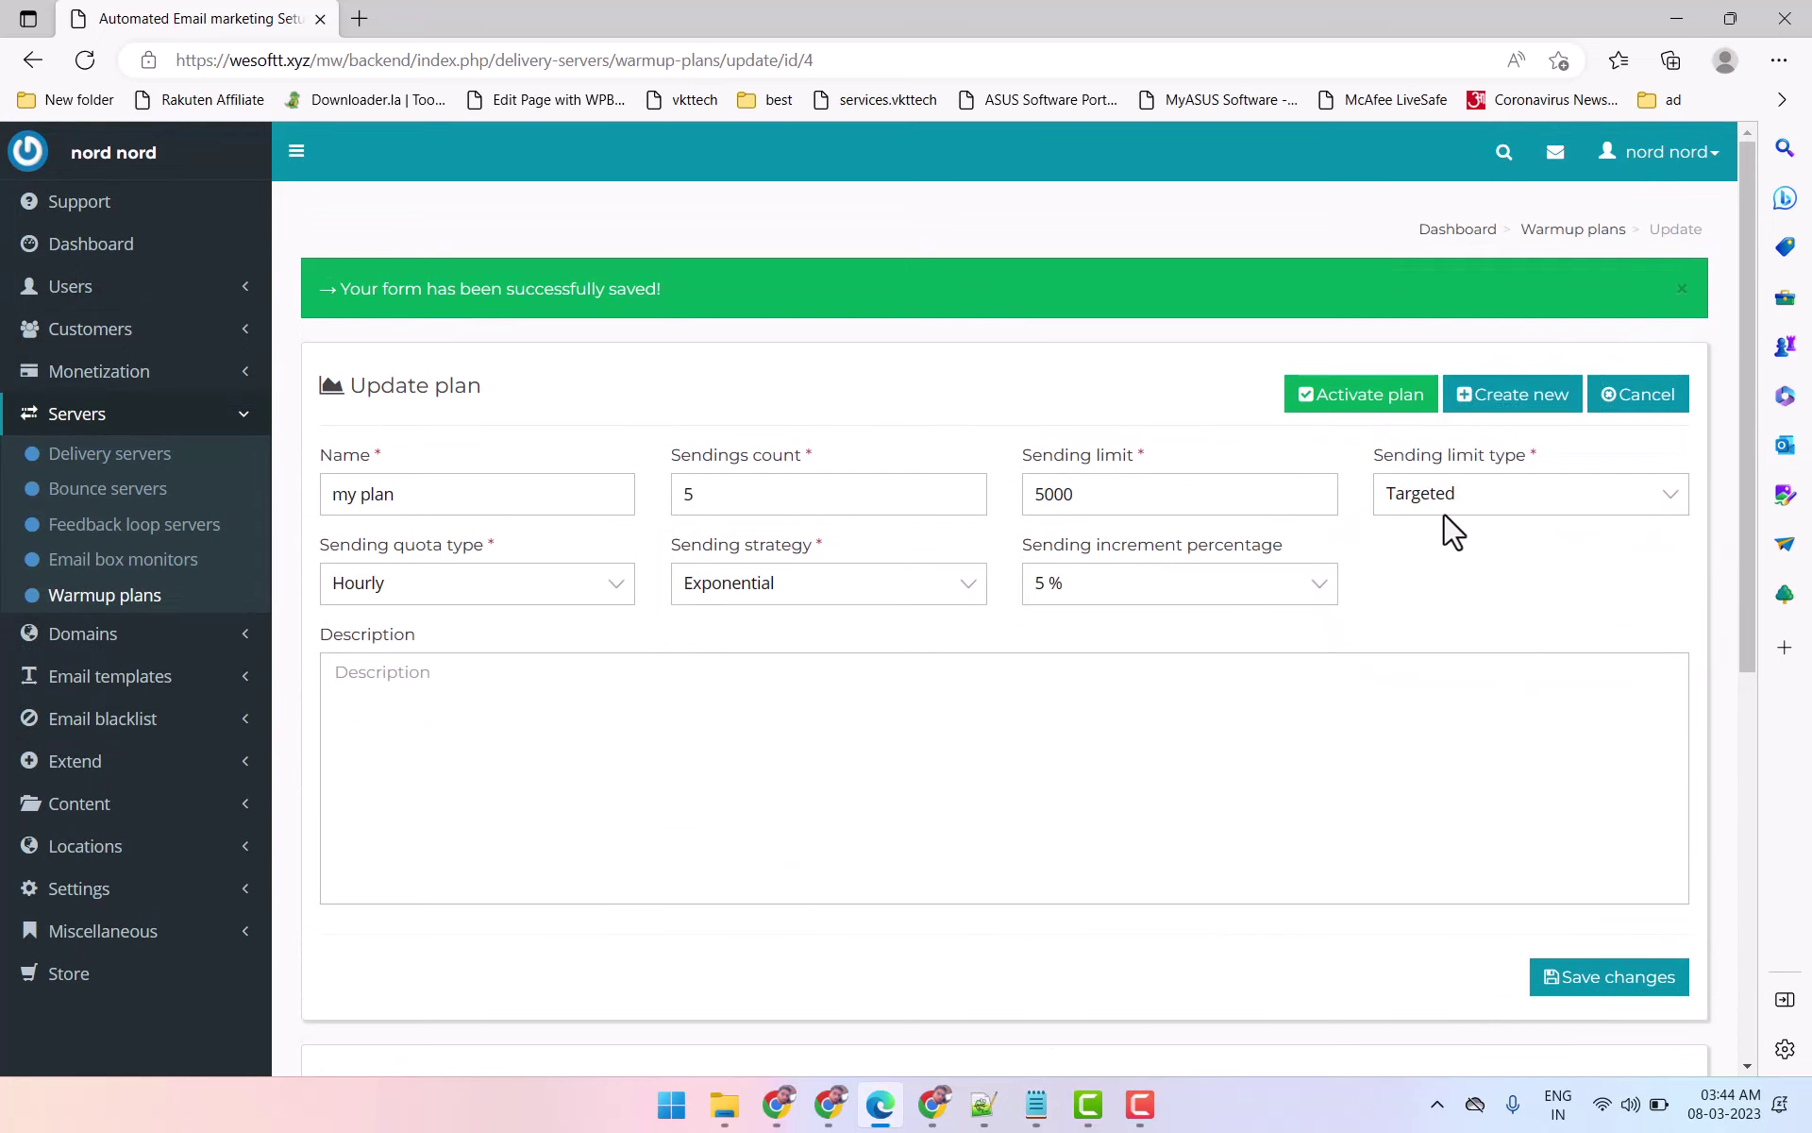
pyautogui.scroll(-3, 1488, 522)
pyautogui.click(1570, 697)
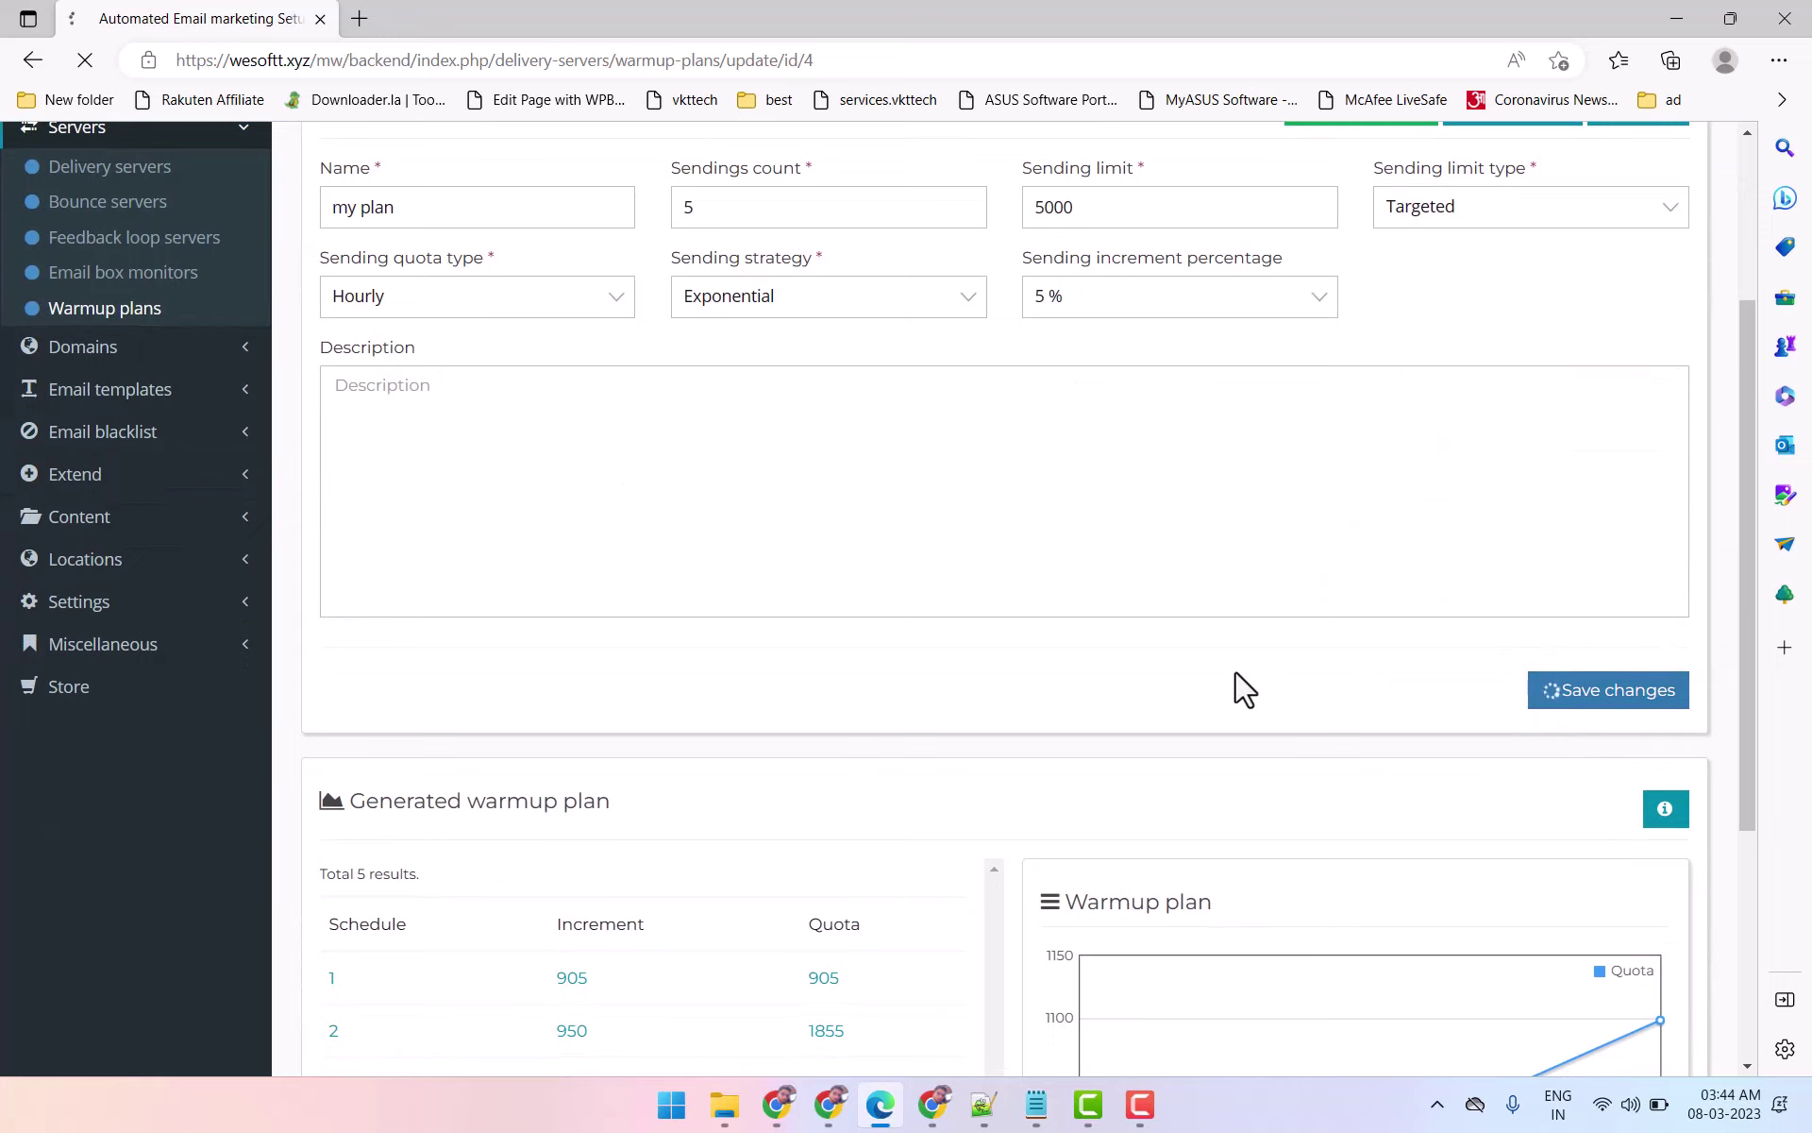
# Step: Examine the generated warmup plan's increments, quotas and chart against the Targeted limit type and the other plan settings
pyautogui.scroll(-3, 1235, 679)
pyautogui.scroll(-4, 1233, 673)
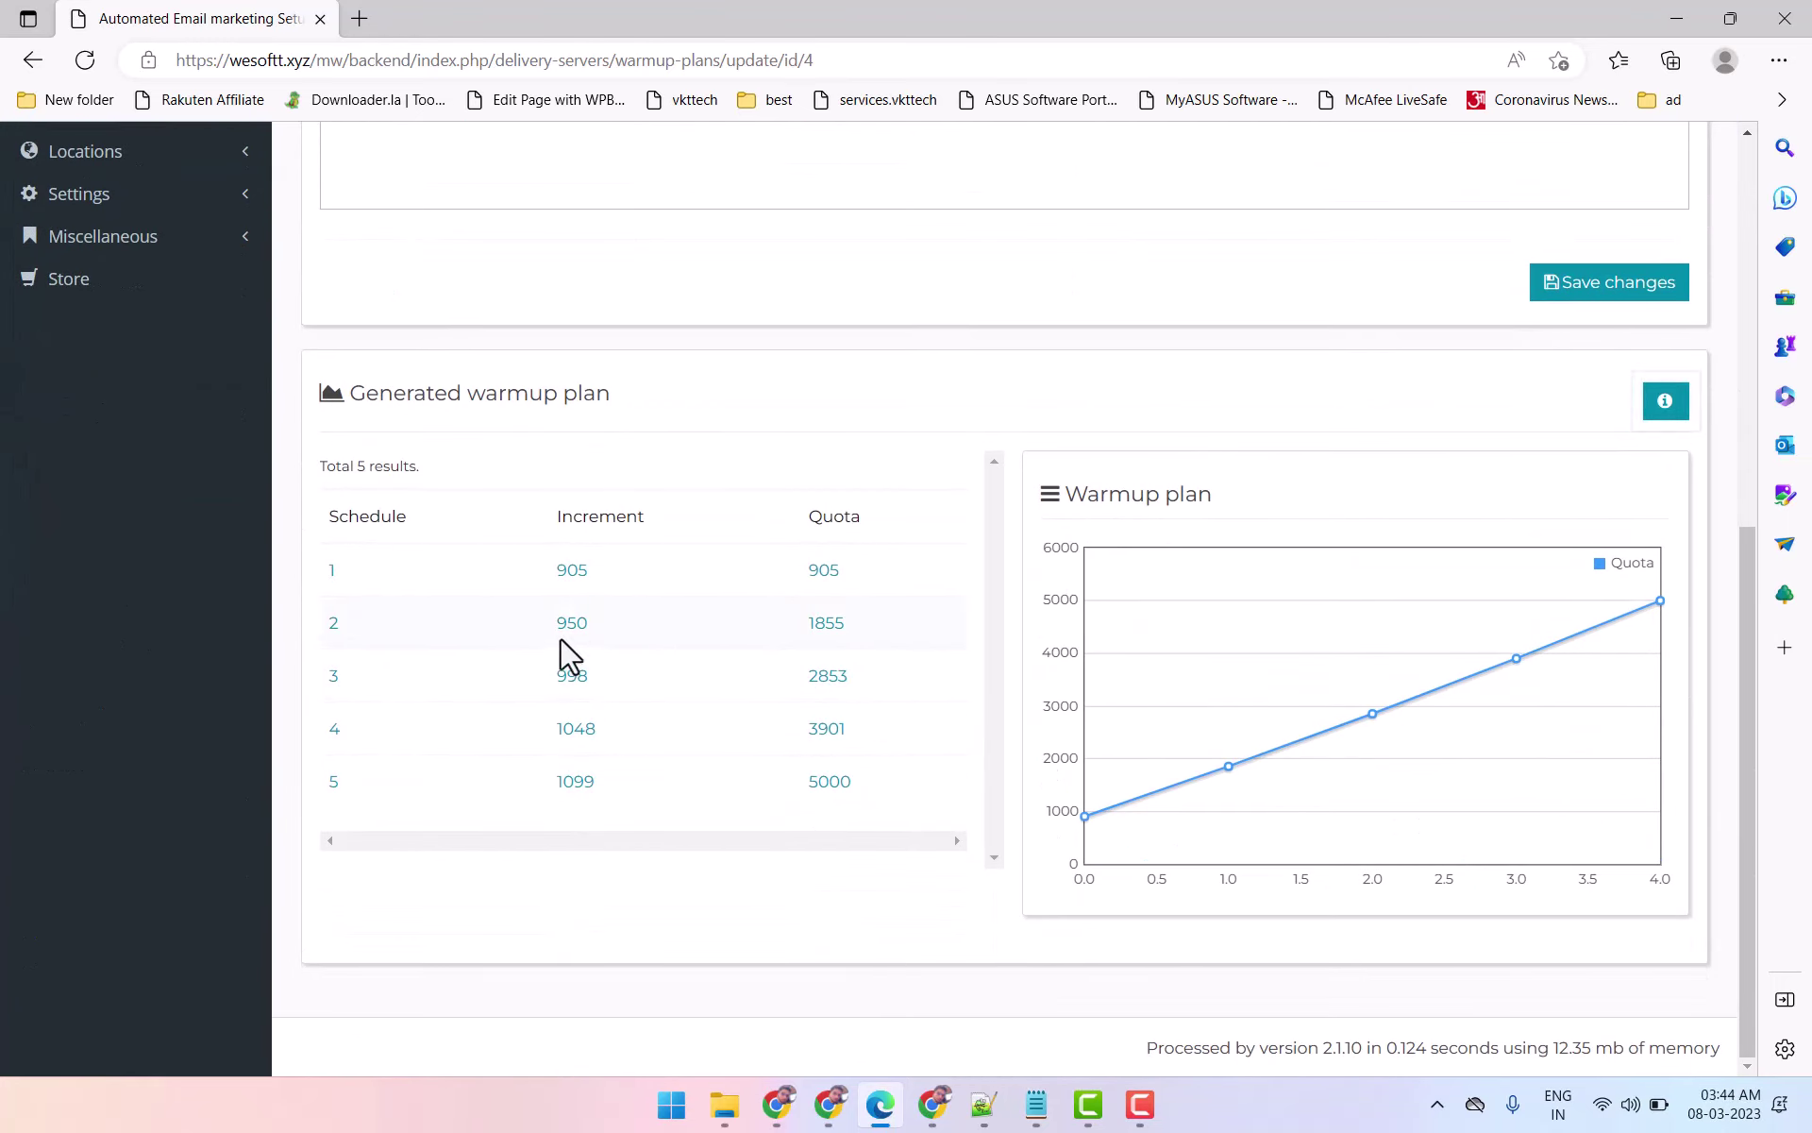
pyautogui.scroll(2, 604, 782)
pyautogui.scroll(-2, 736, 793)
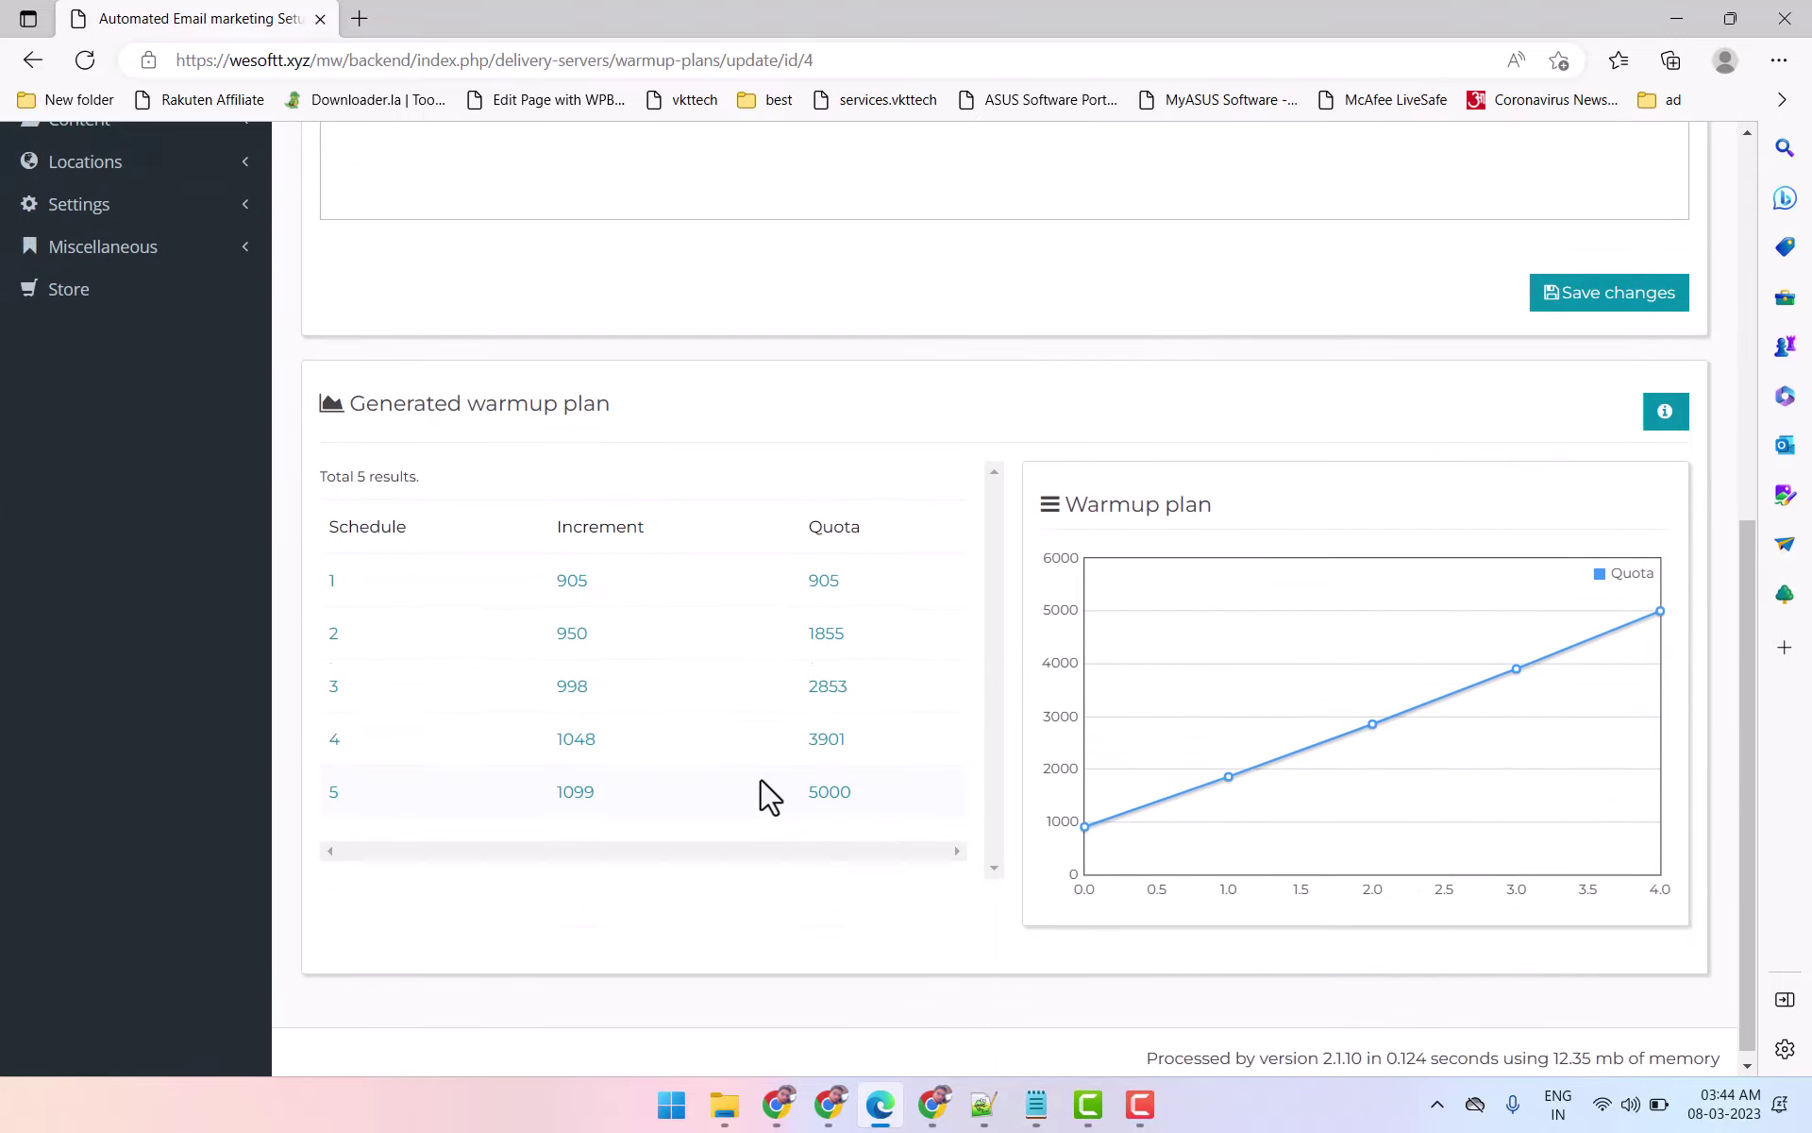
pyautogui.scroll(7, 897, 846)
pyautogui.scroll(-6, 590, 831)
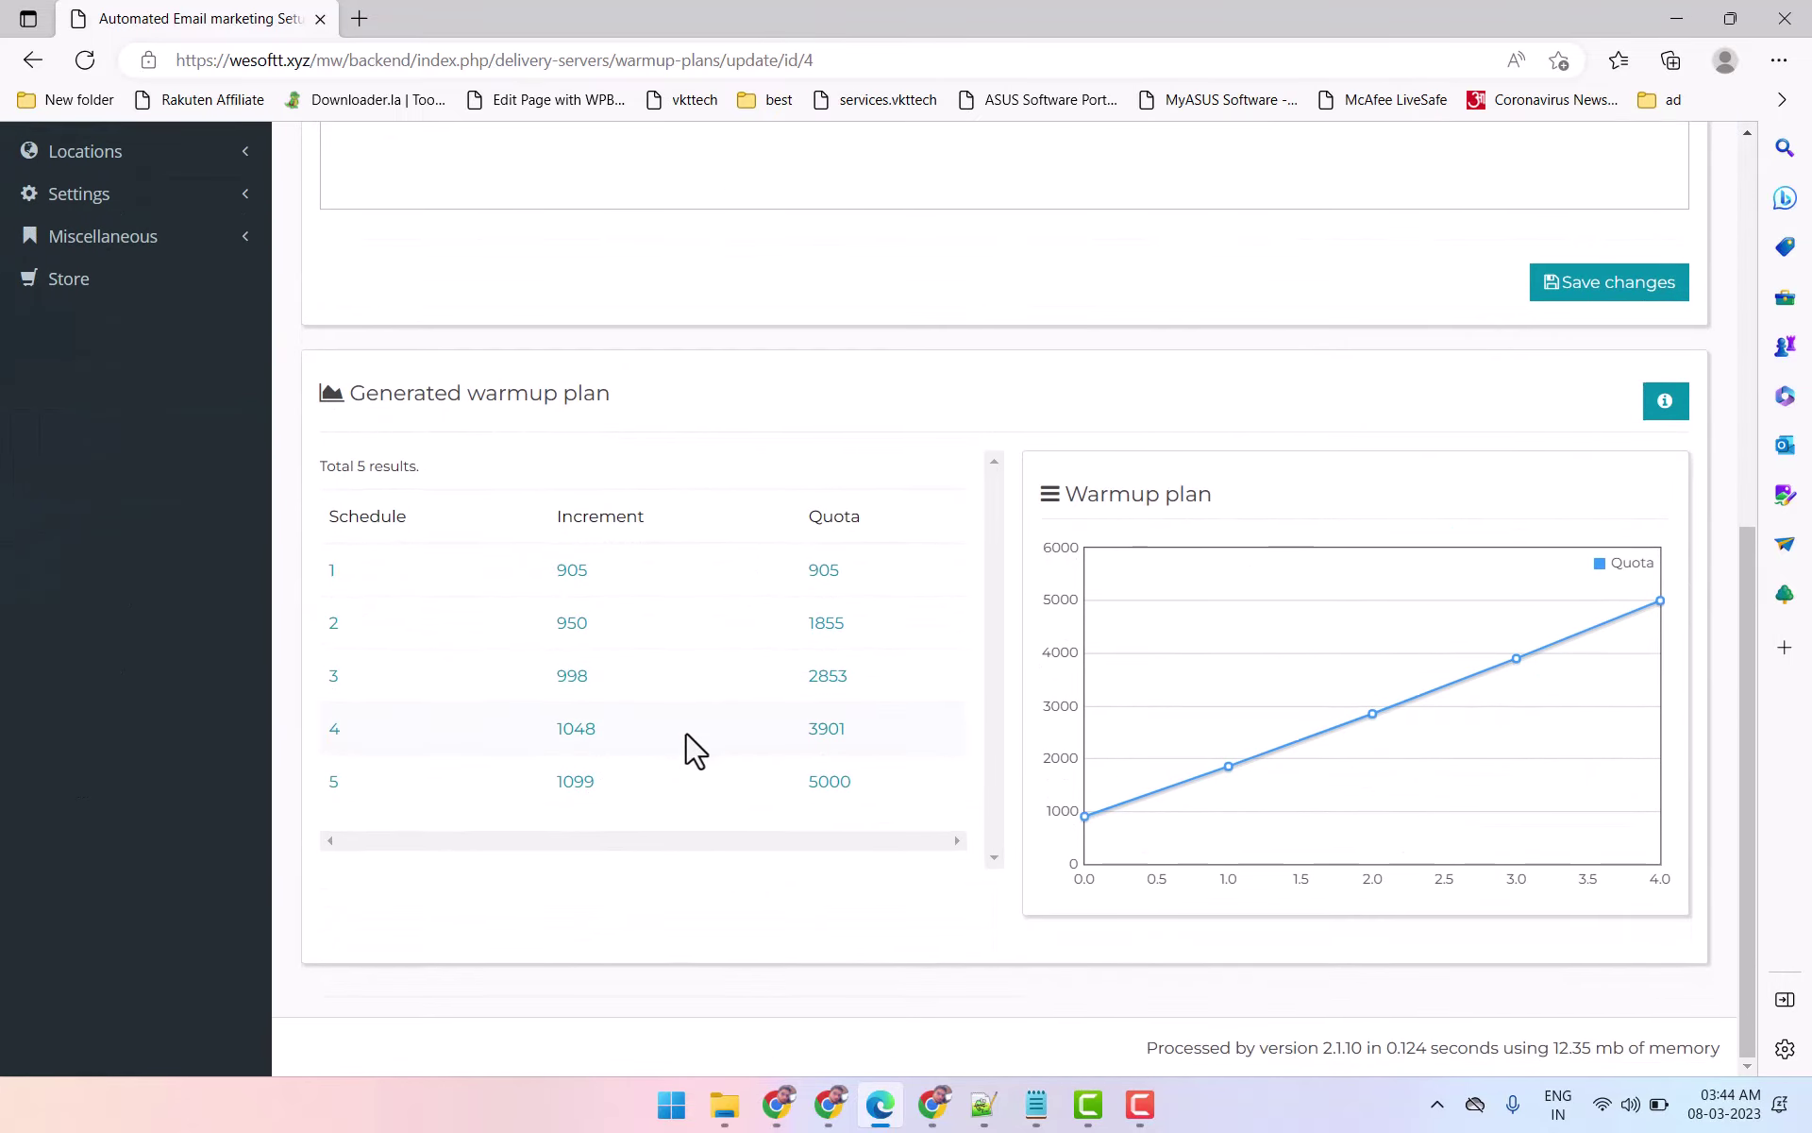
pyautogui.scroll(6, 688, 749)
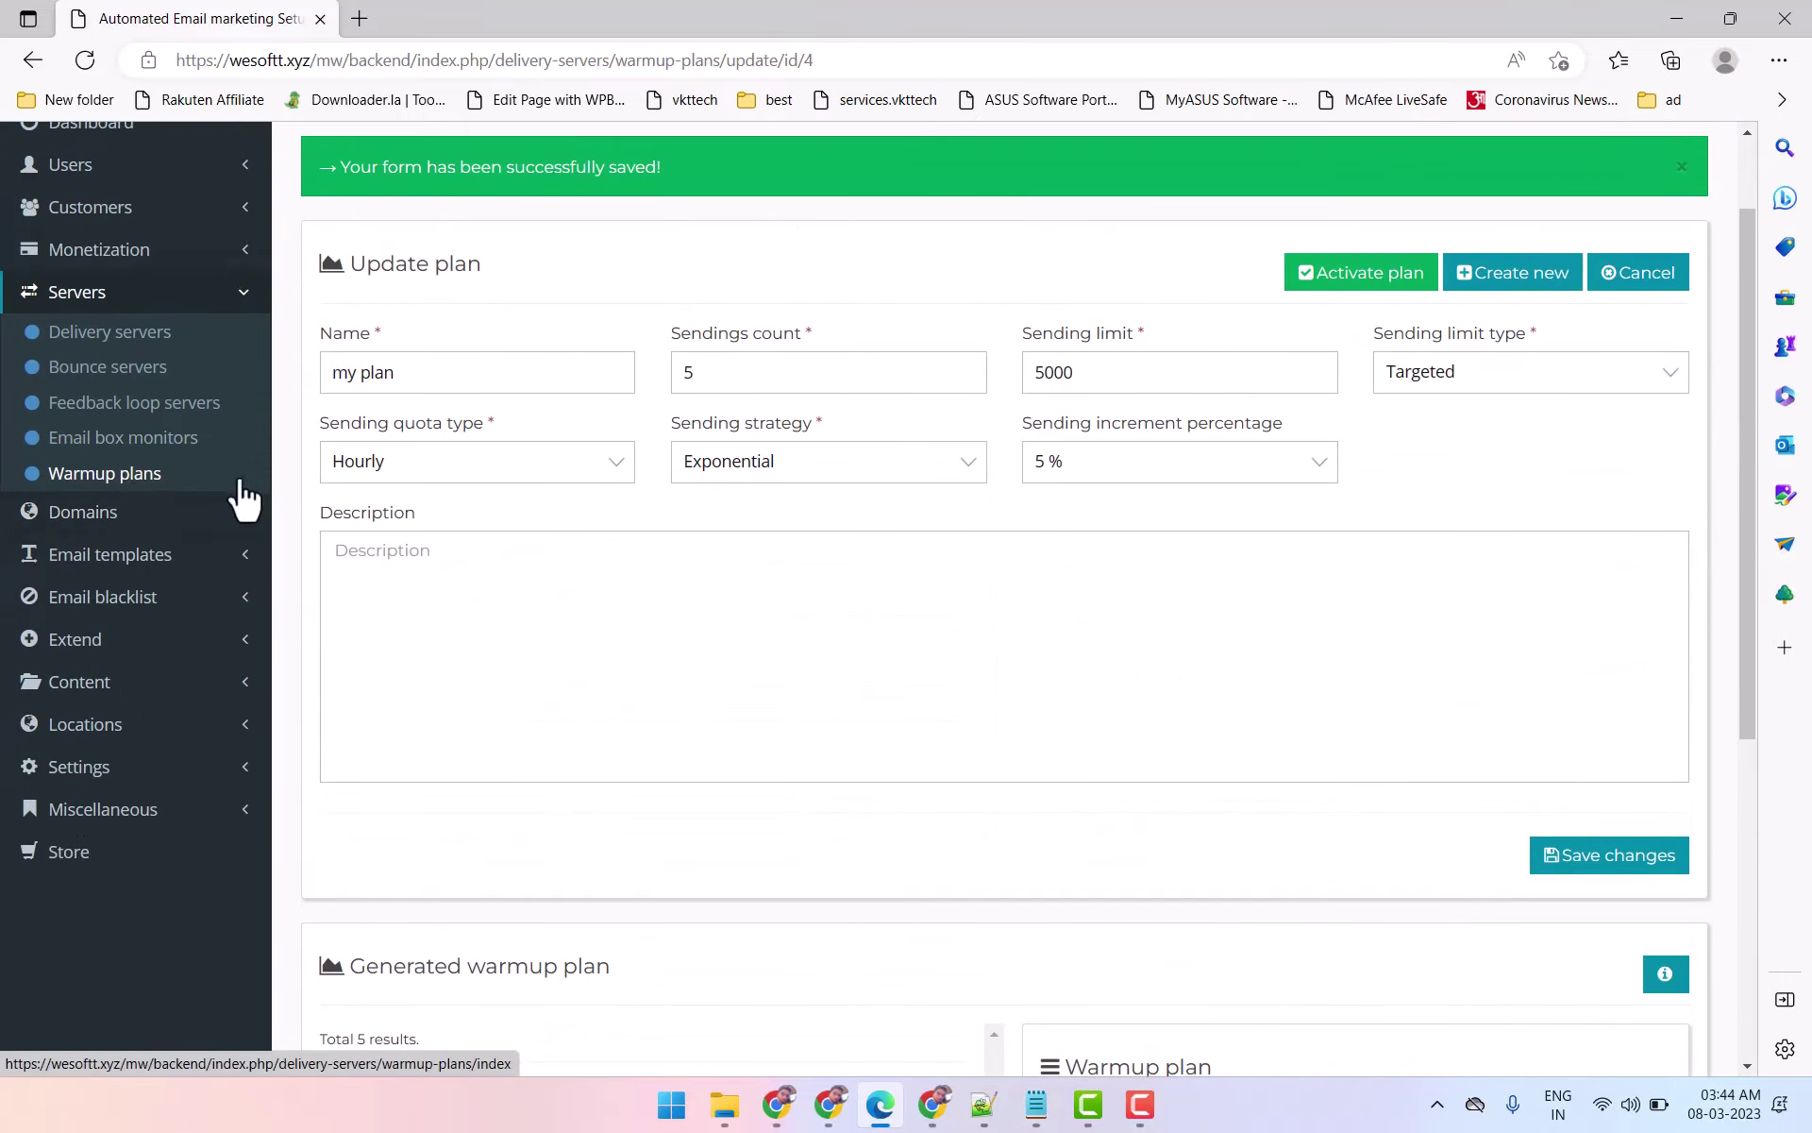
pyautogui.scroll(-4, 1098, 663)
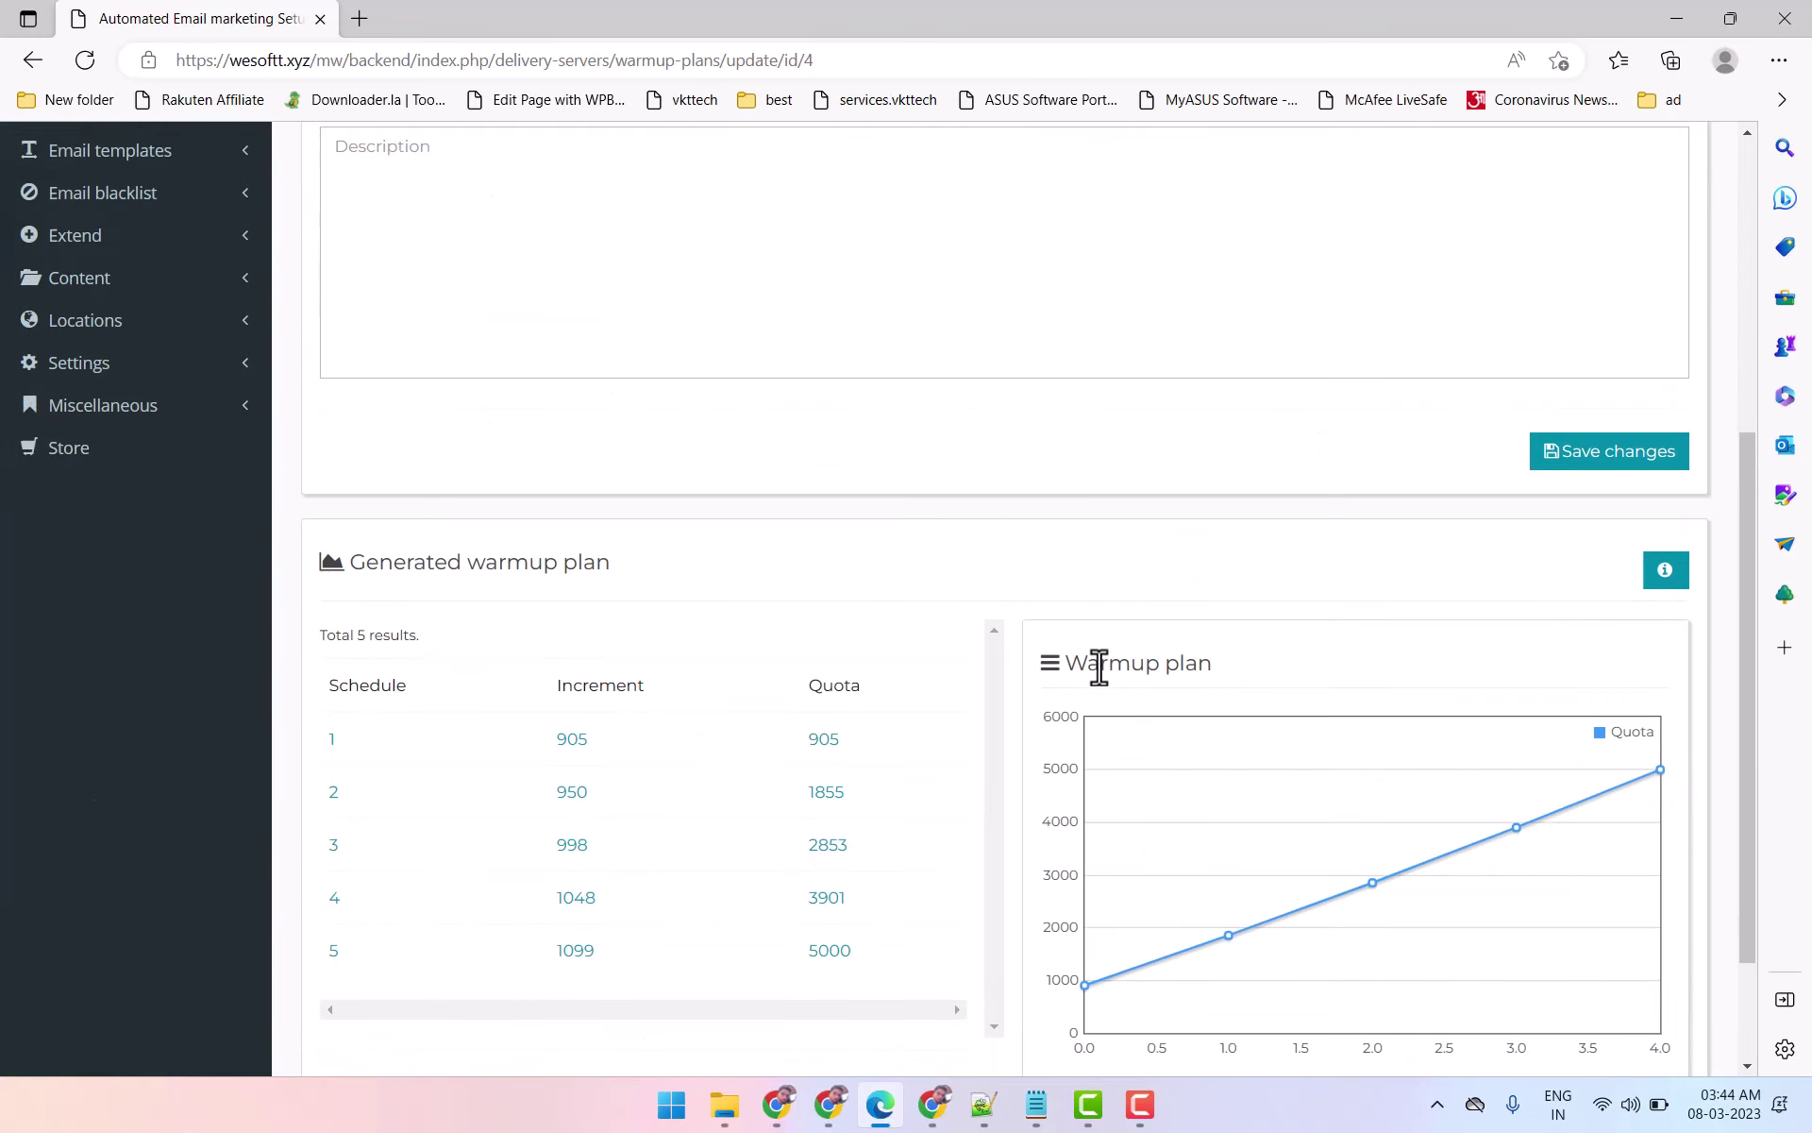
# Step: Activate the warmup plan, confirm the activation and check its status beside the plan heading
pyautogui.scroll(6, 1109, 664)
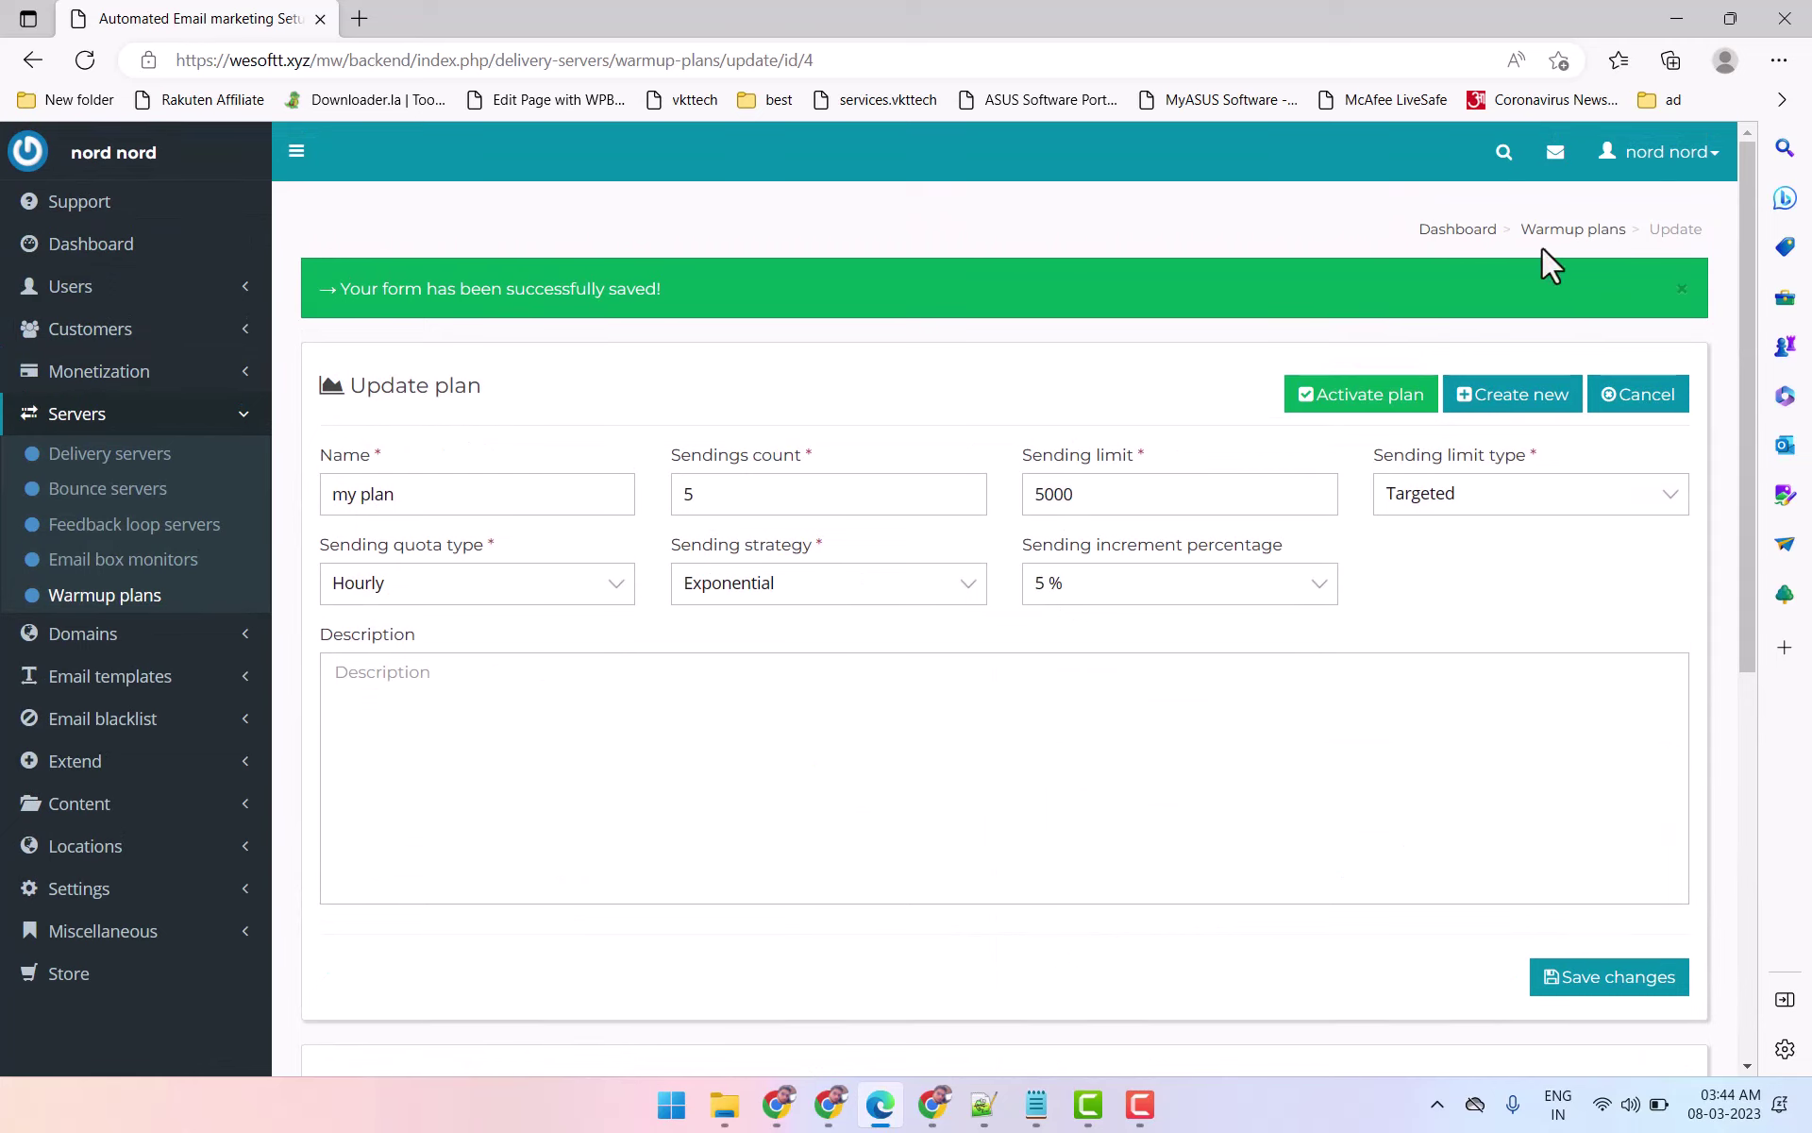
pyautogui.click(1355, 407)
pyautogui.click(1008, 207)
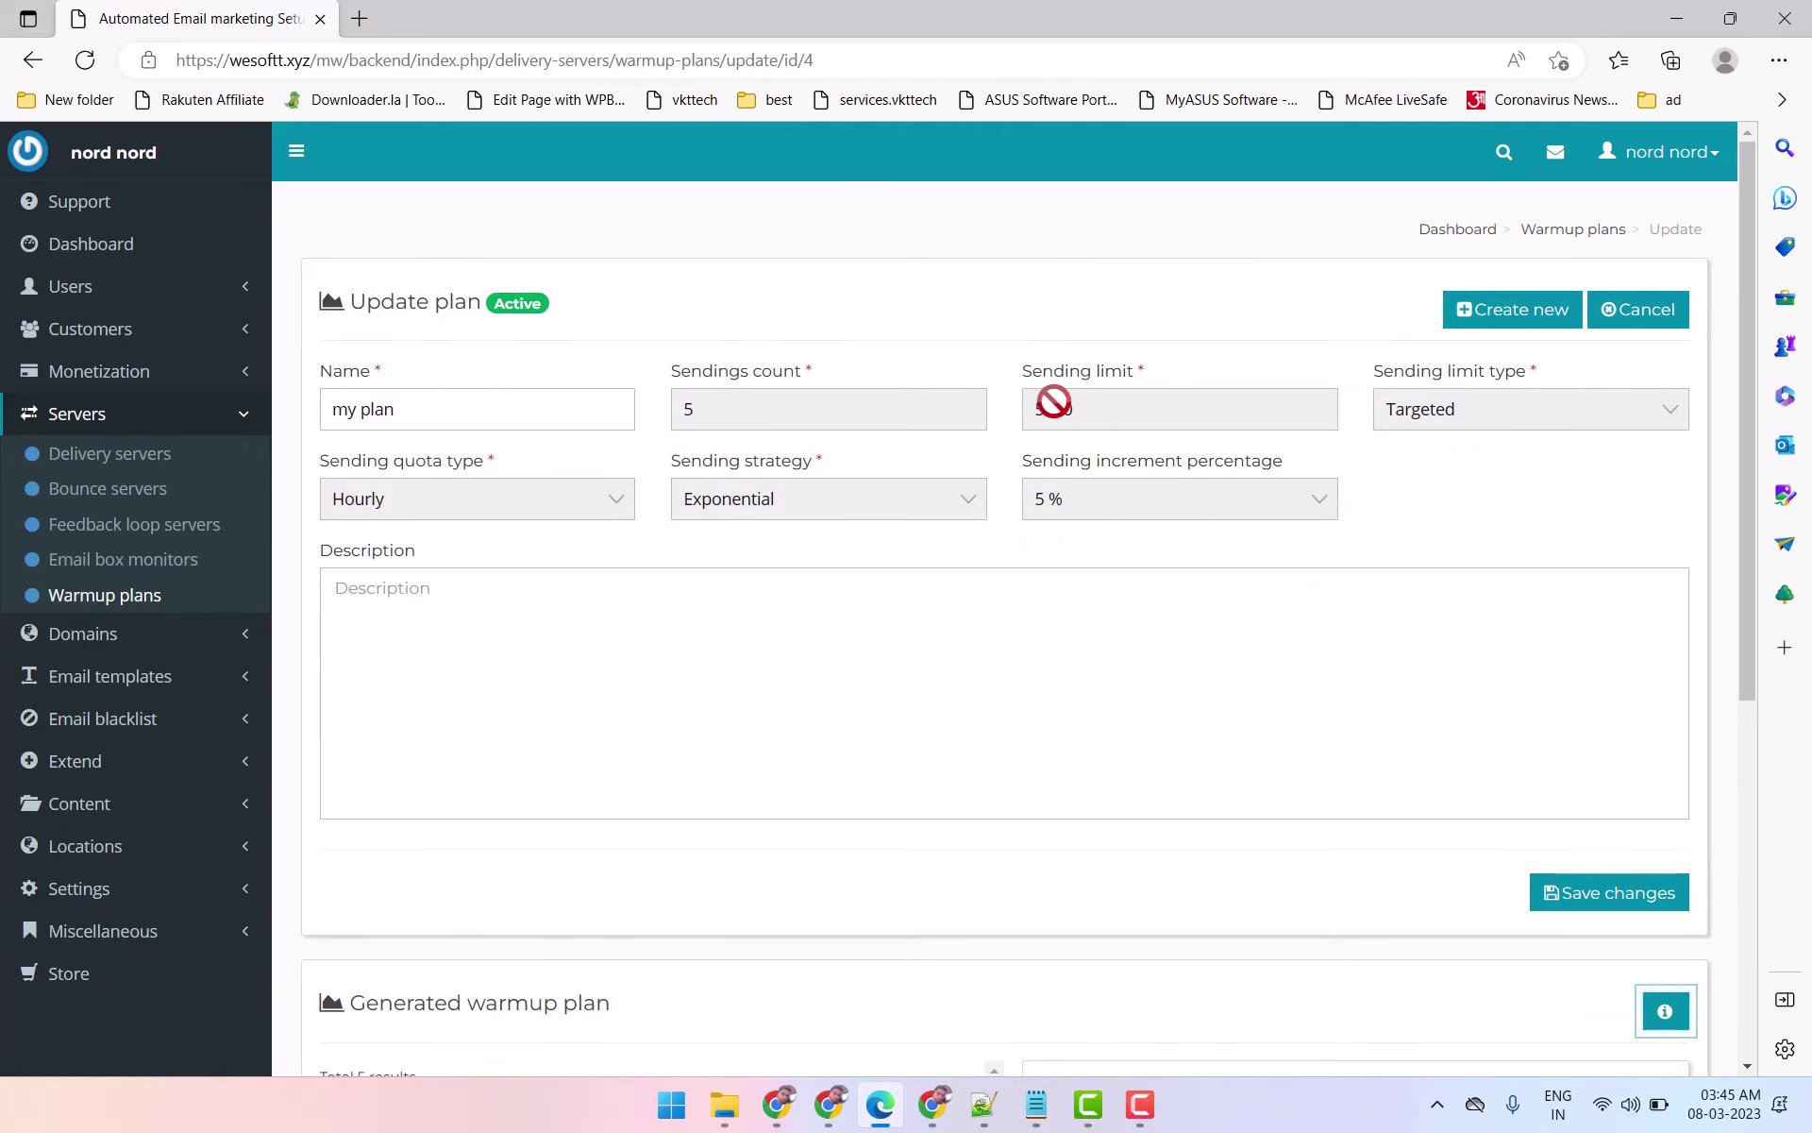
pyautogui.moveTo(490, 302); pyautogui.dragTo(513, 298)
# Step: Open the list of warmup plans and check the settings and status of my plan
pyautogui.click(99, 607)
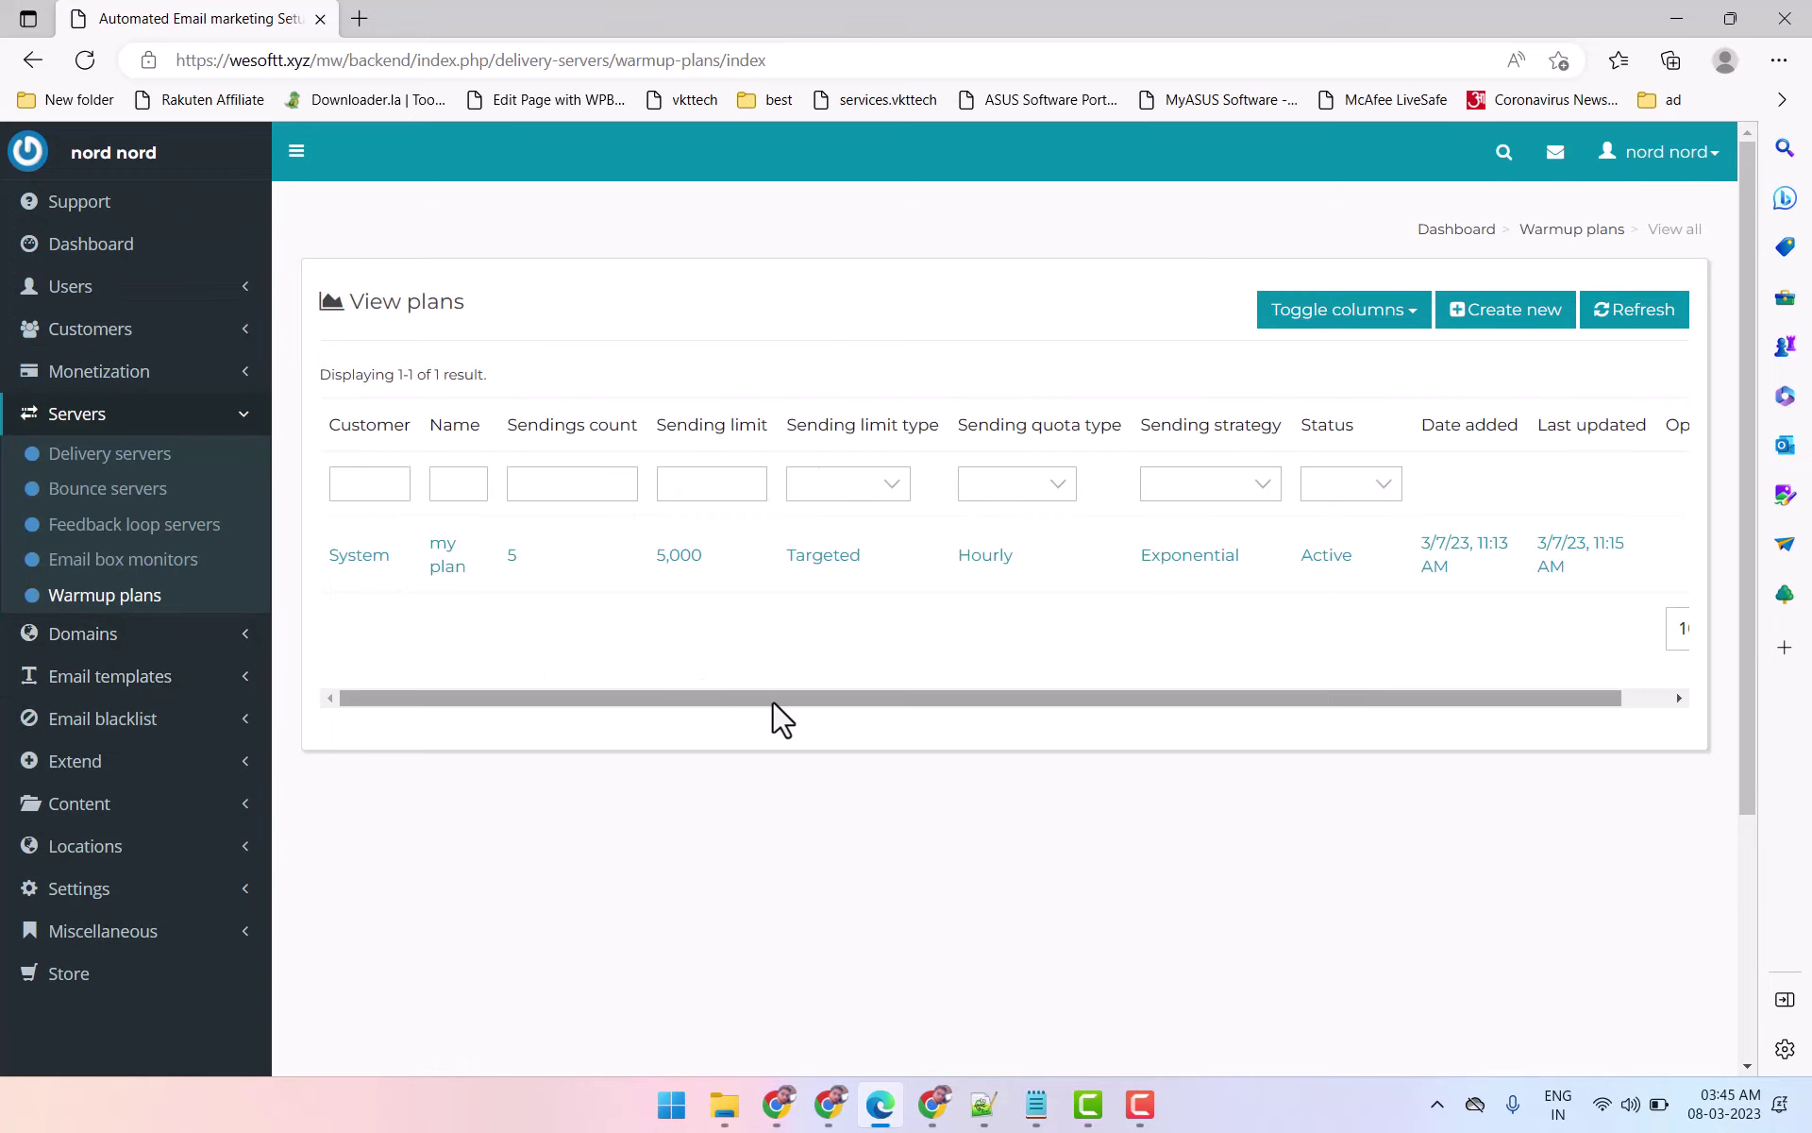
pyautogui.moveTo(772, 701); pyautogui.dragTo(1220, 713)
pyautogui.moveTo(995, 712); pyautogui.dragTo(529, 711)
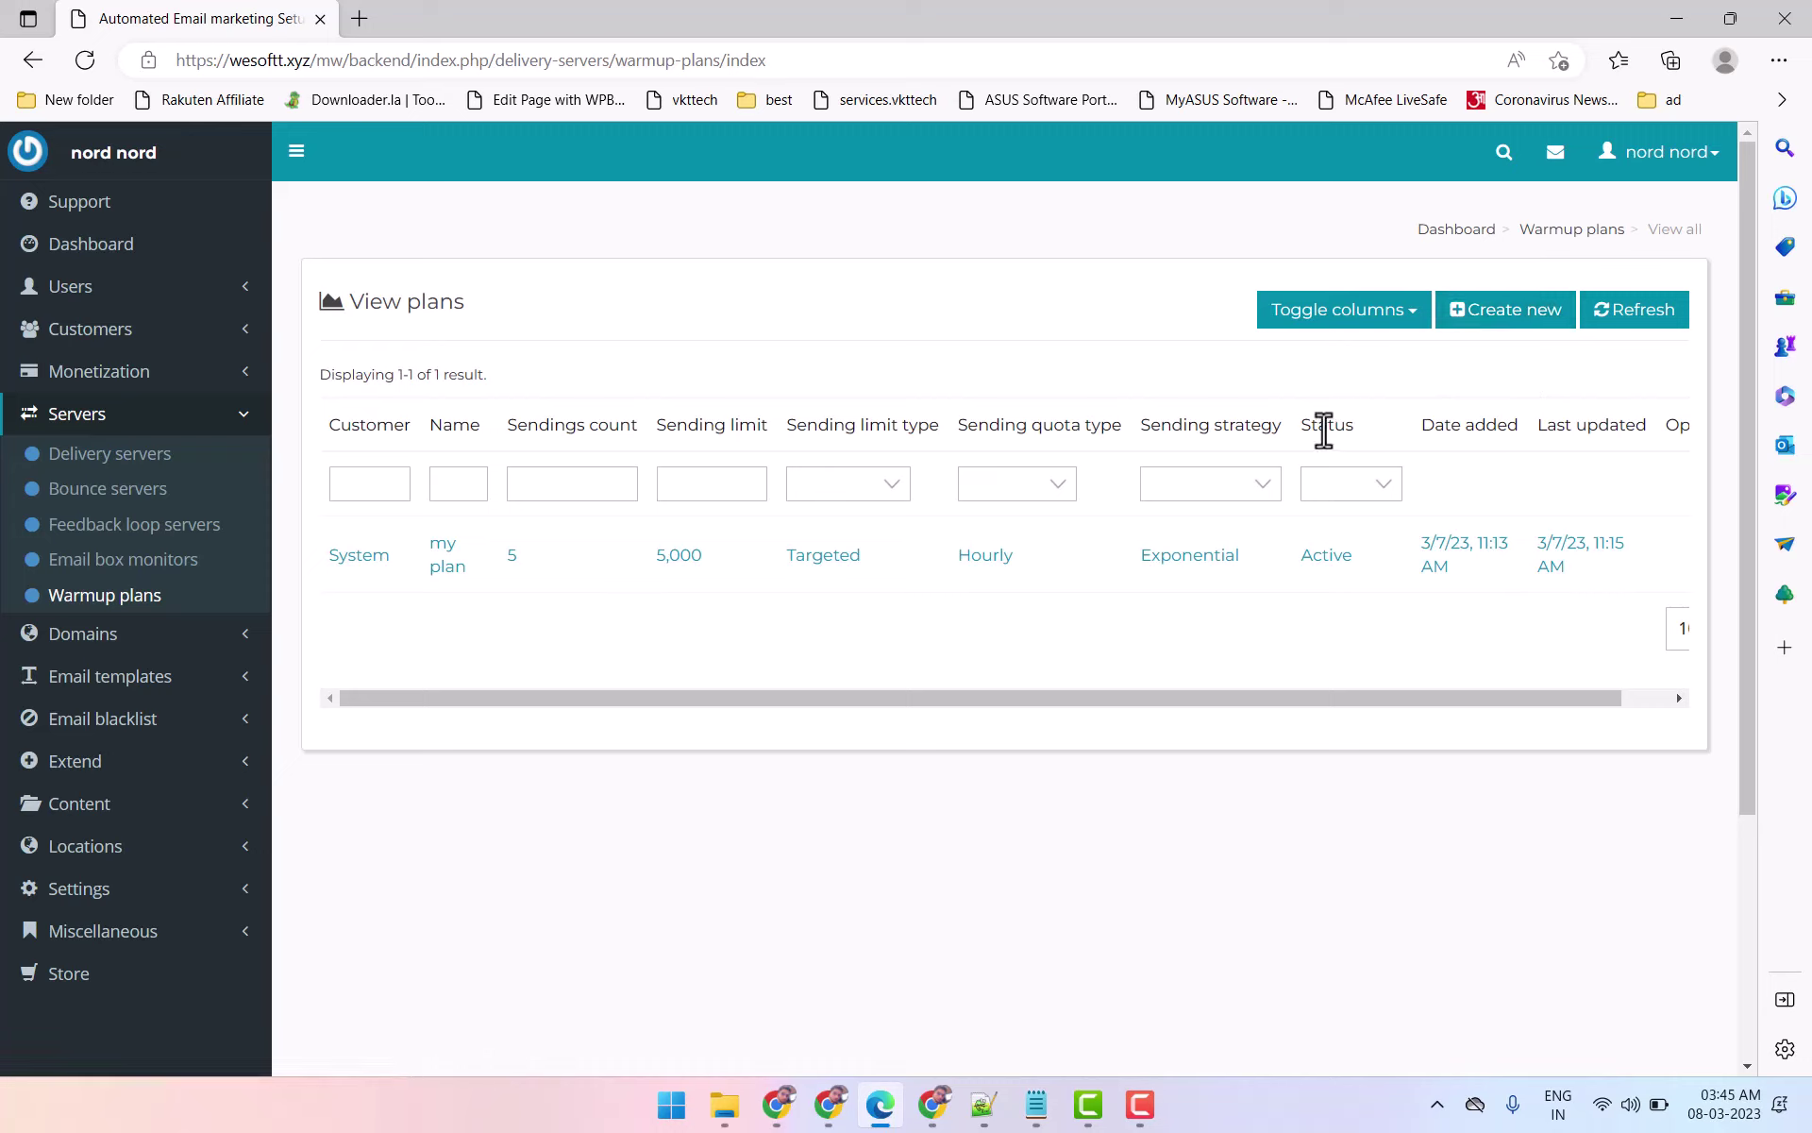
pyautogui.moveTo(1315, 561); pyautogui.dragTo(1383, 564)
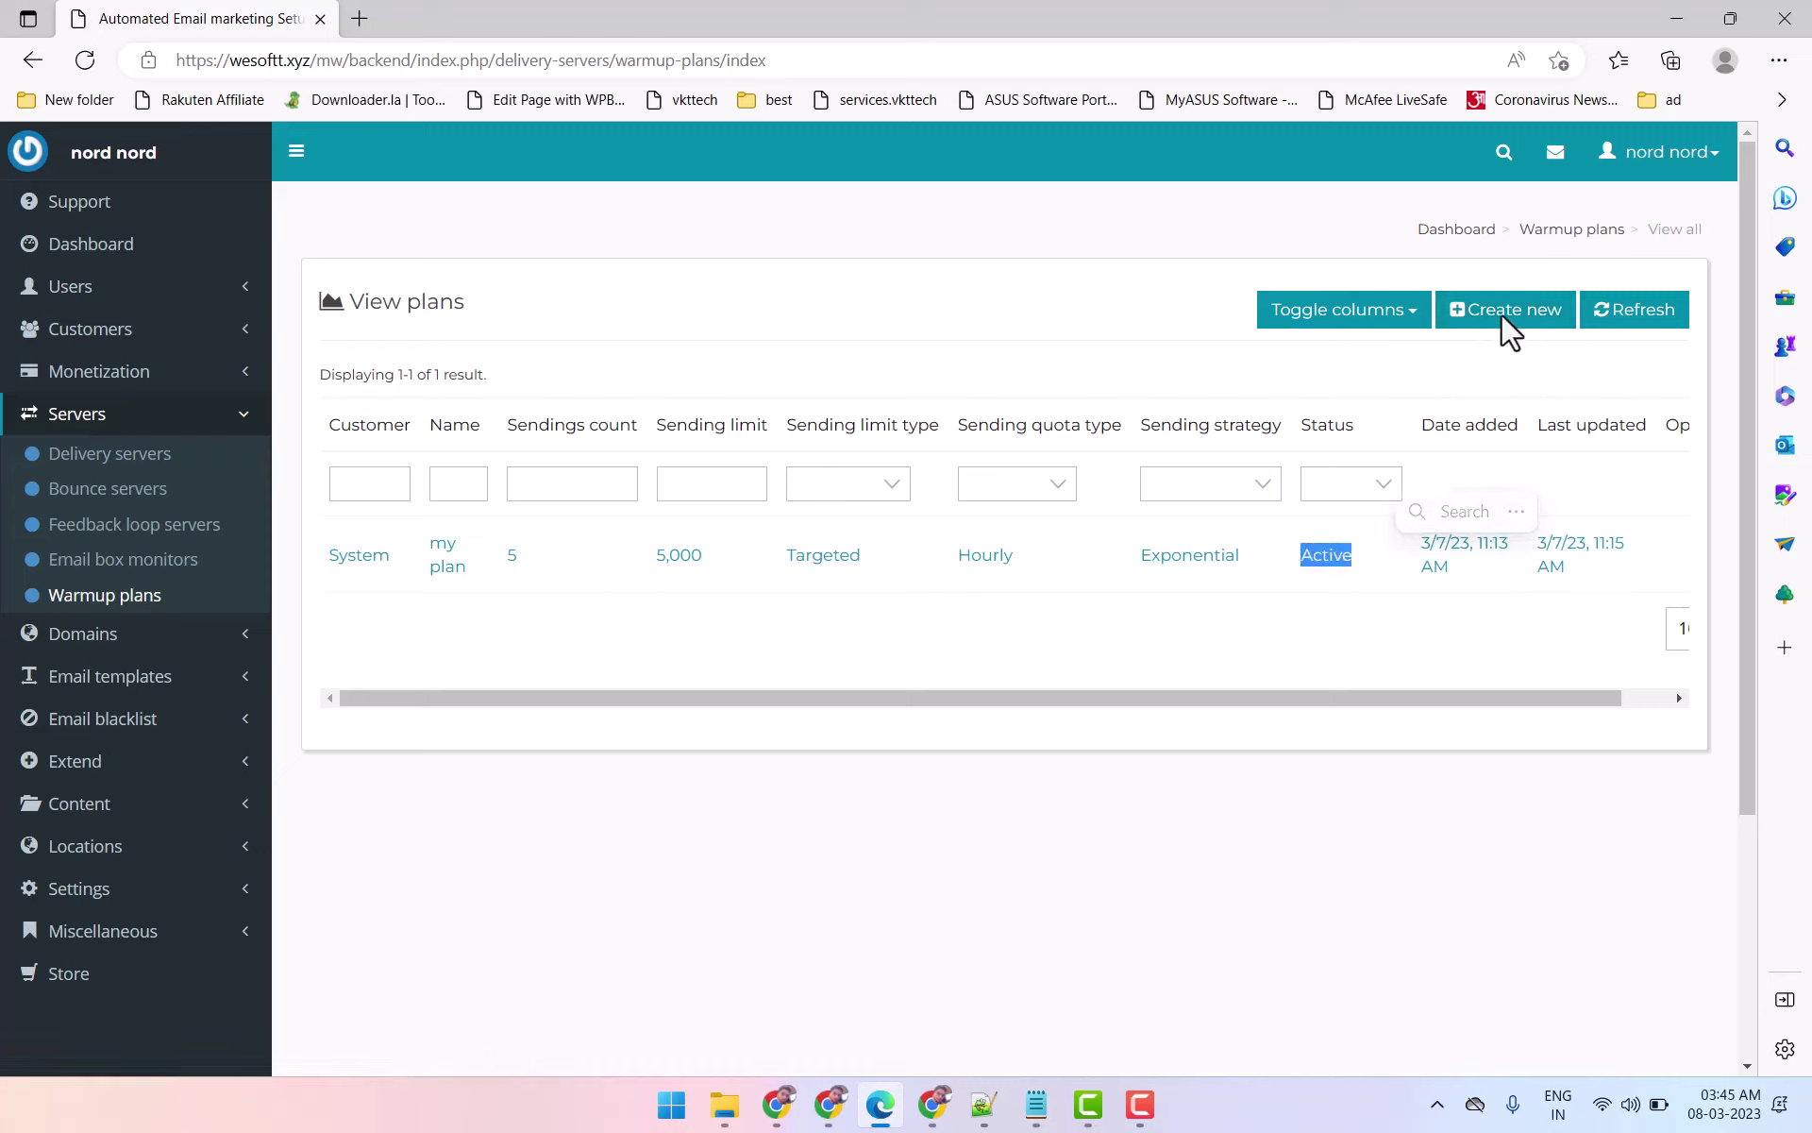
# Step: Open the delivery server Server 1 for editing and go to its Warmup plan field
pyautogui.click(110, 459)
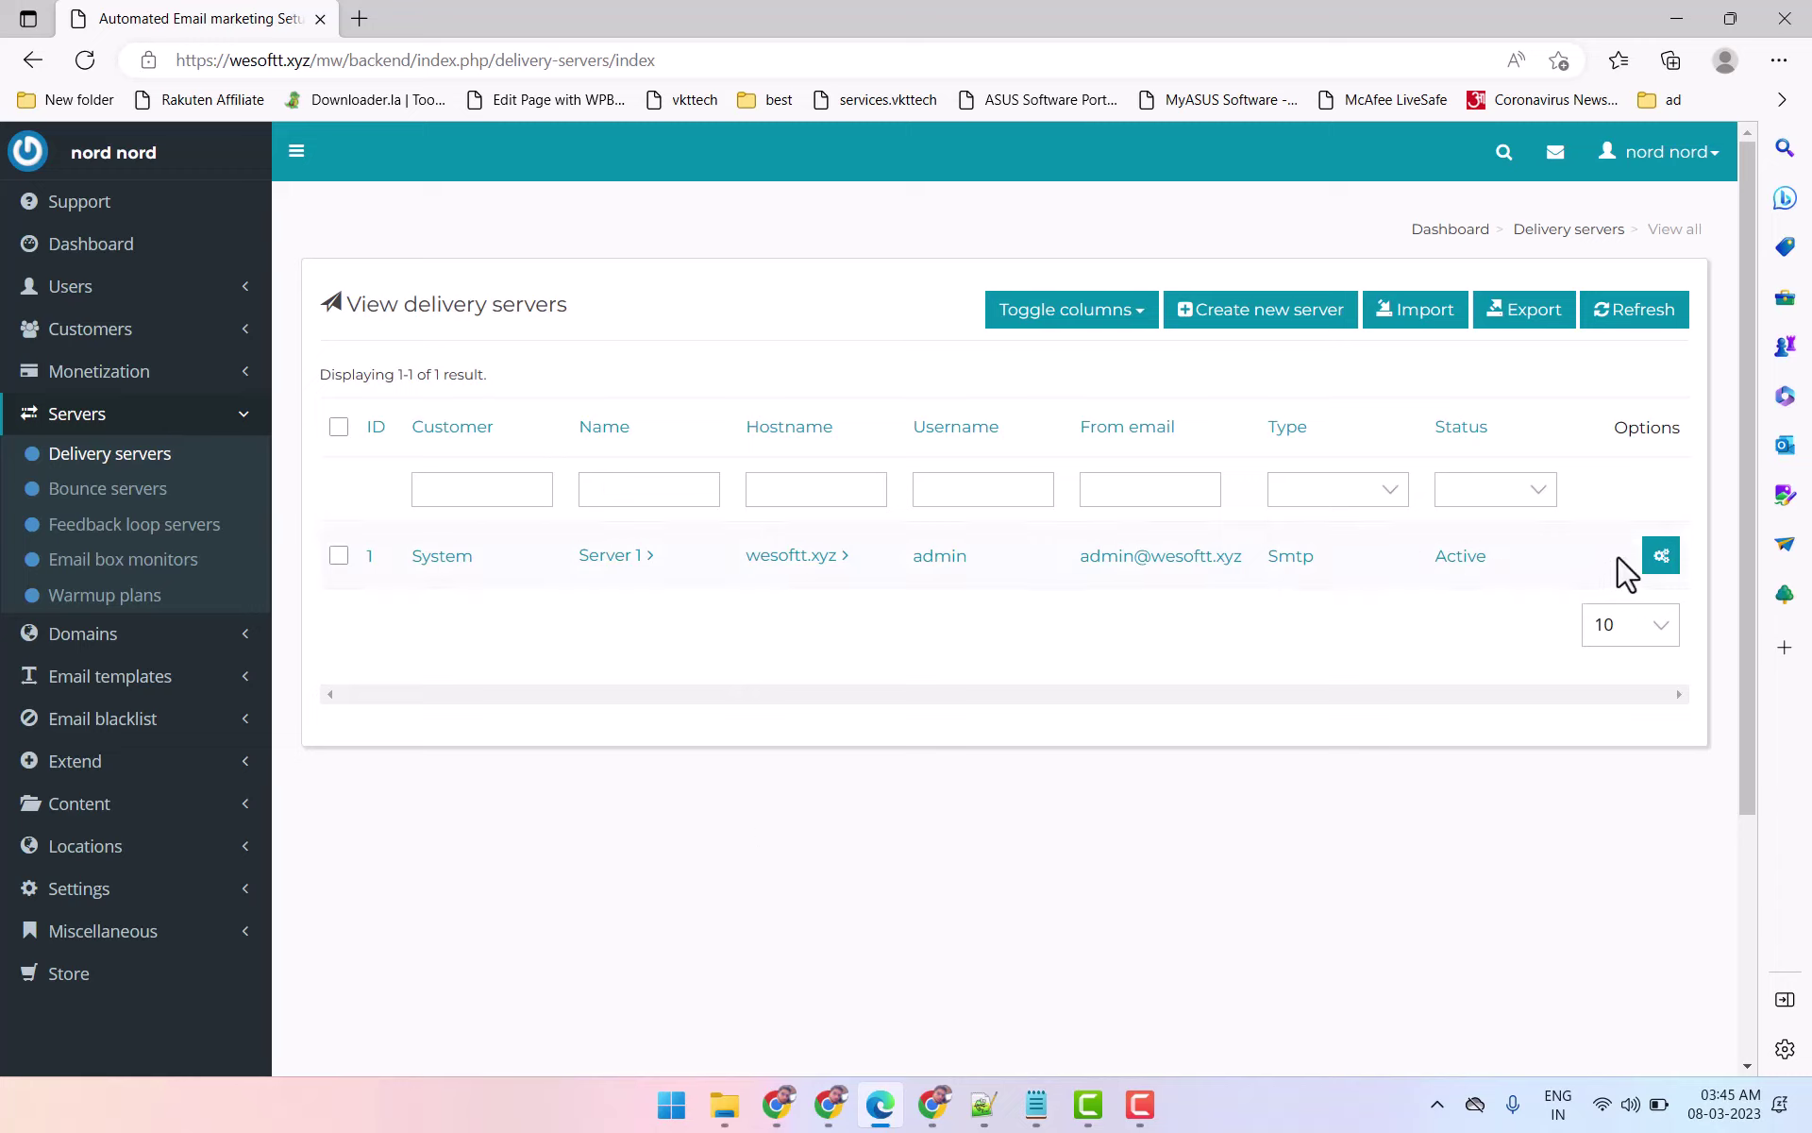
pyautogui.click(1657, 558)
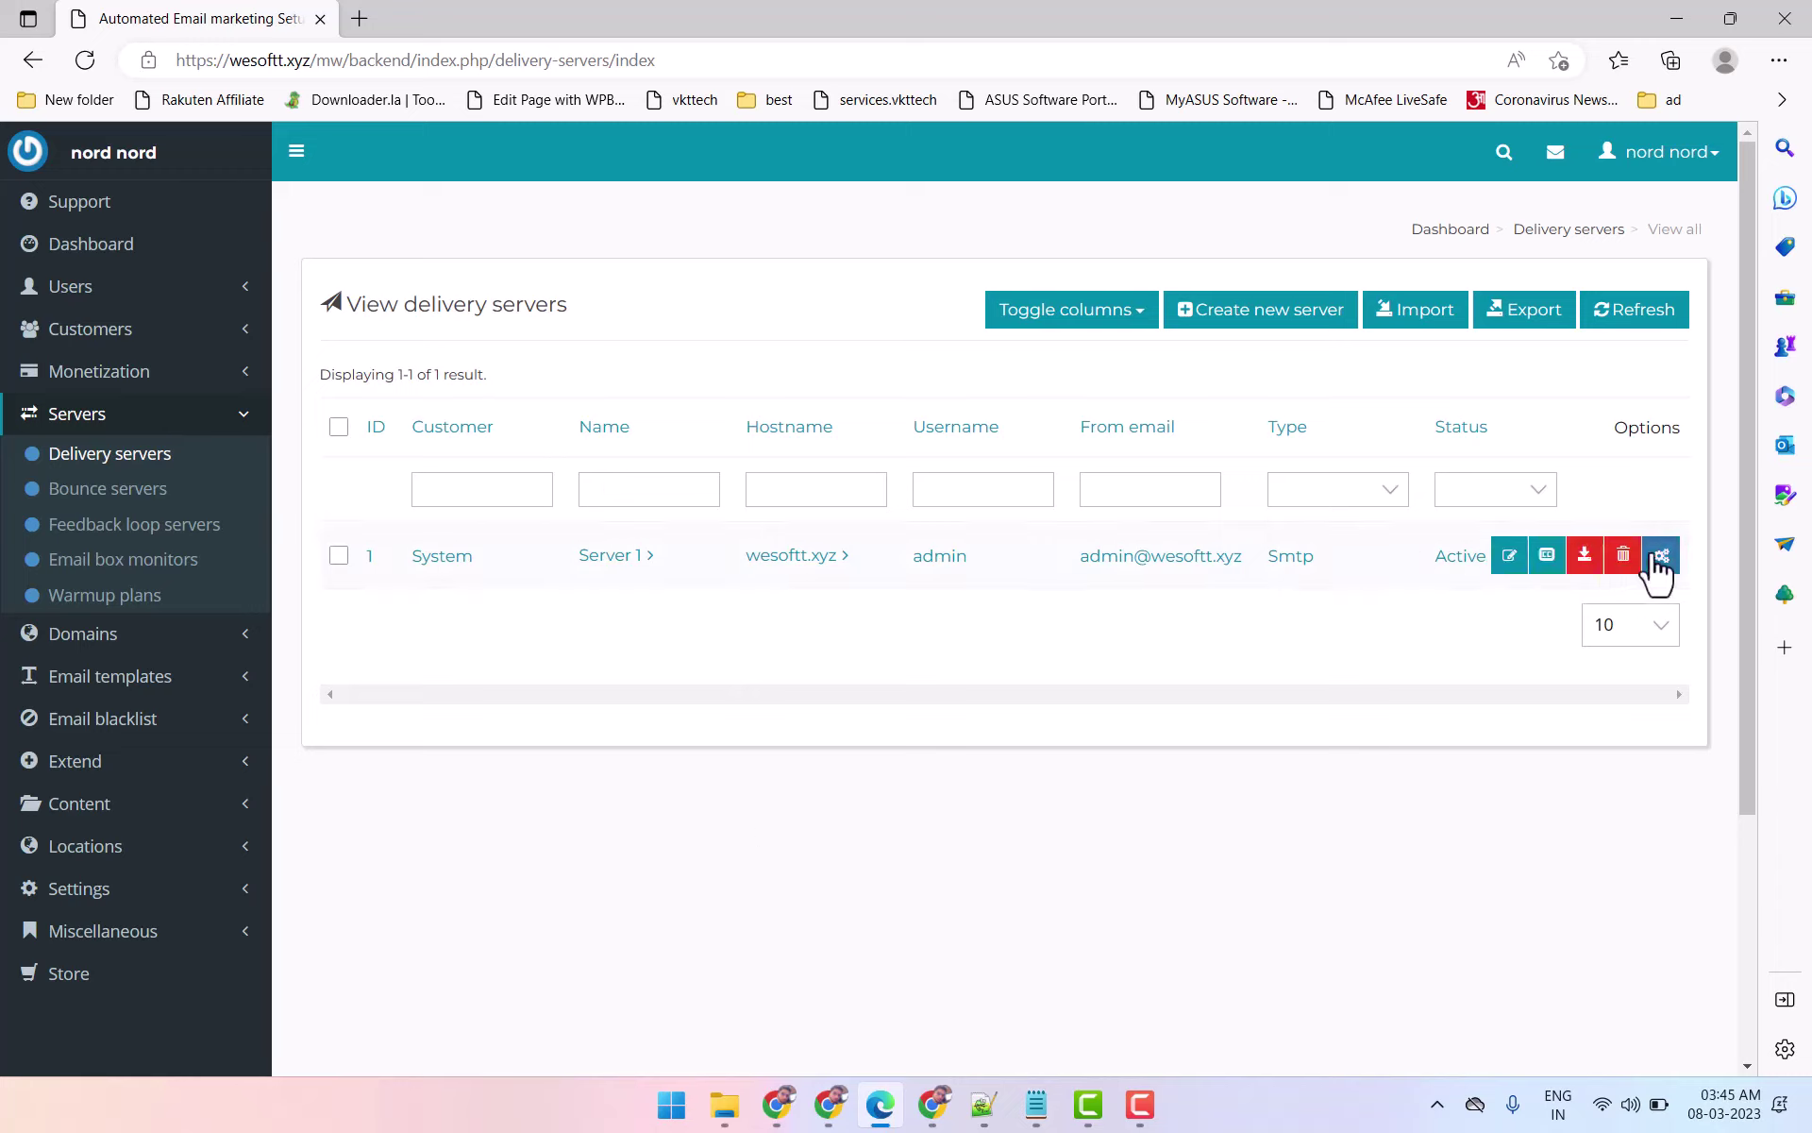
pyautogui.click(1510, 557)
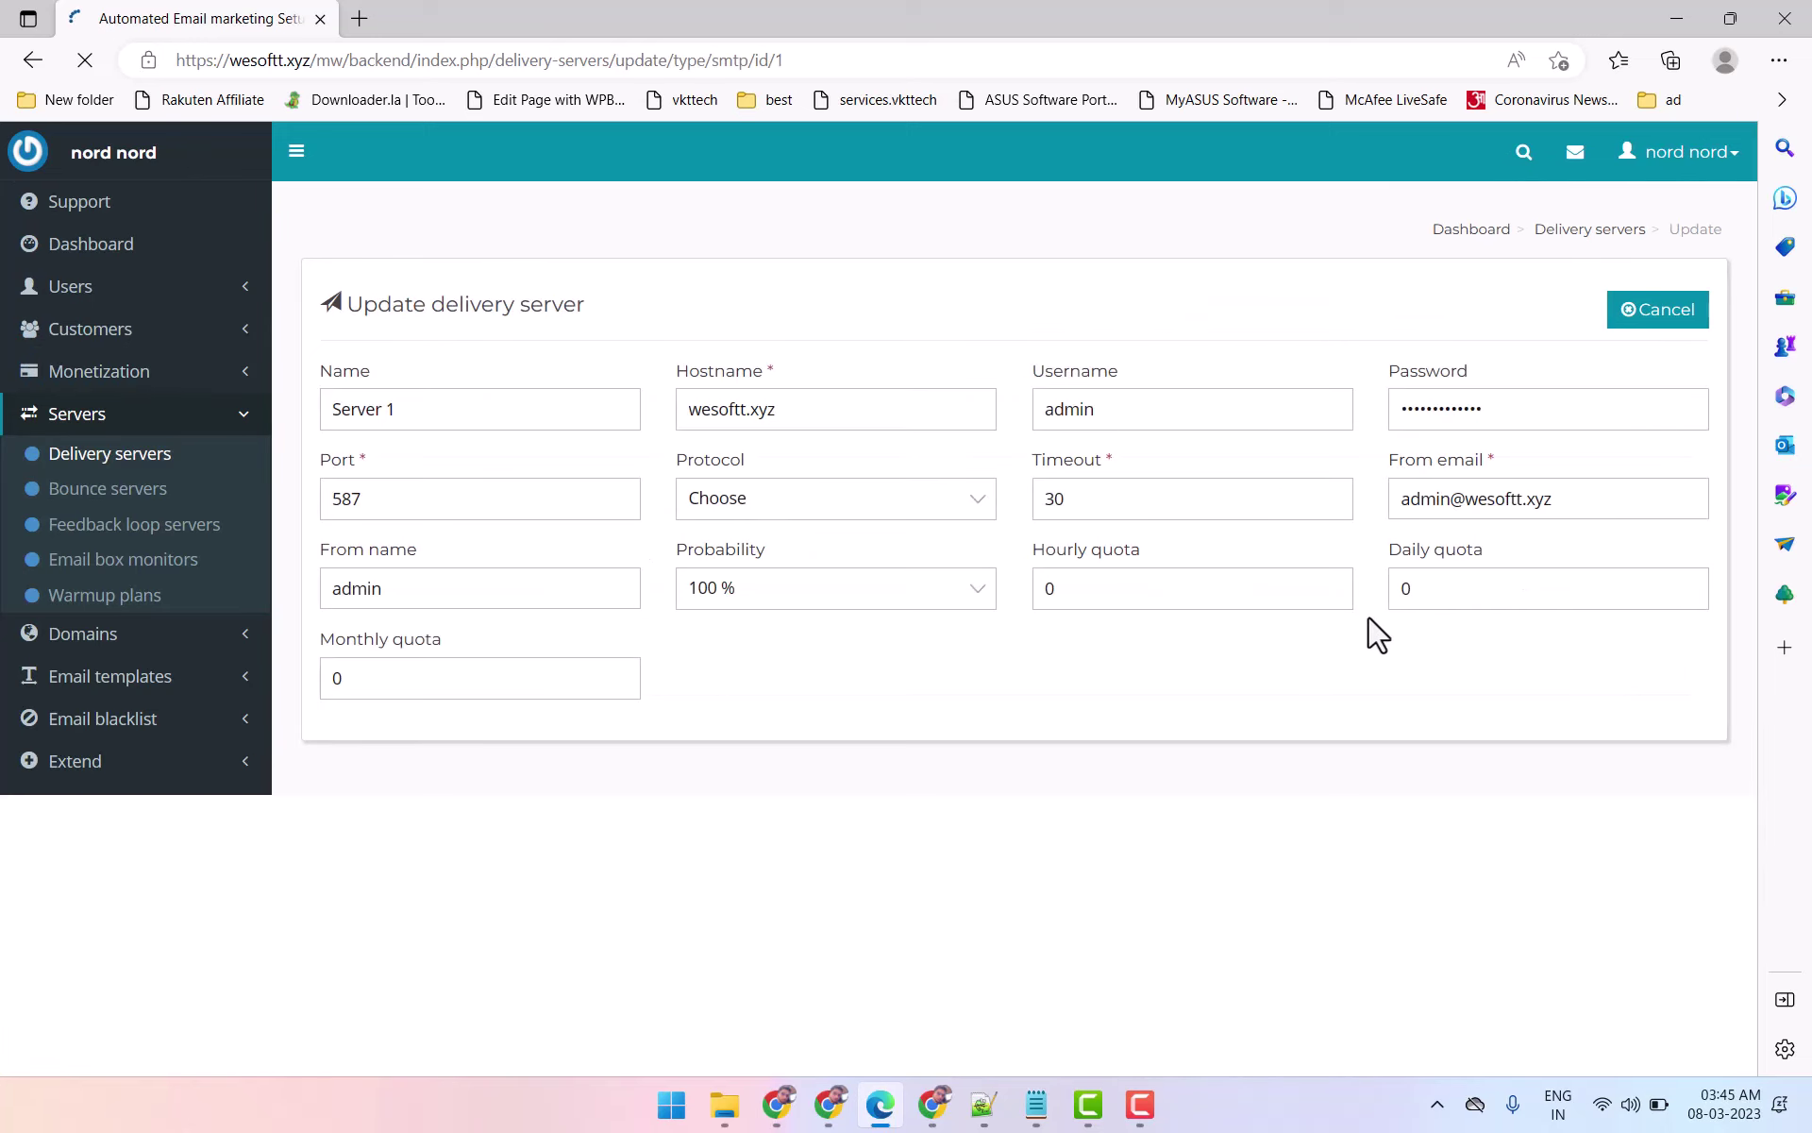
pyautogui.scroll(-7, 1374, 615)
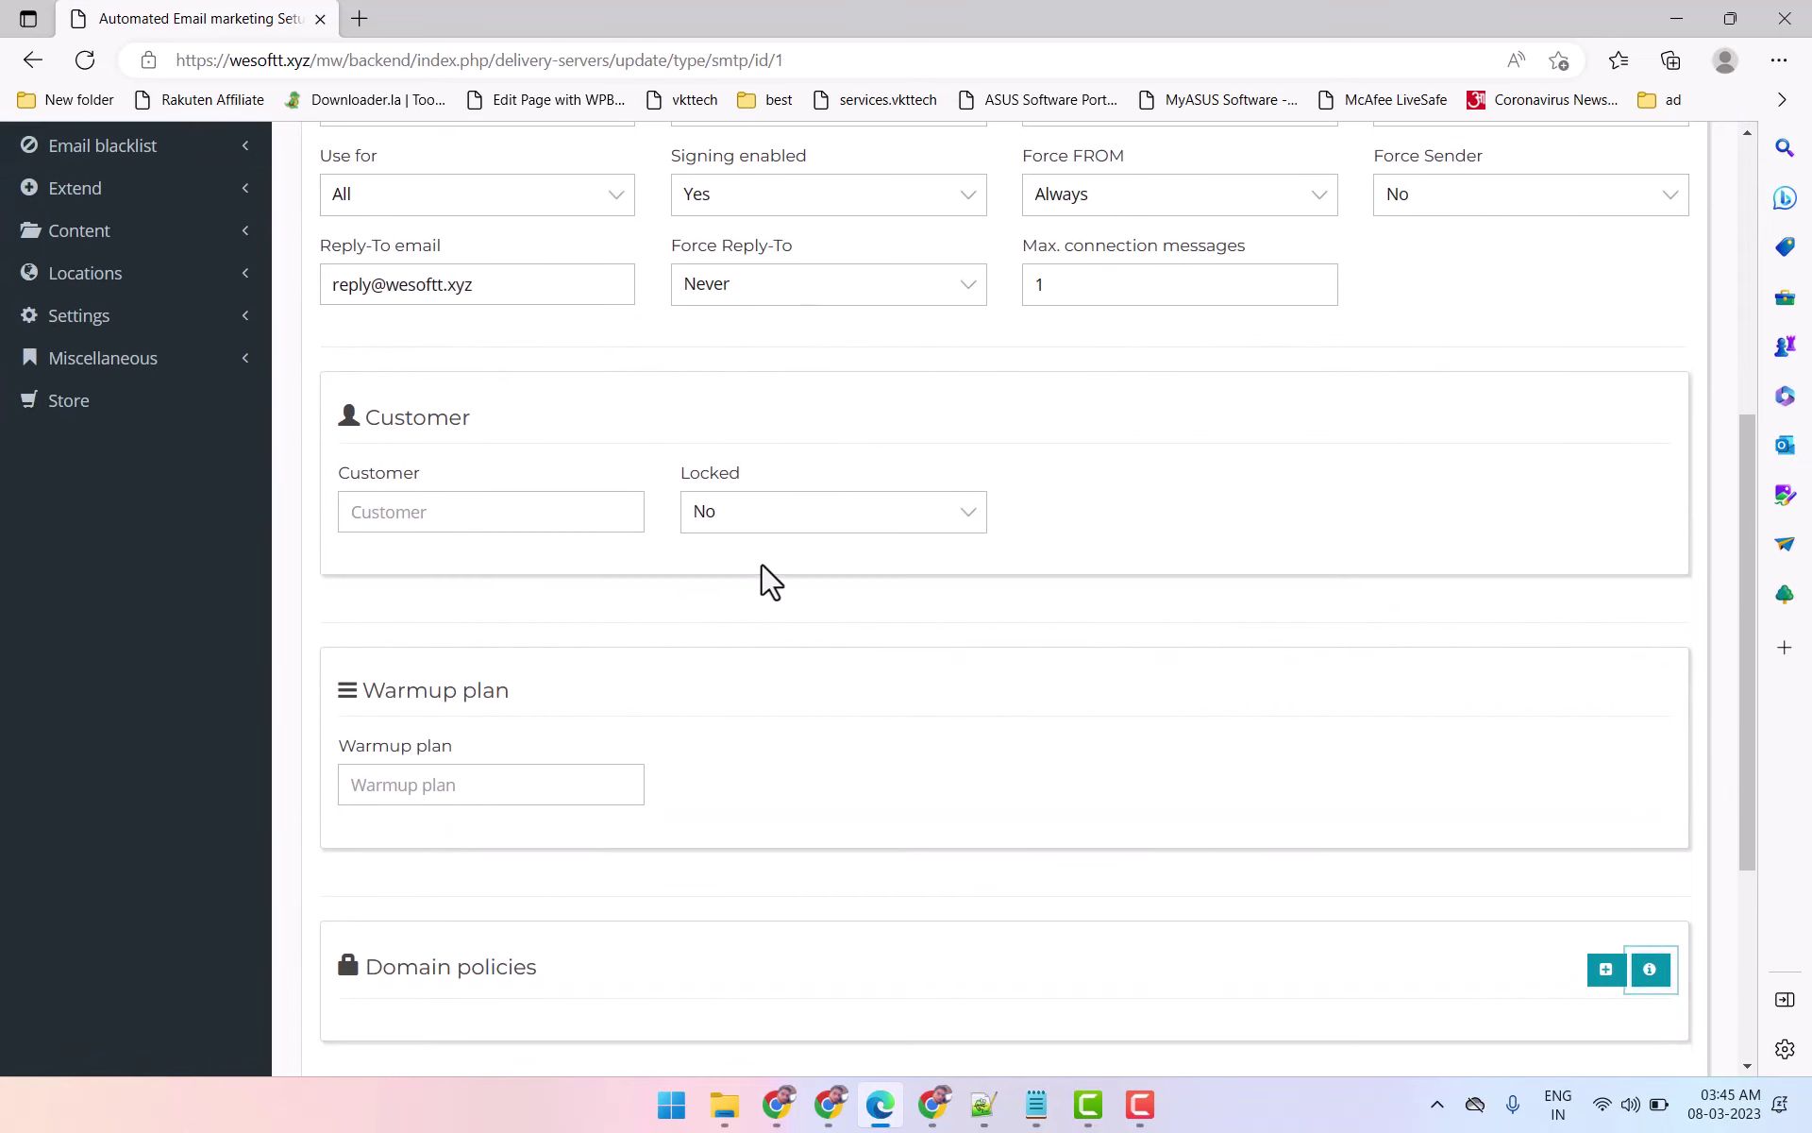
pyautogui.moveTo(357, 692); pyautogui.dragTo(619, 704)
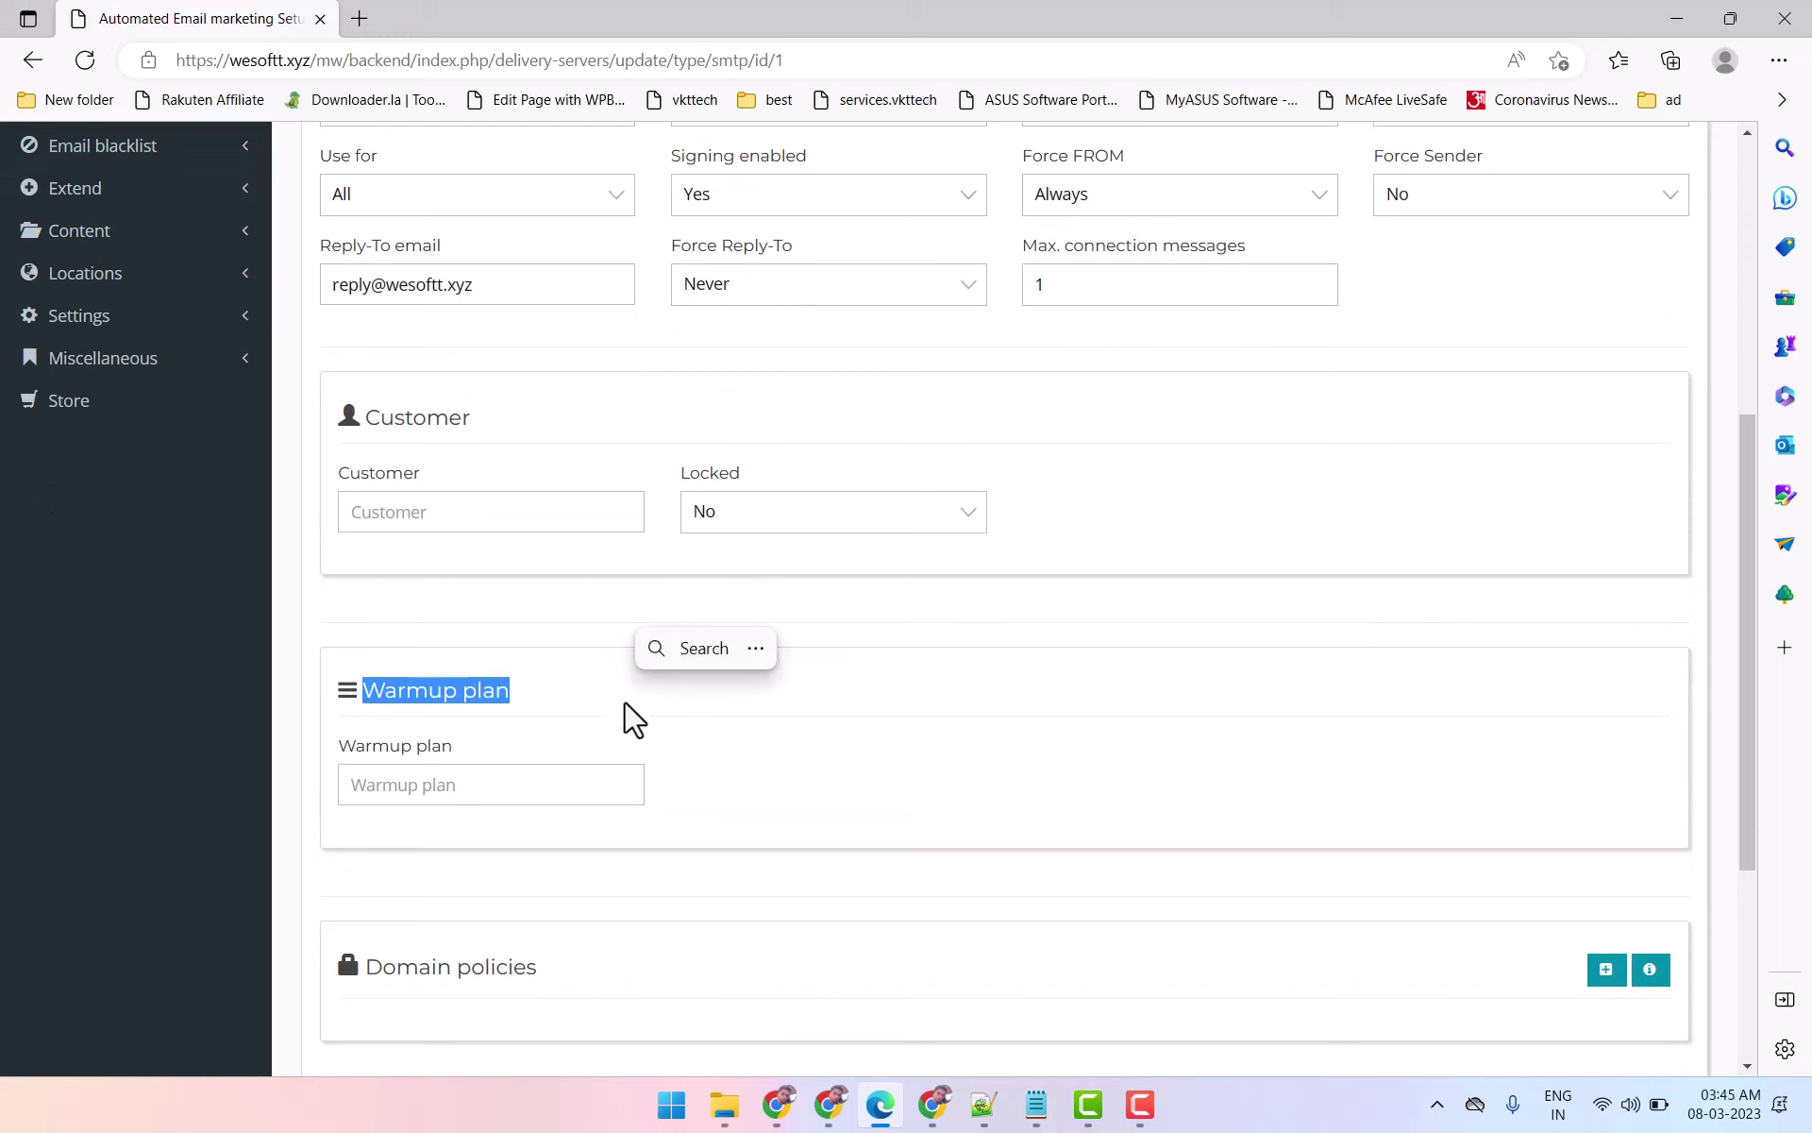
pyautogui.click(479, 789)
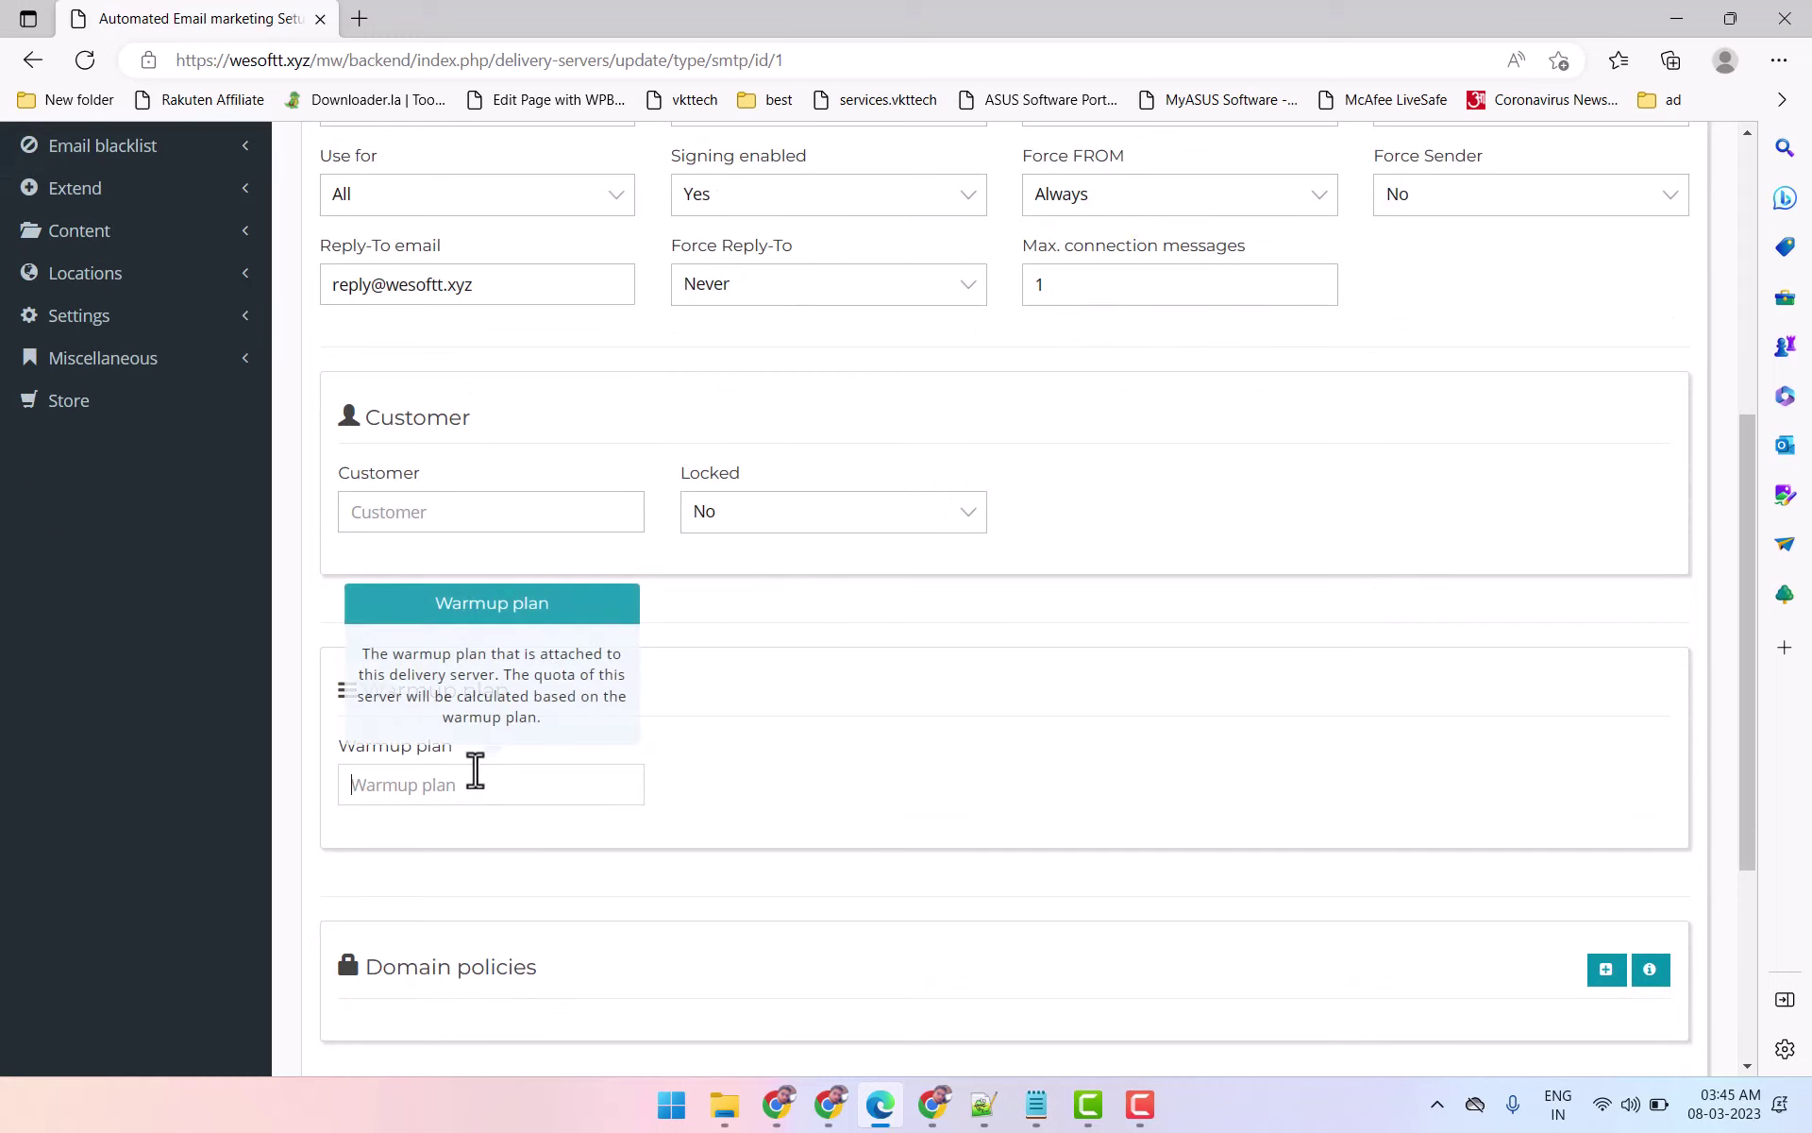
# Step: Look up the plan's name in the warmup plans list in a new browser tab, and return to the delivery server form
pyautogui.scroll(5, 81, 478)
pyautogui.middleClick(108, 458)
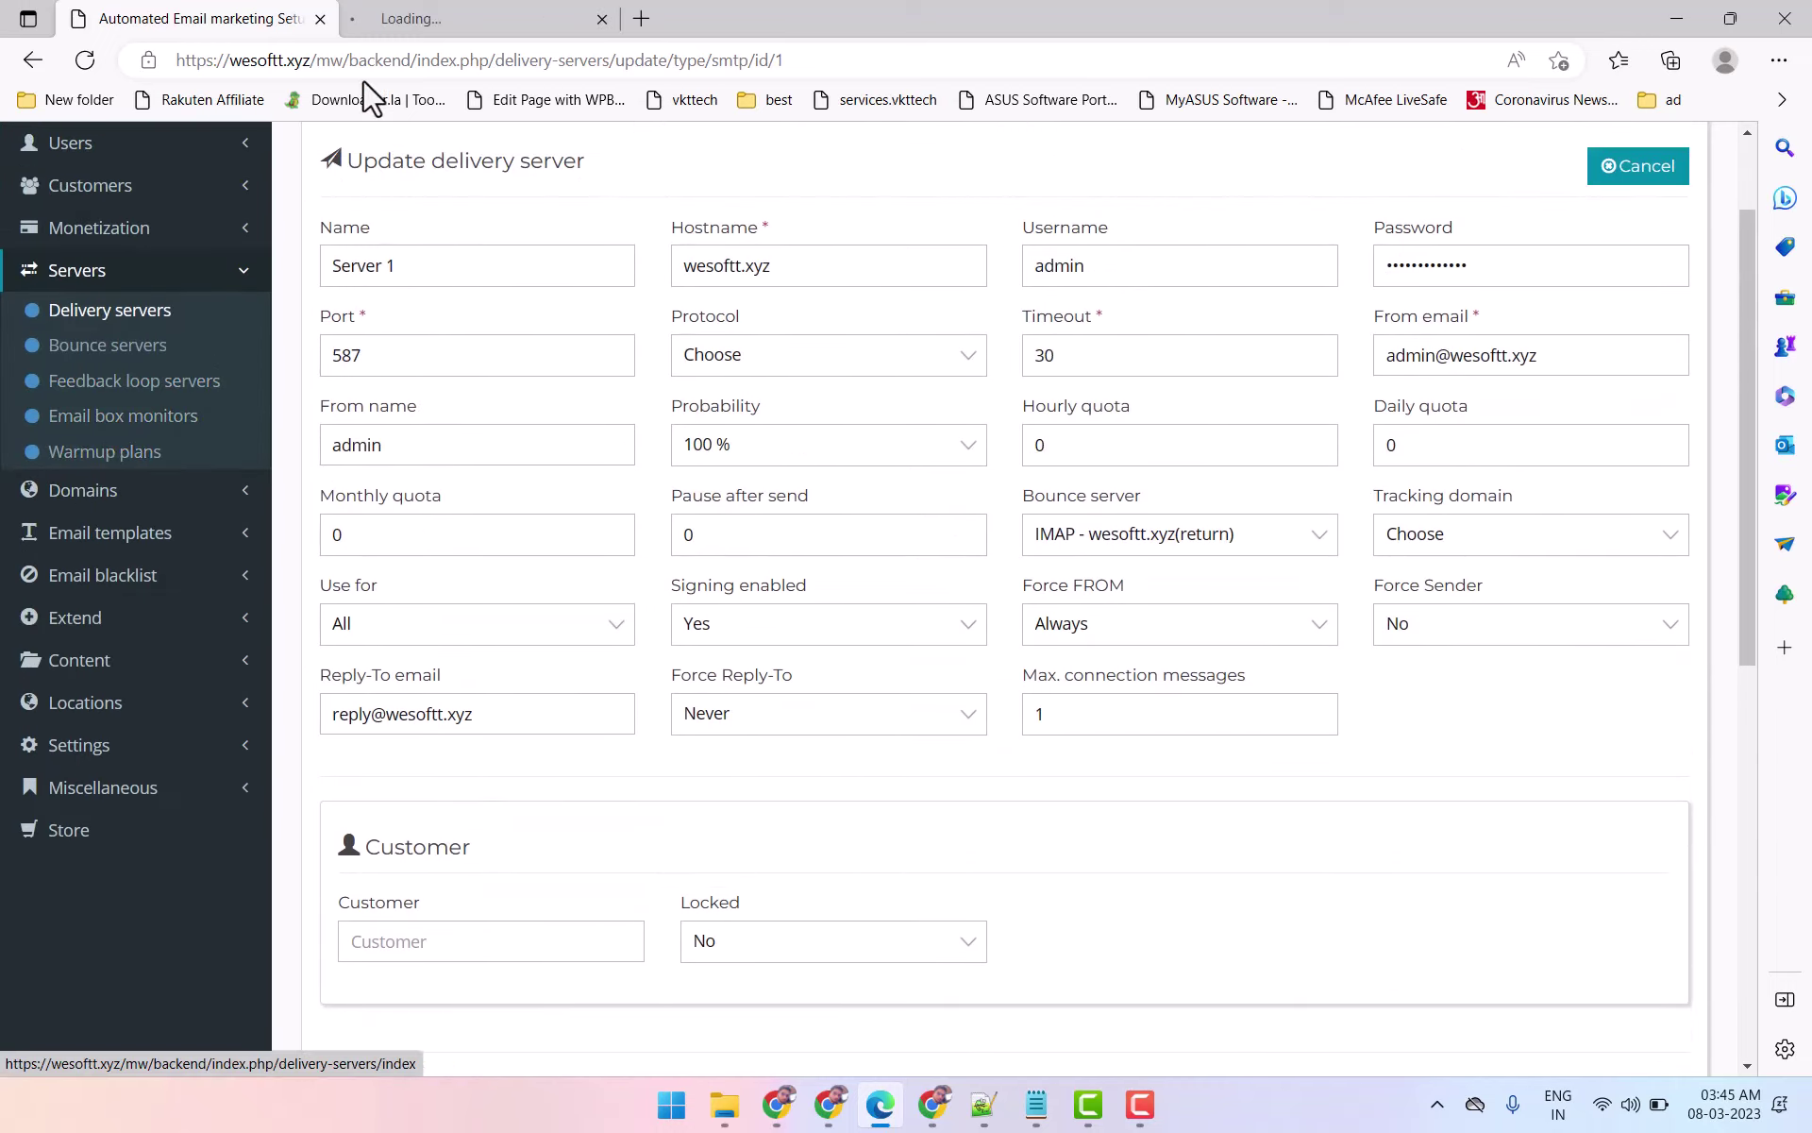
pyautogui.click(420, 19)
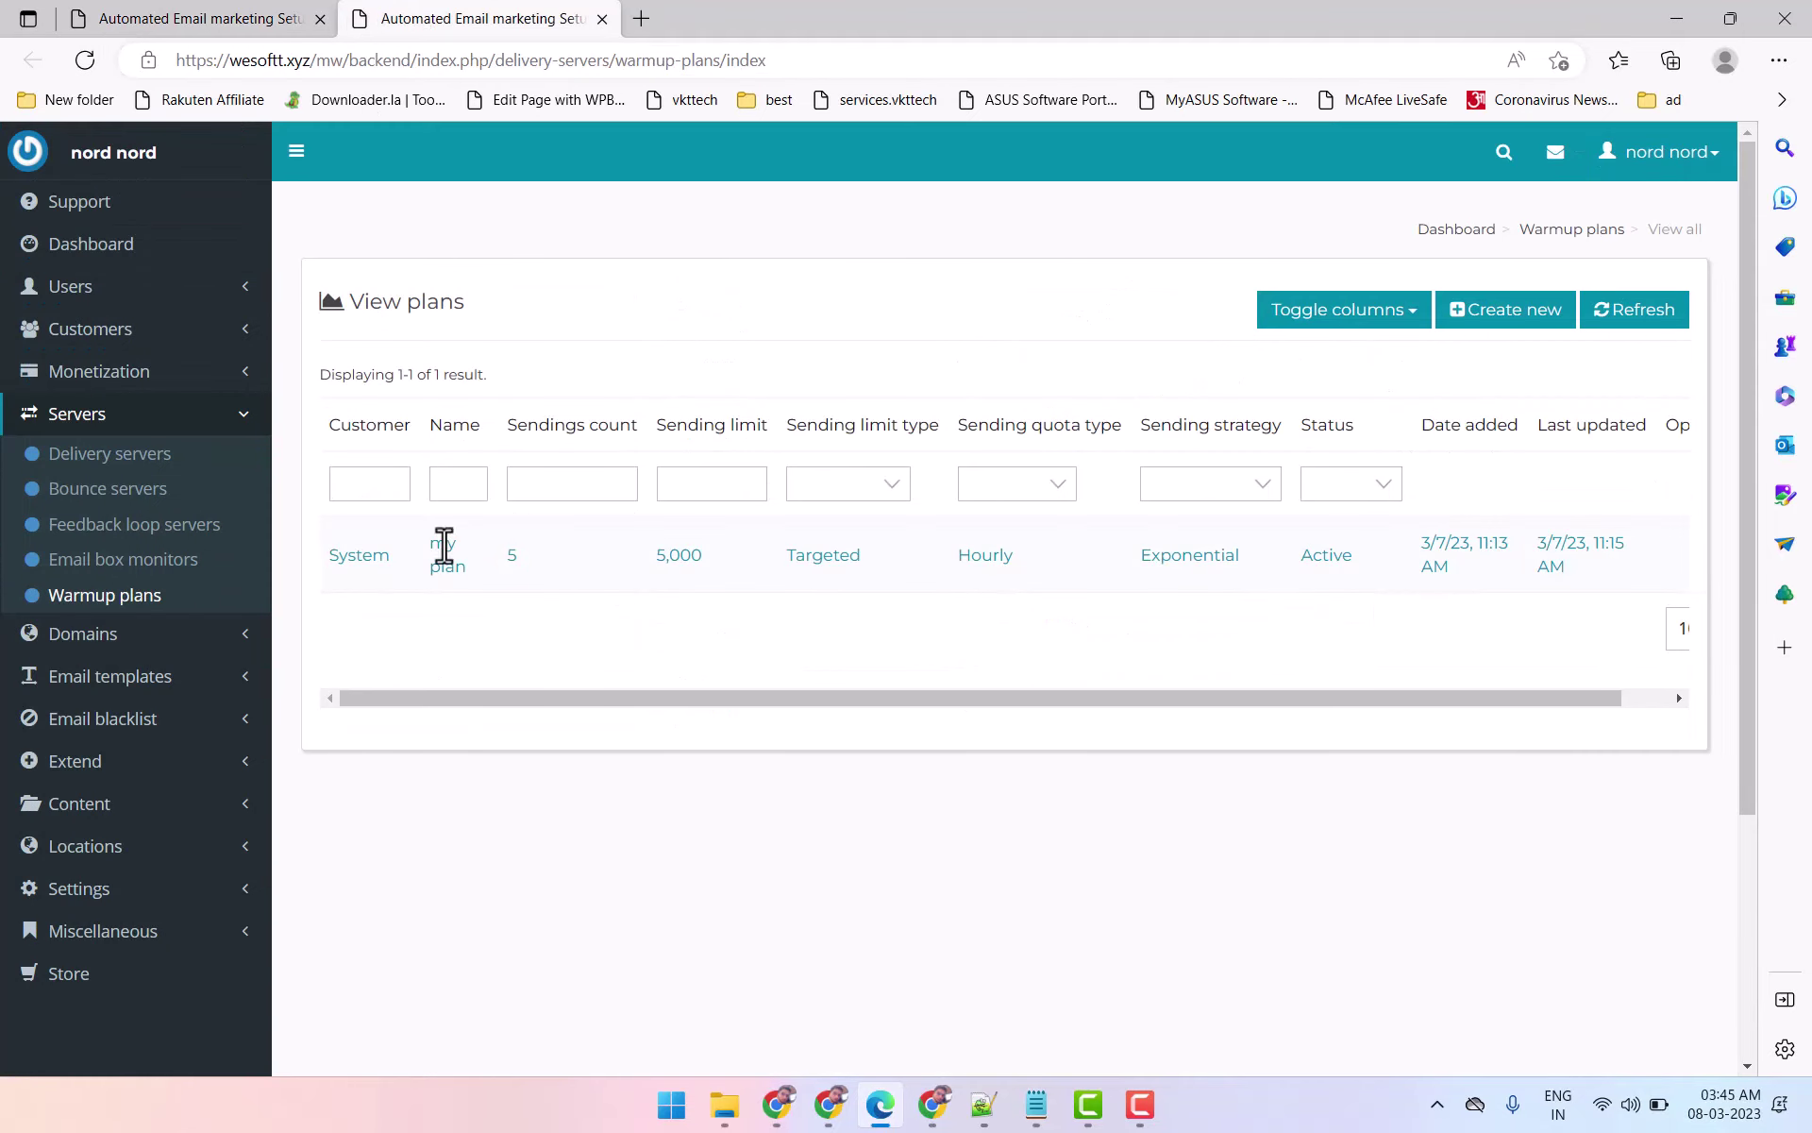
pyautogui.moveTo(419, 542); pyautogui.dragTo(470, 578)
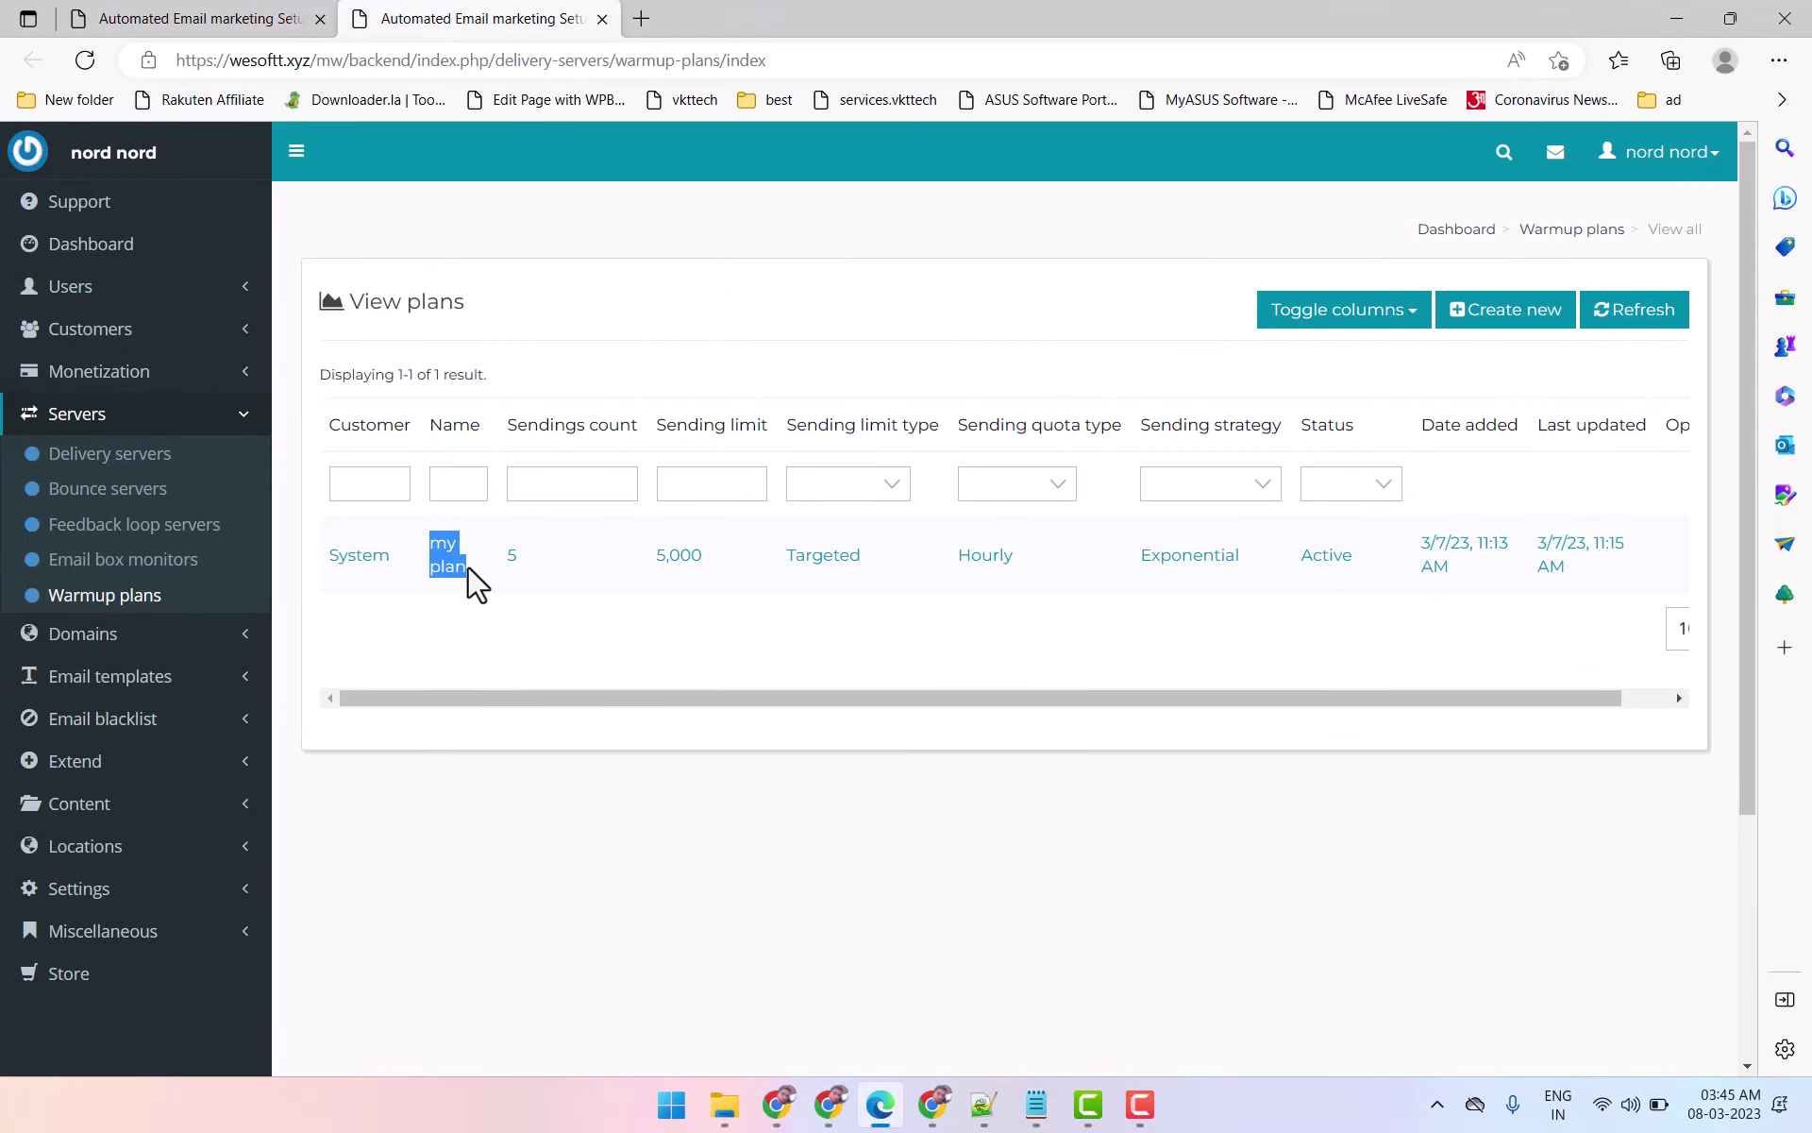
pyautogui.click(243, 17)
# Step: Assign the warmup plan my plan (System) to the delivery server
pyautogui.scroll(-8, 506, 819)
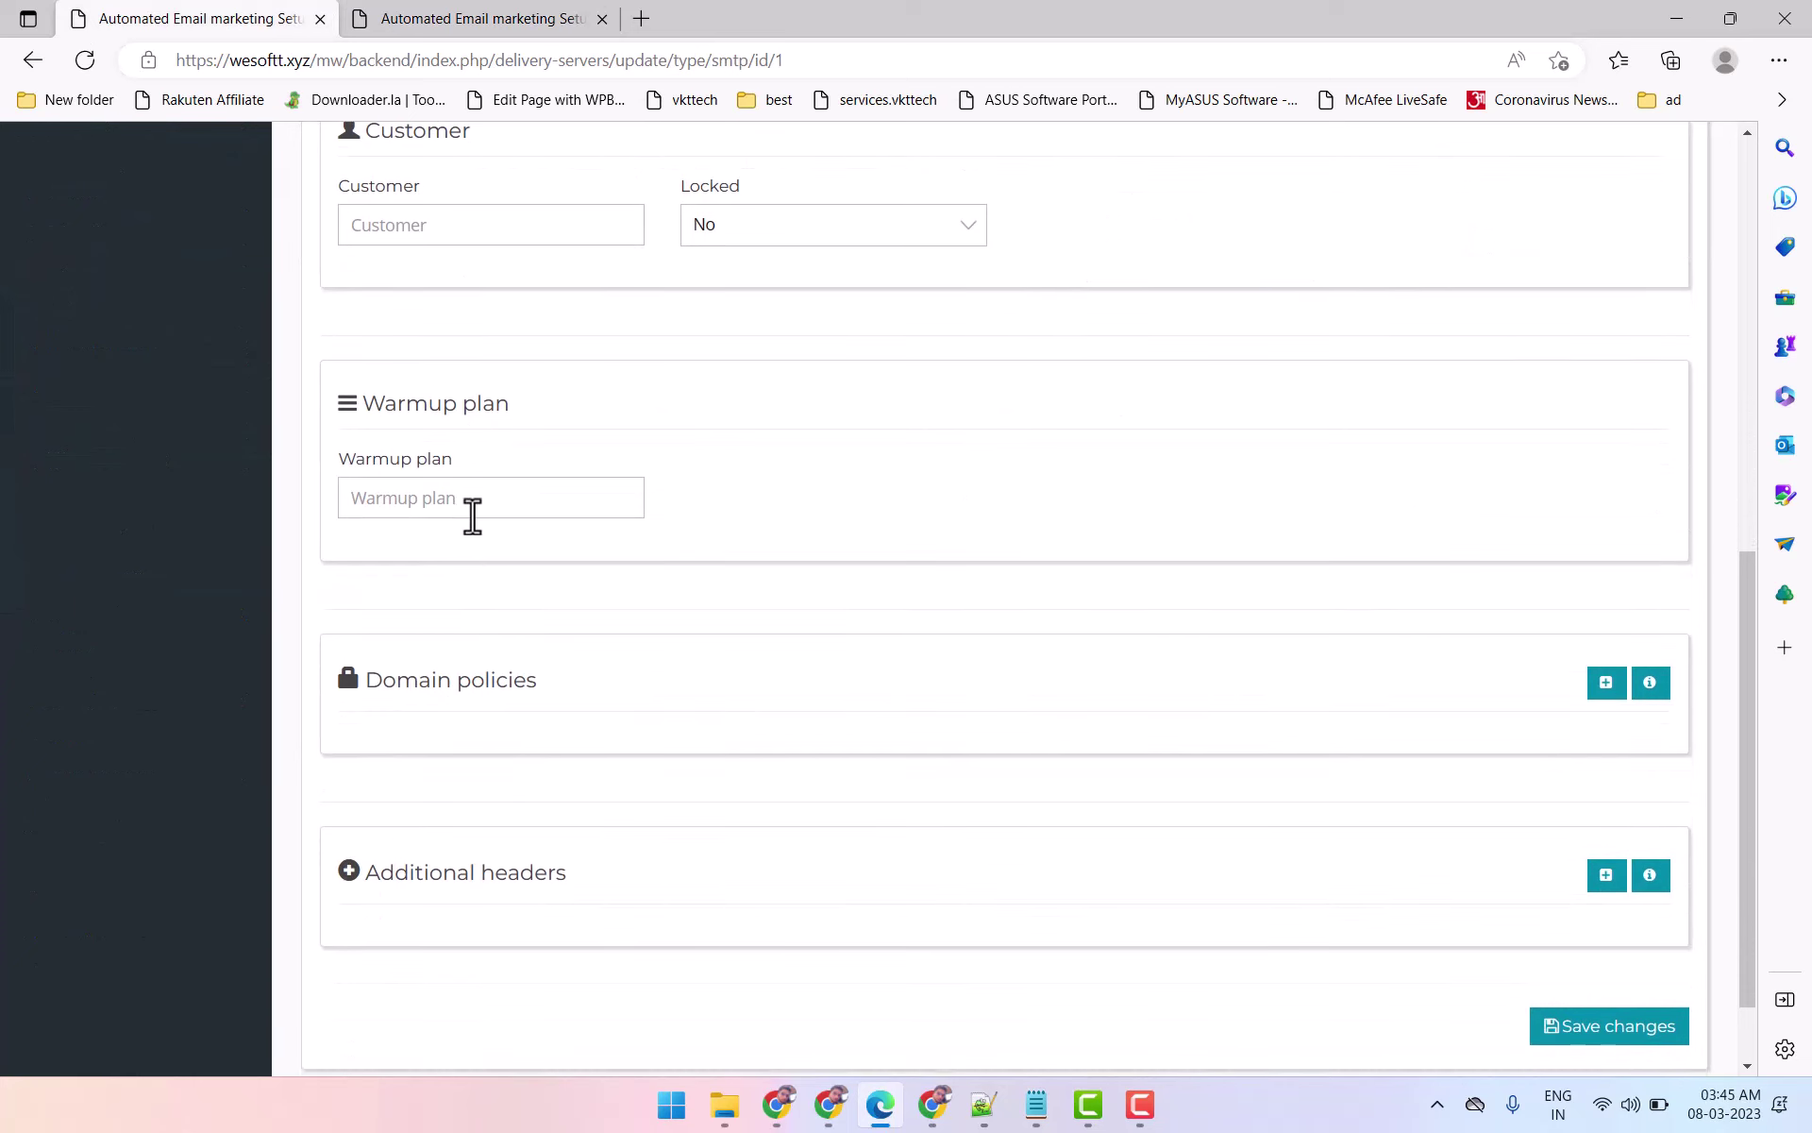
pyautogui.click(471, 515)
pyautogui.write('my plan (System')
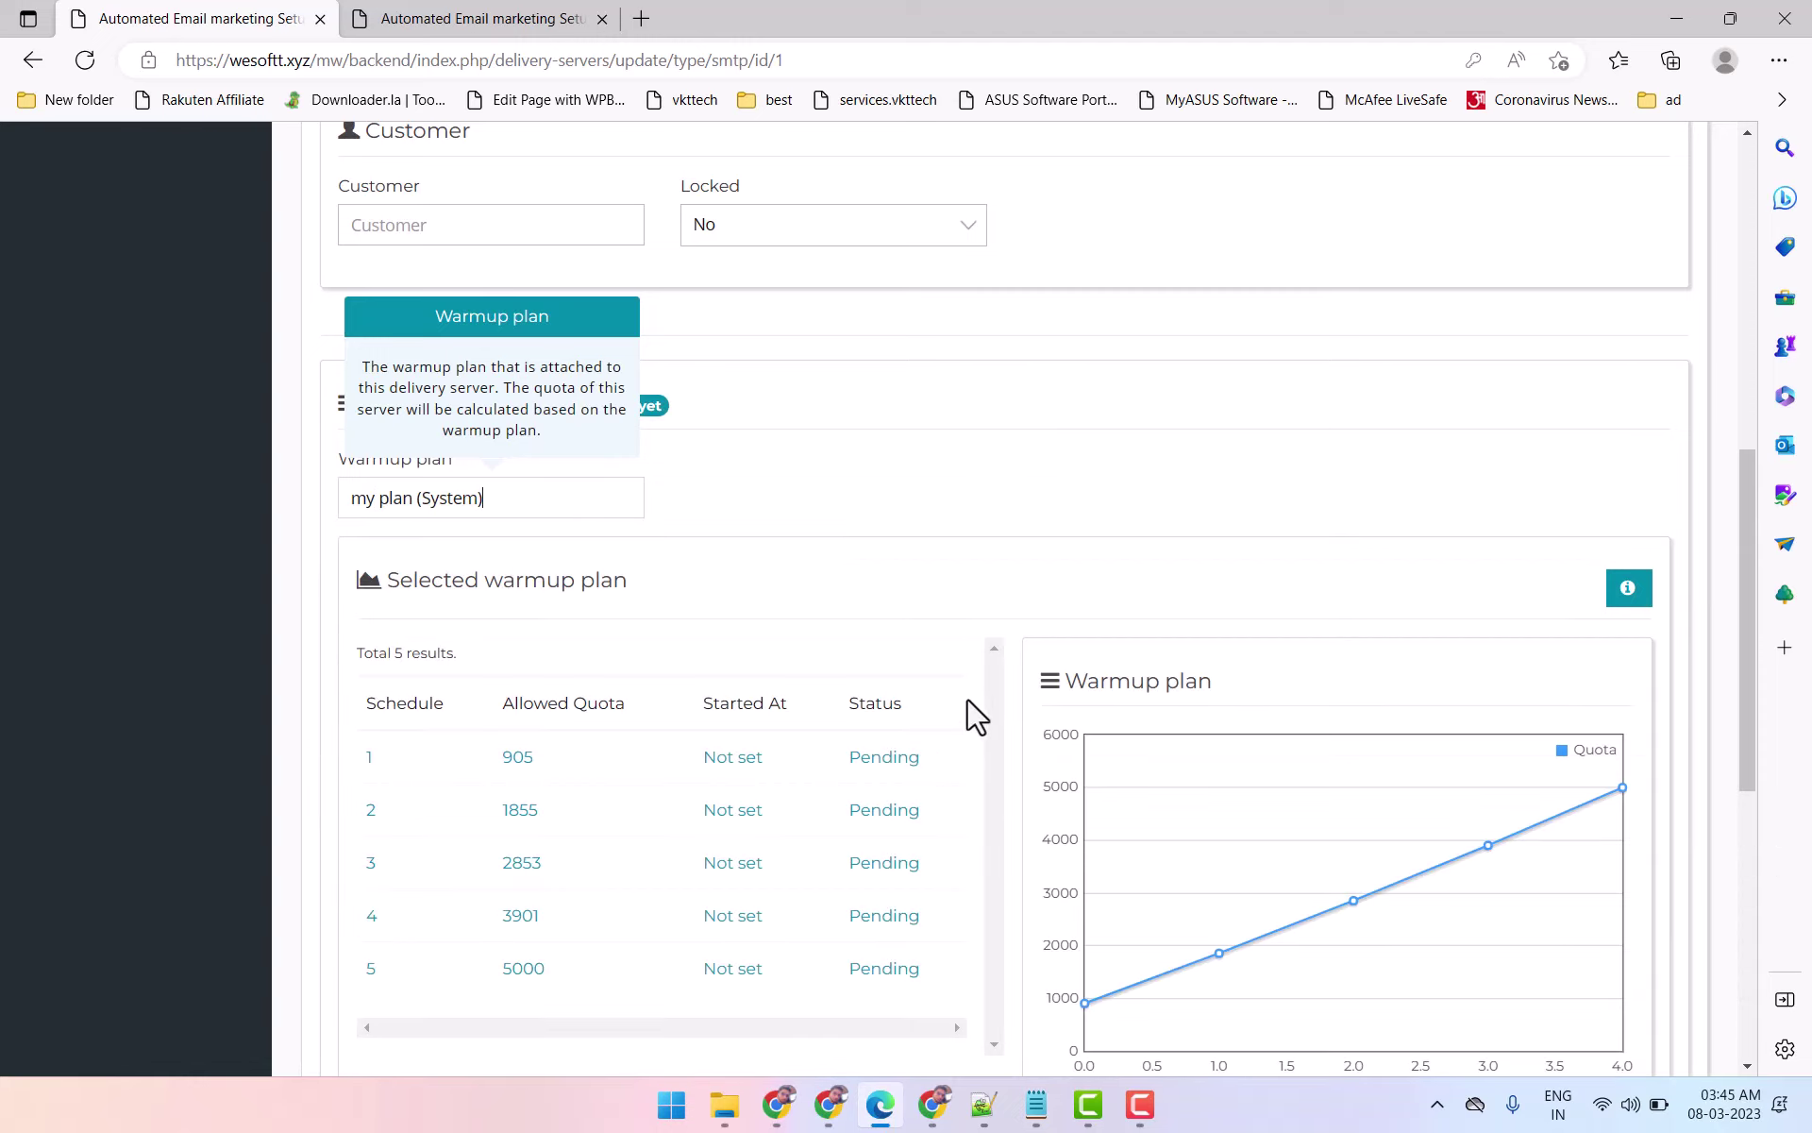
# Step: Review the selected warmup plan's allowed quotas, statuses and chart, along with the server's hourly, daily and monthly quota fields
pyautogui.scroll(-5, 1003, 683)
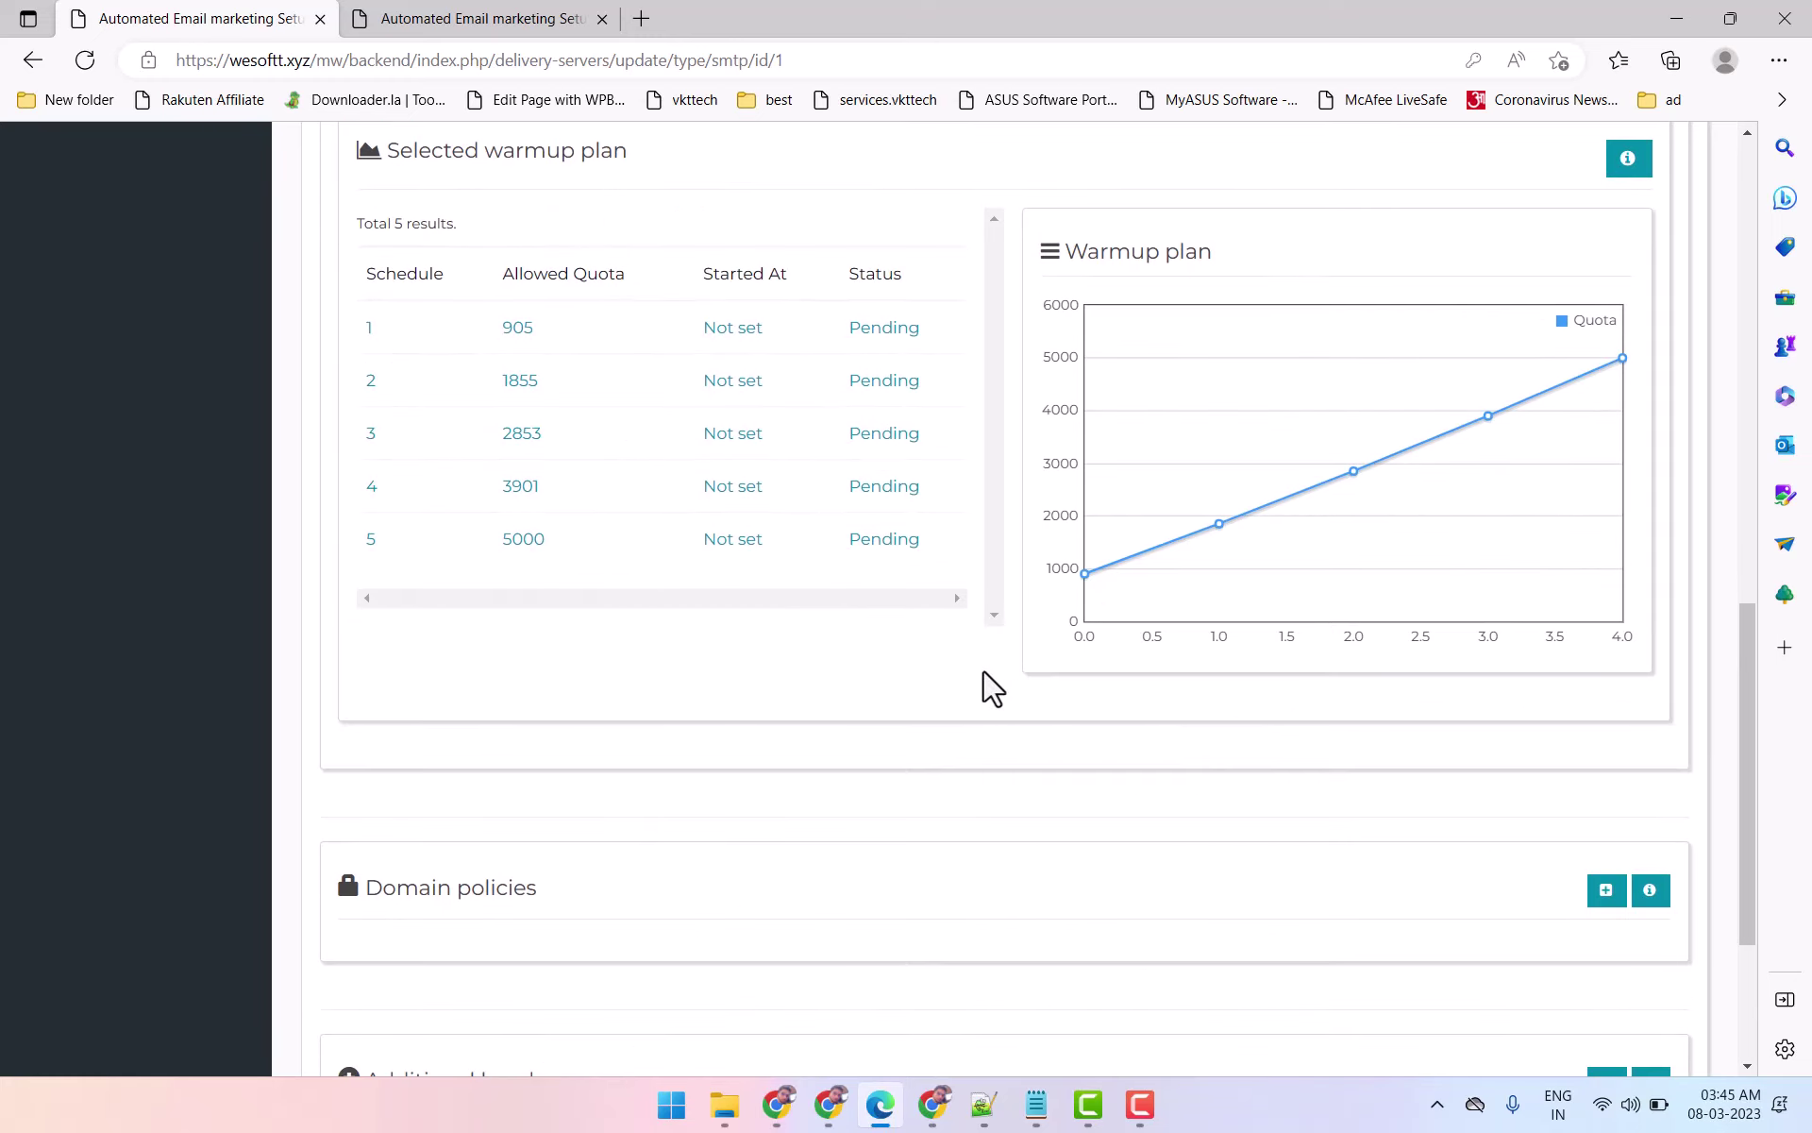
pyautogui.scroll(5, 987, 688)
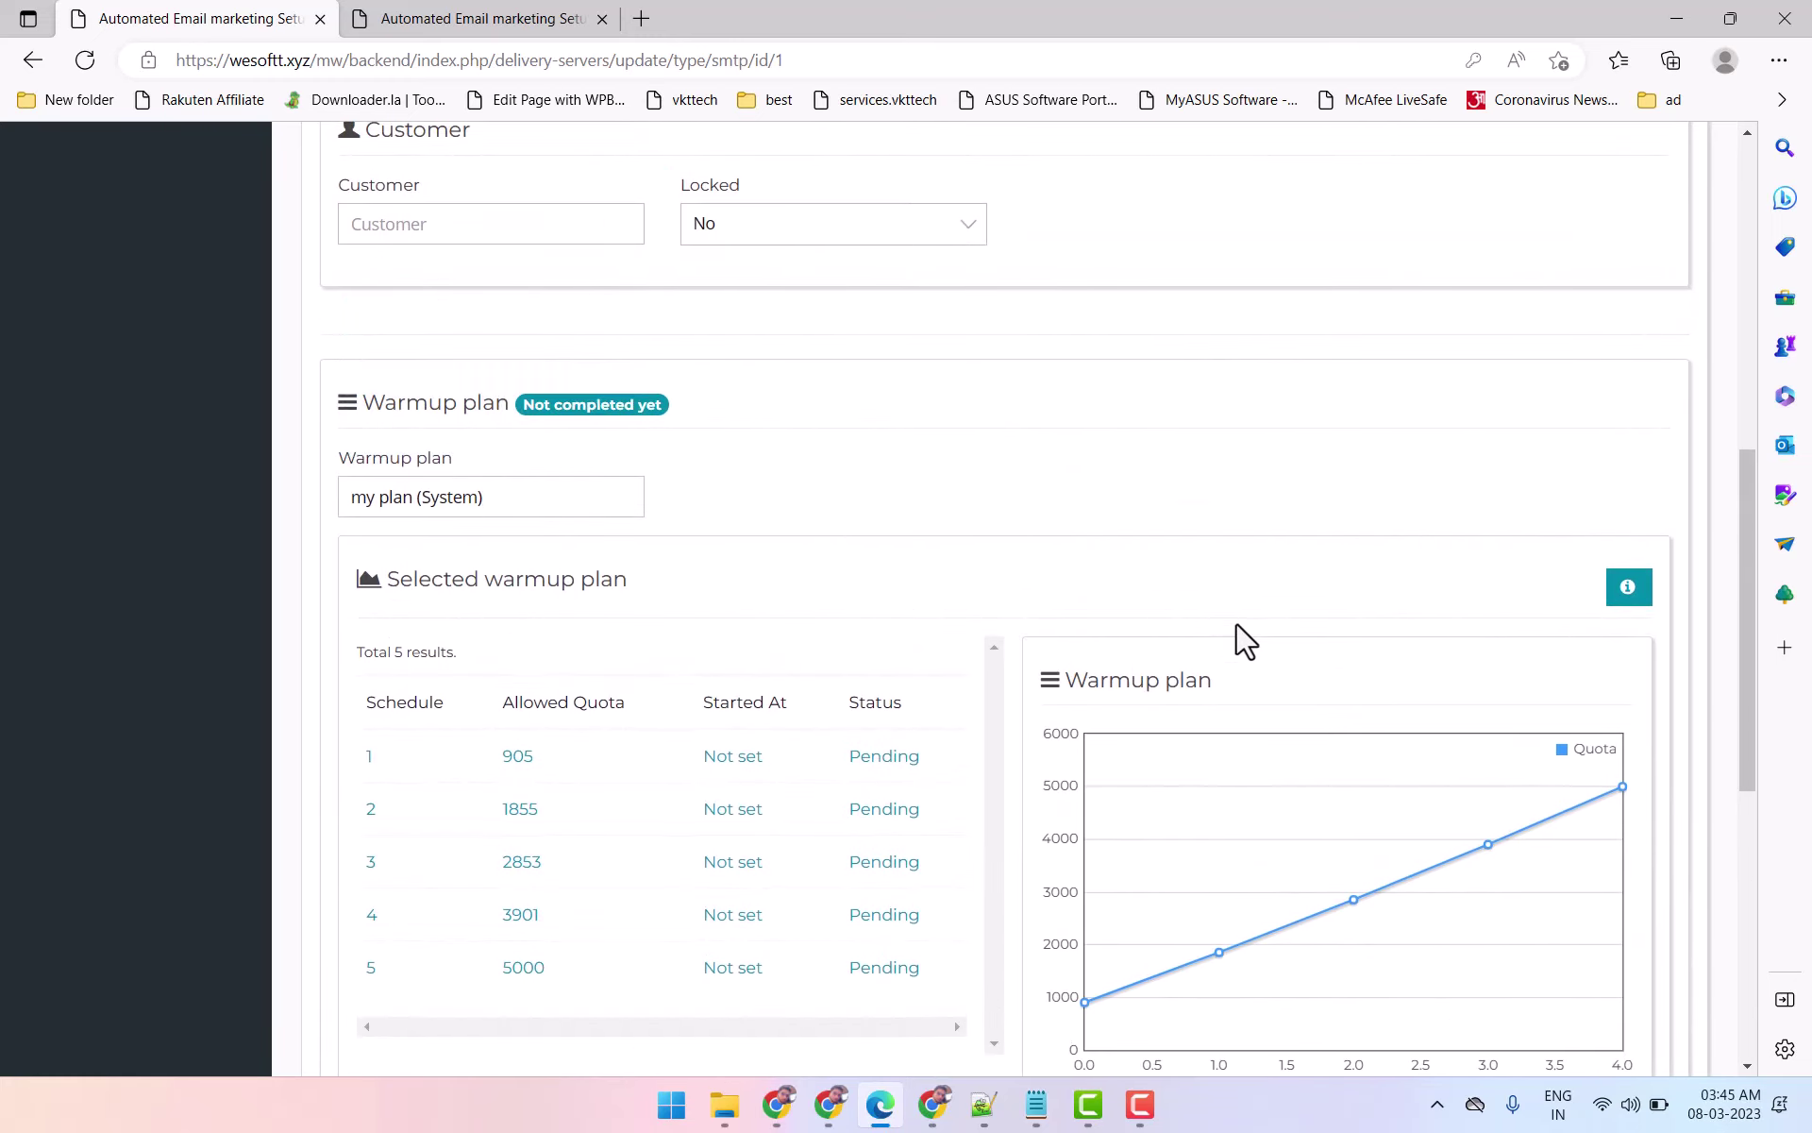
pyautogui.scroll(-9, 1238, 639)
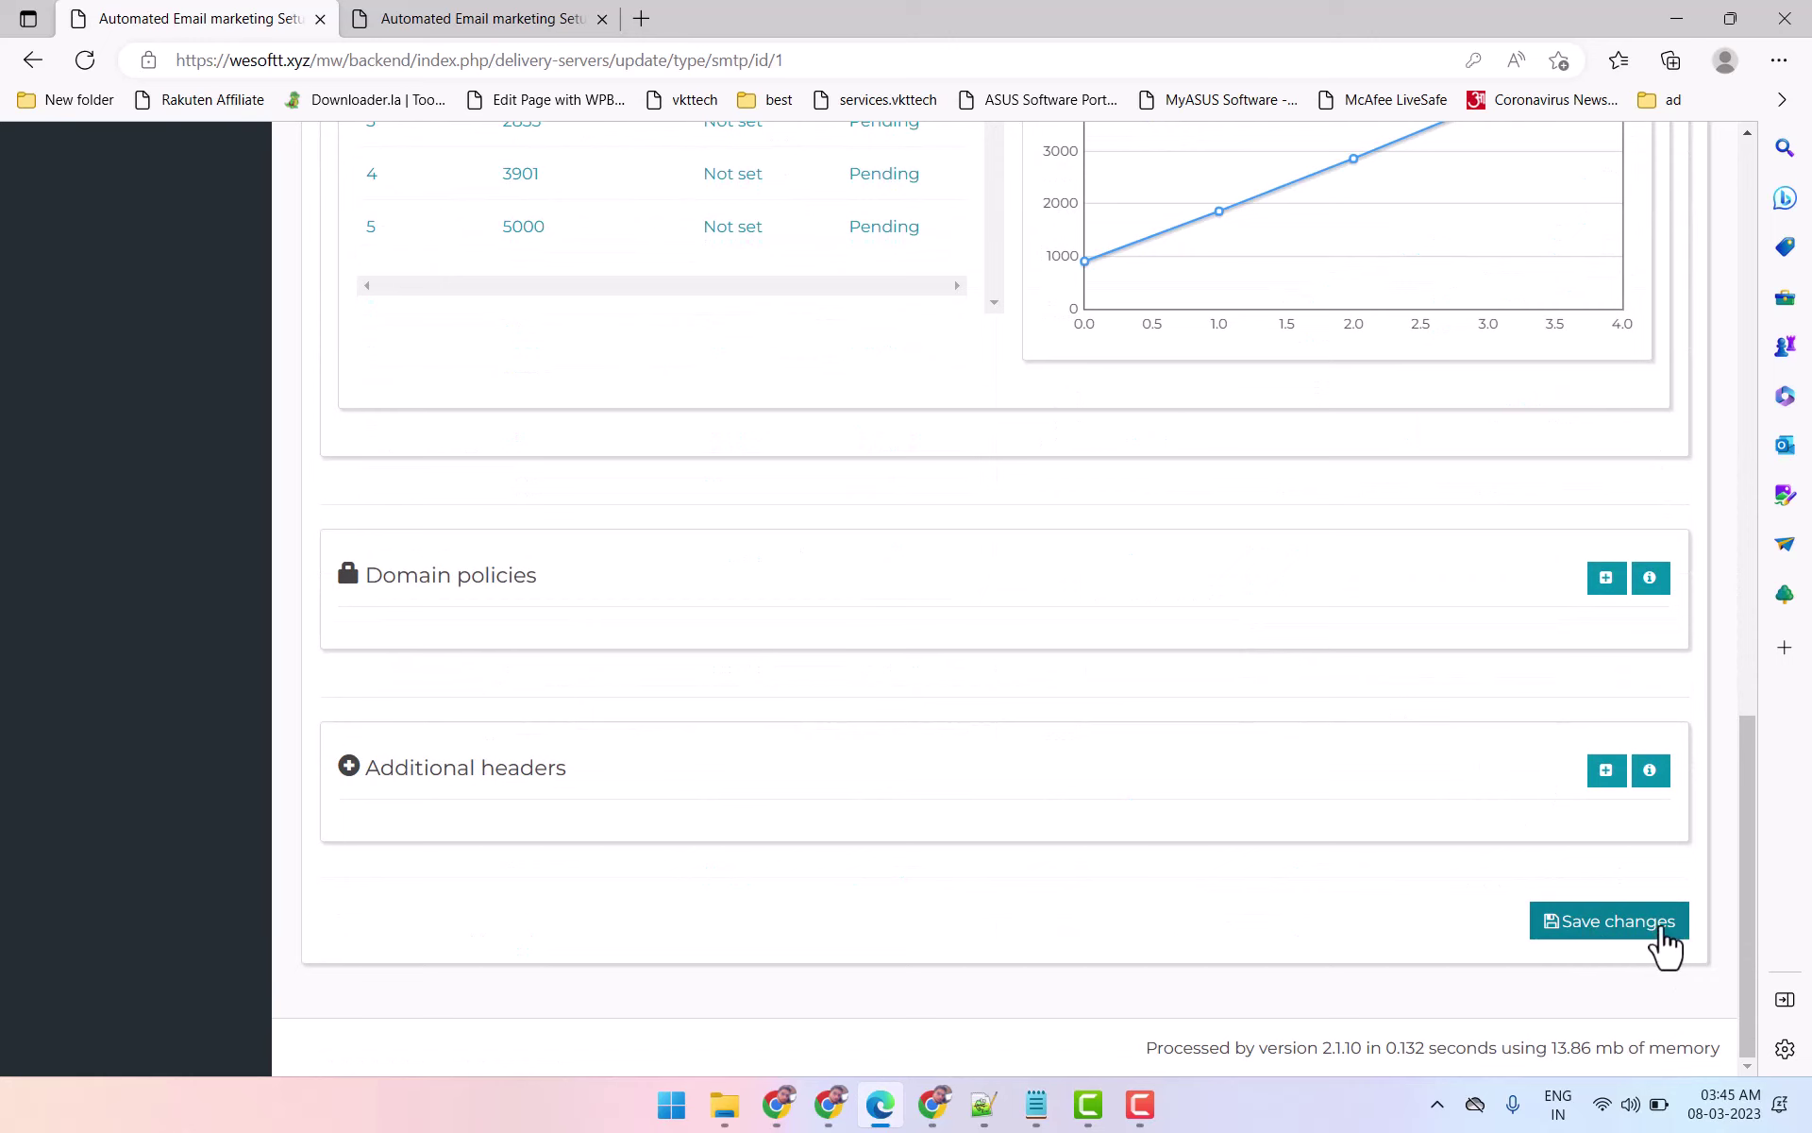
pyautogui.scroll(15, 1008, 751)
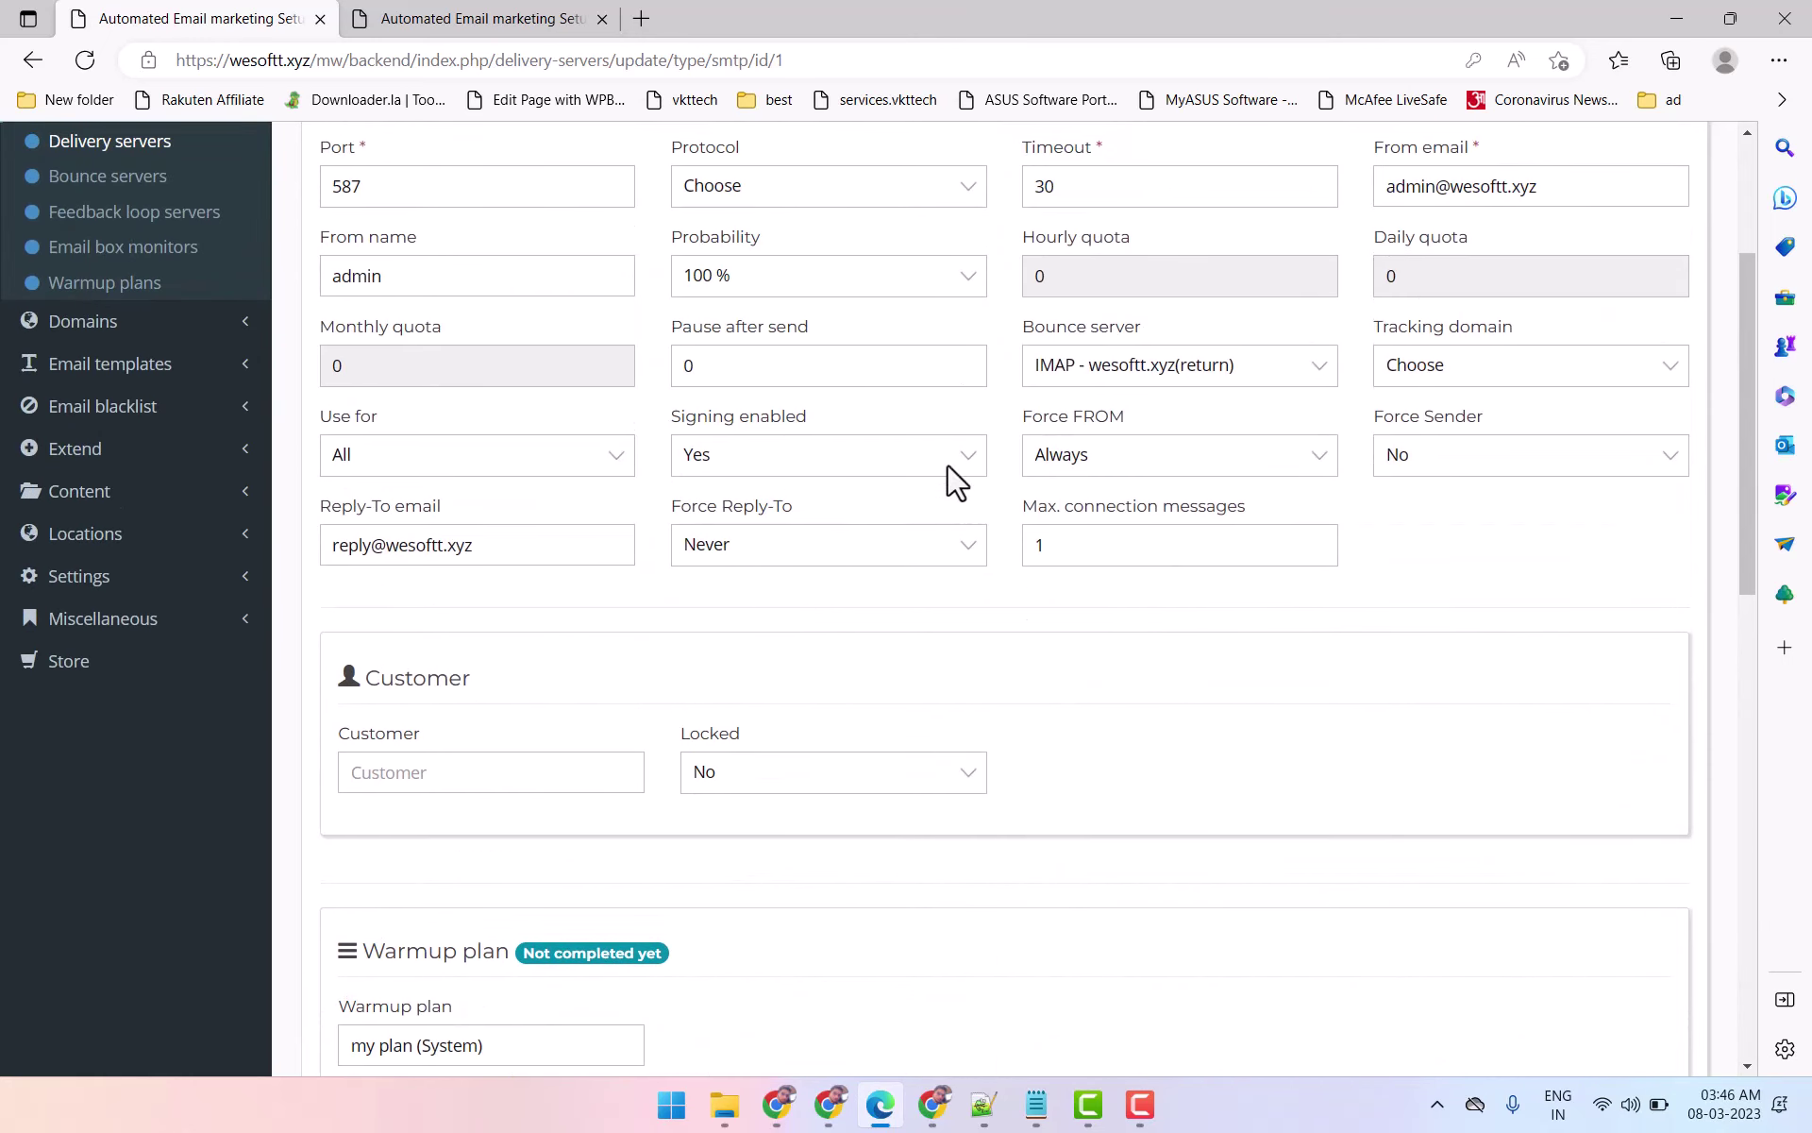
pyautogui.scroll(-10, 1004, 741)
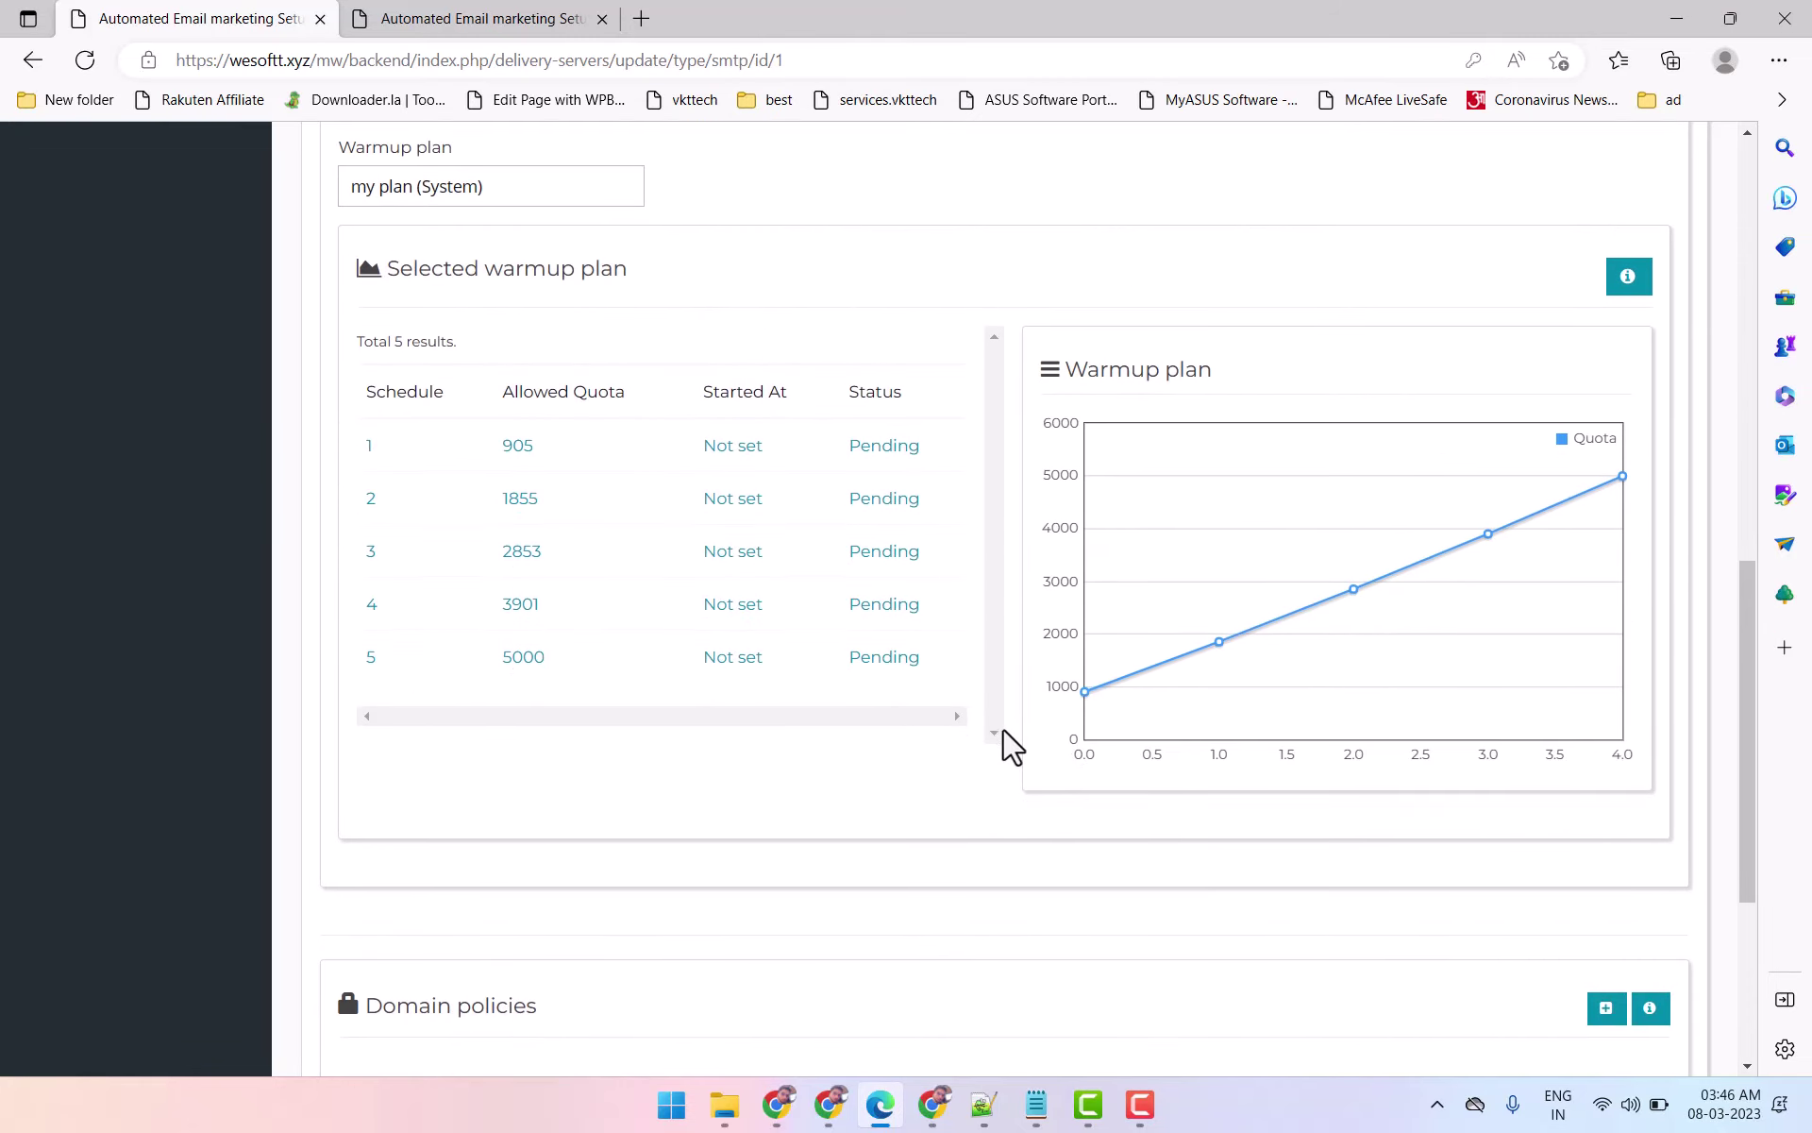
pyautogui.moveTo(402, 435); pyautogui.dragTo(951, 770)
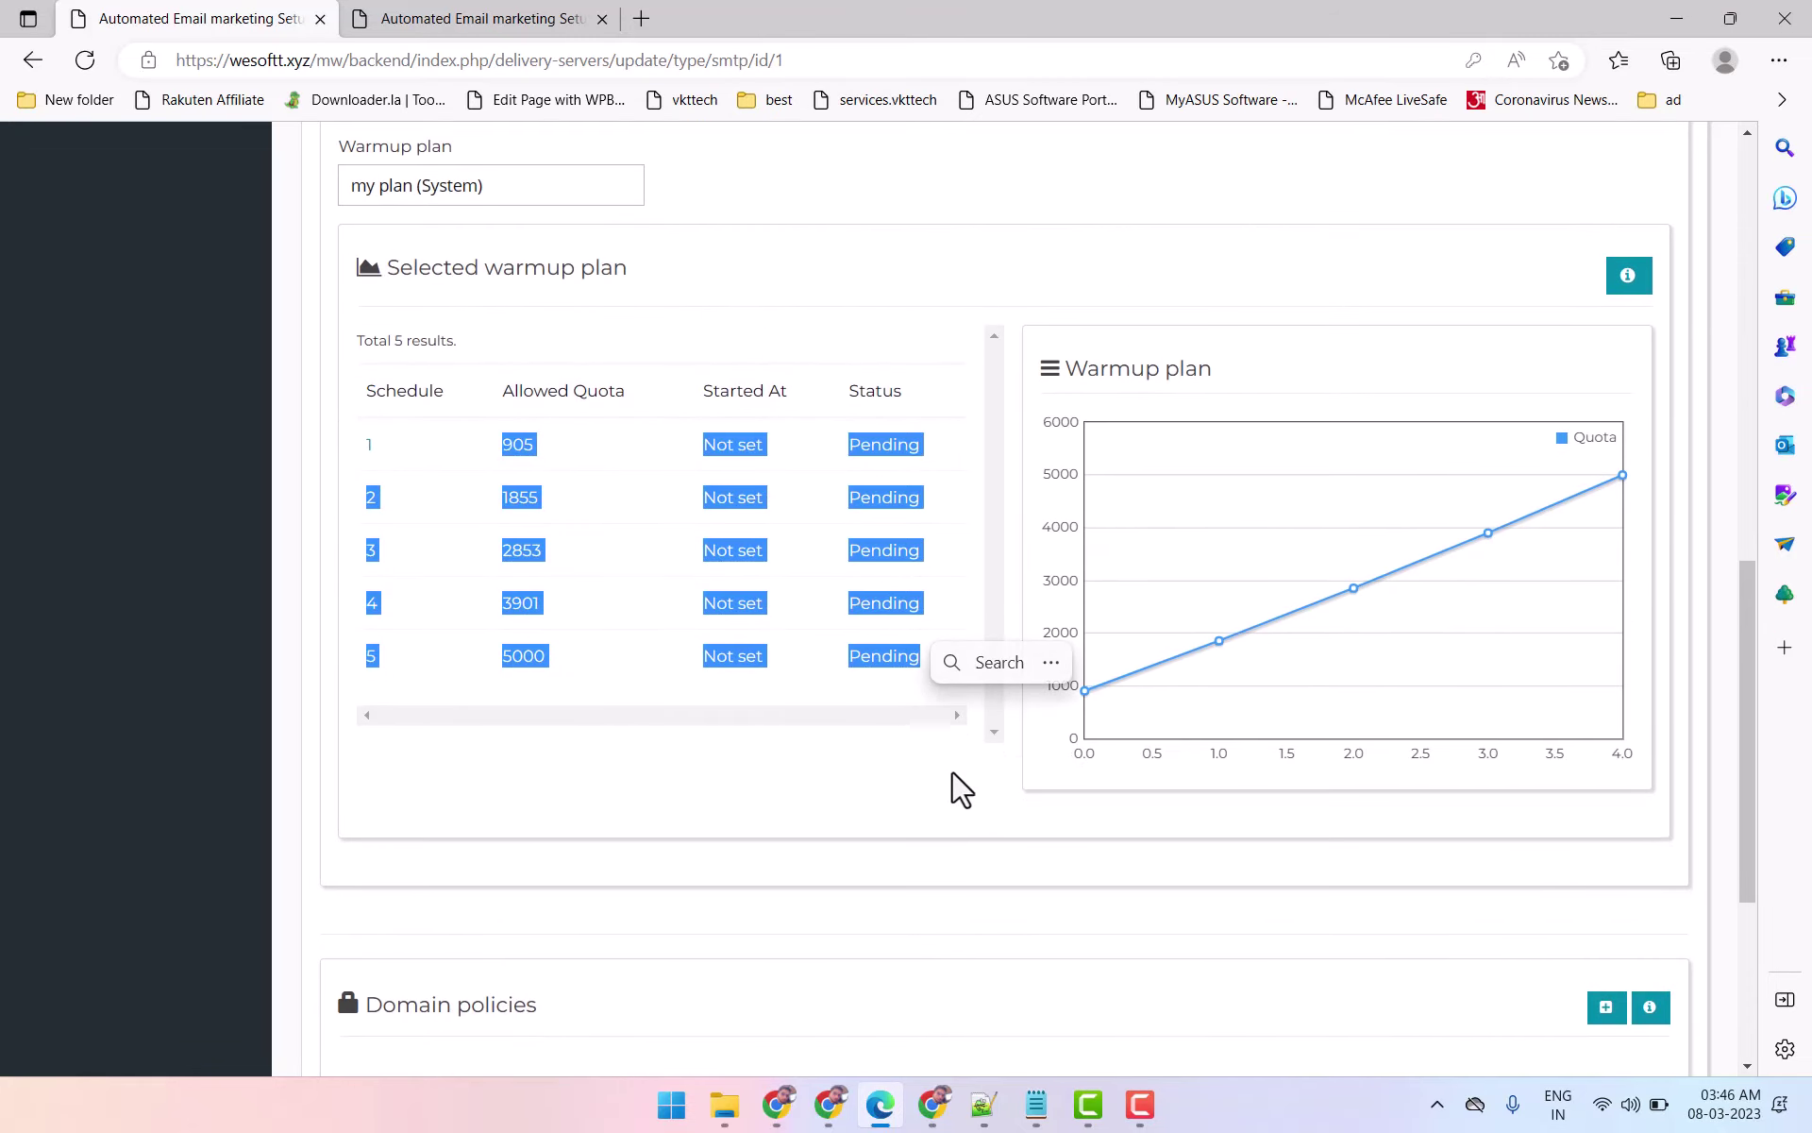
pyautogui.scroll(1, 948, 809)
pyautogui.scroll(12, 944, 722)
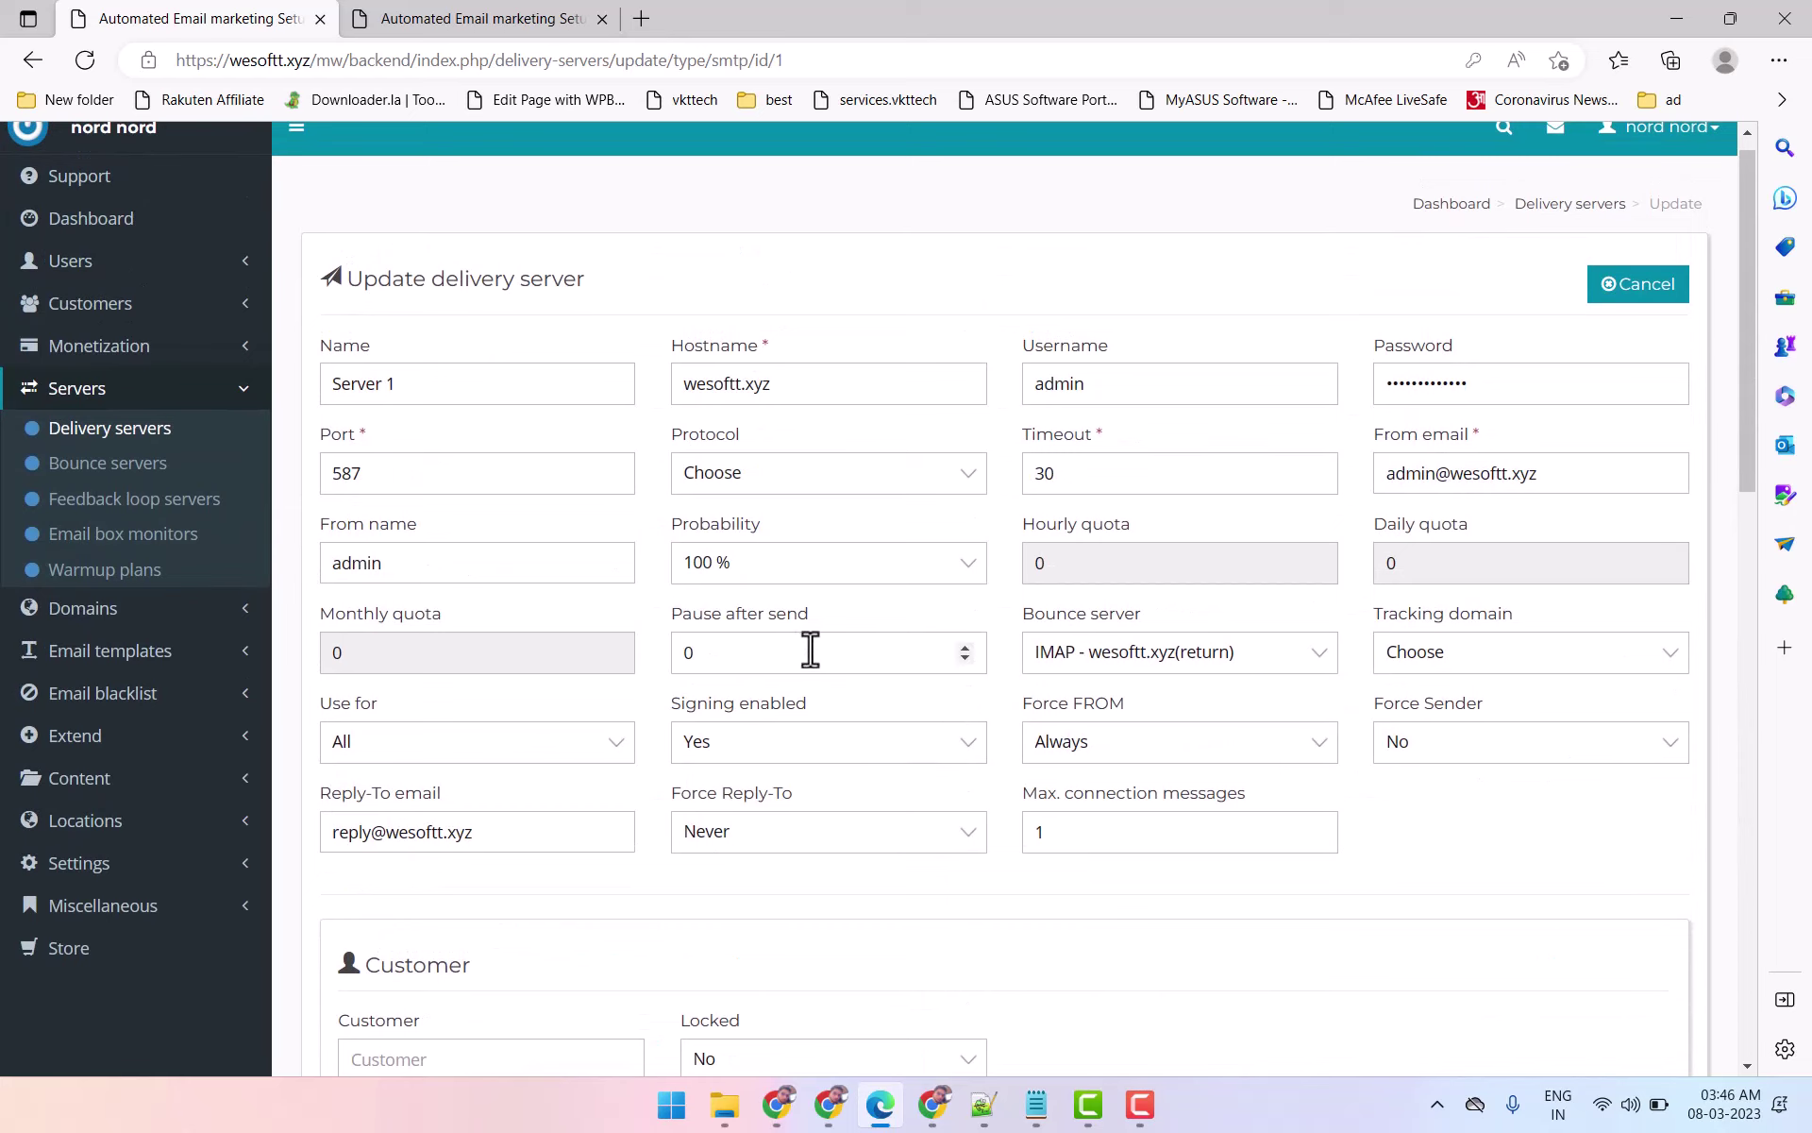
# Step: Examine the delivery server's Pause after send setting and its help text, and review the rest of the form
pyautogui.moveTo(660, 618); pyautogui.dragTo(887, 623)
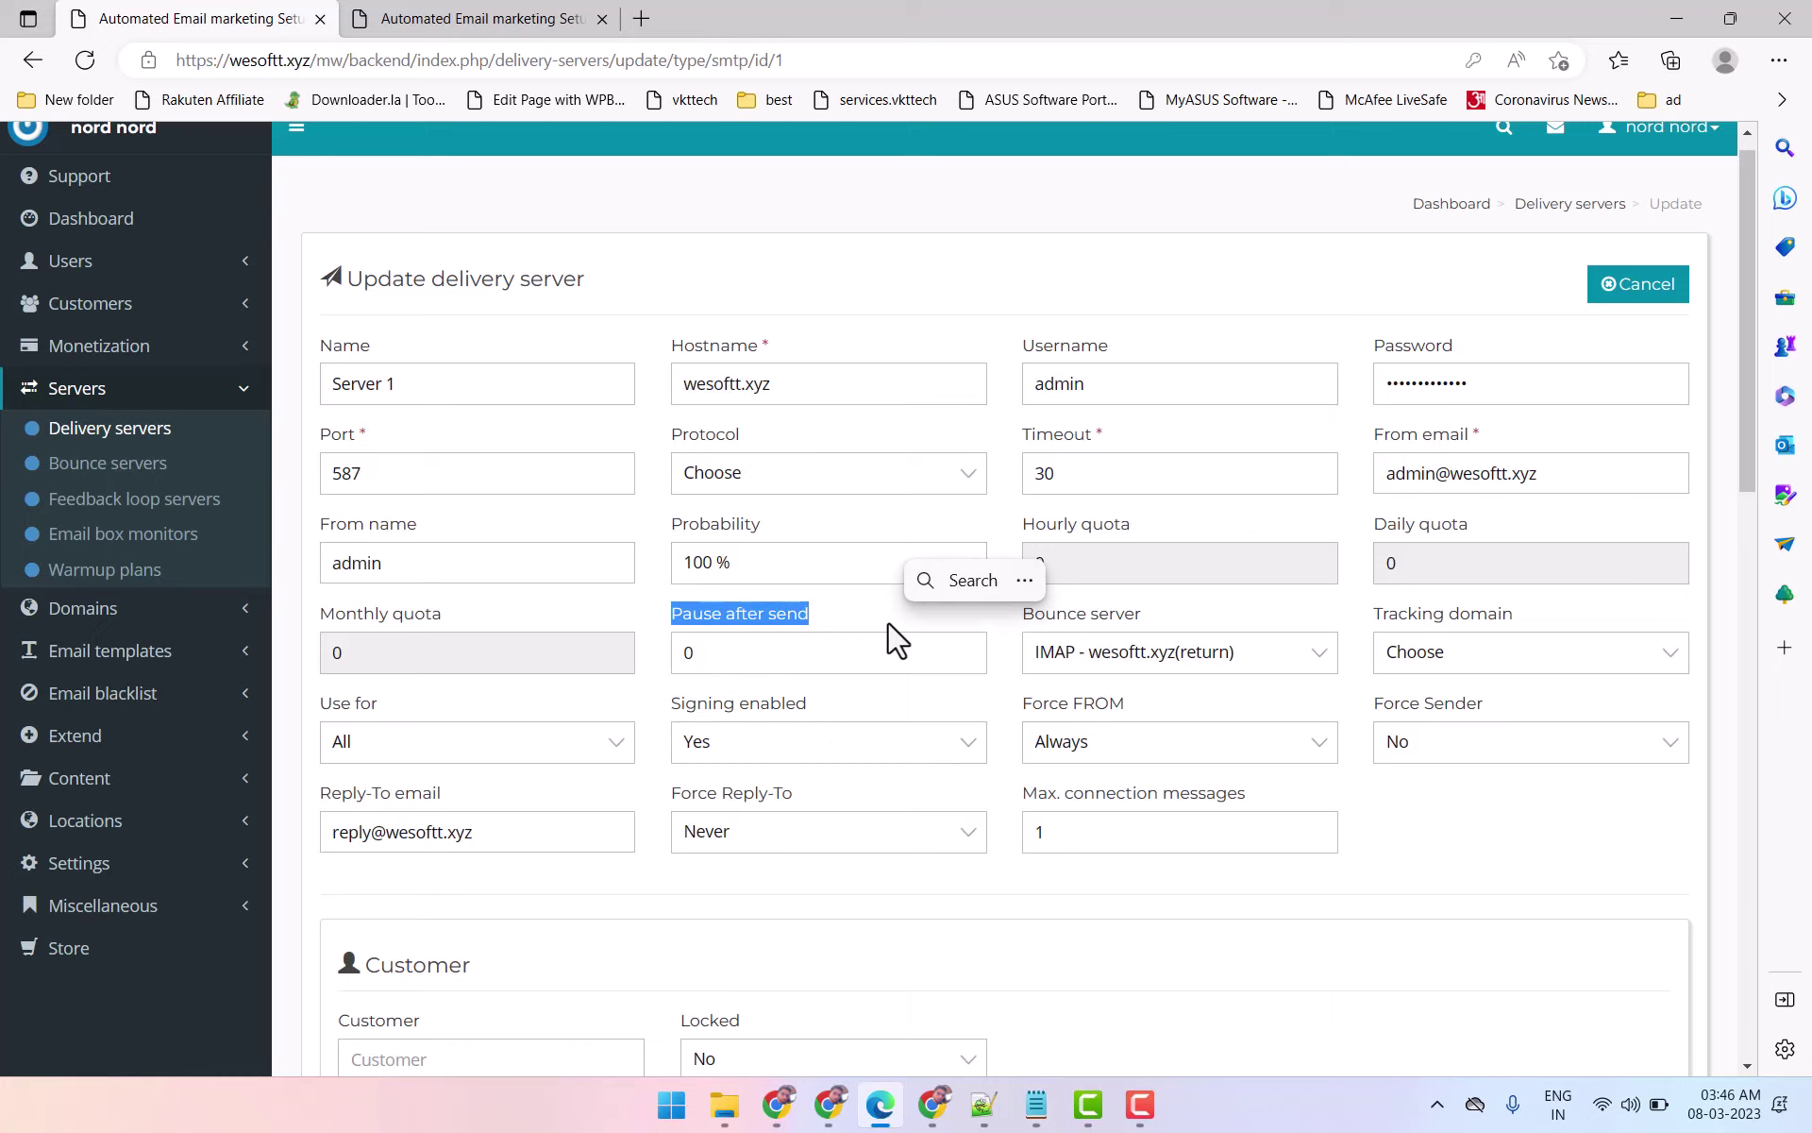
pyautogui.click(812, 653)
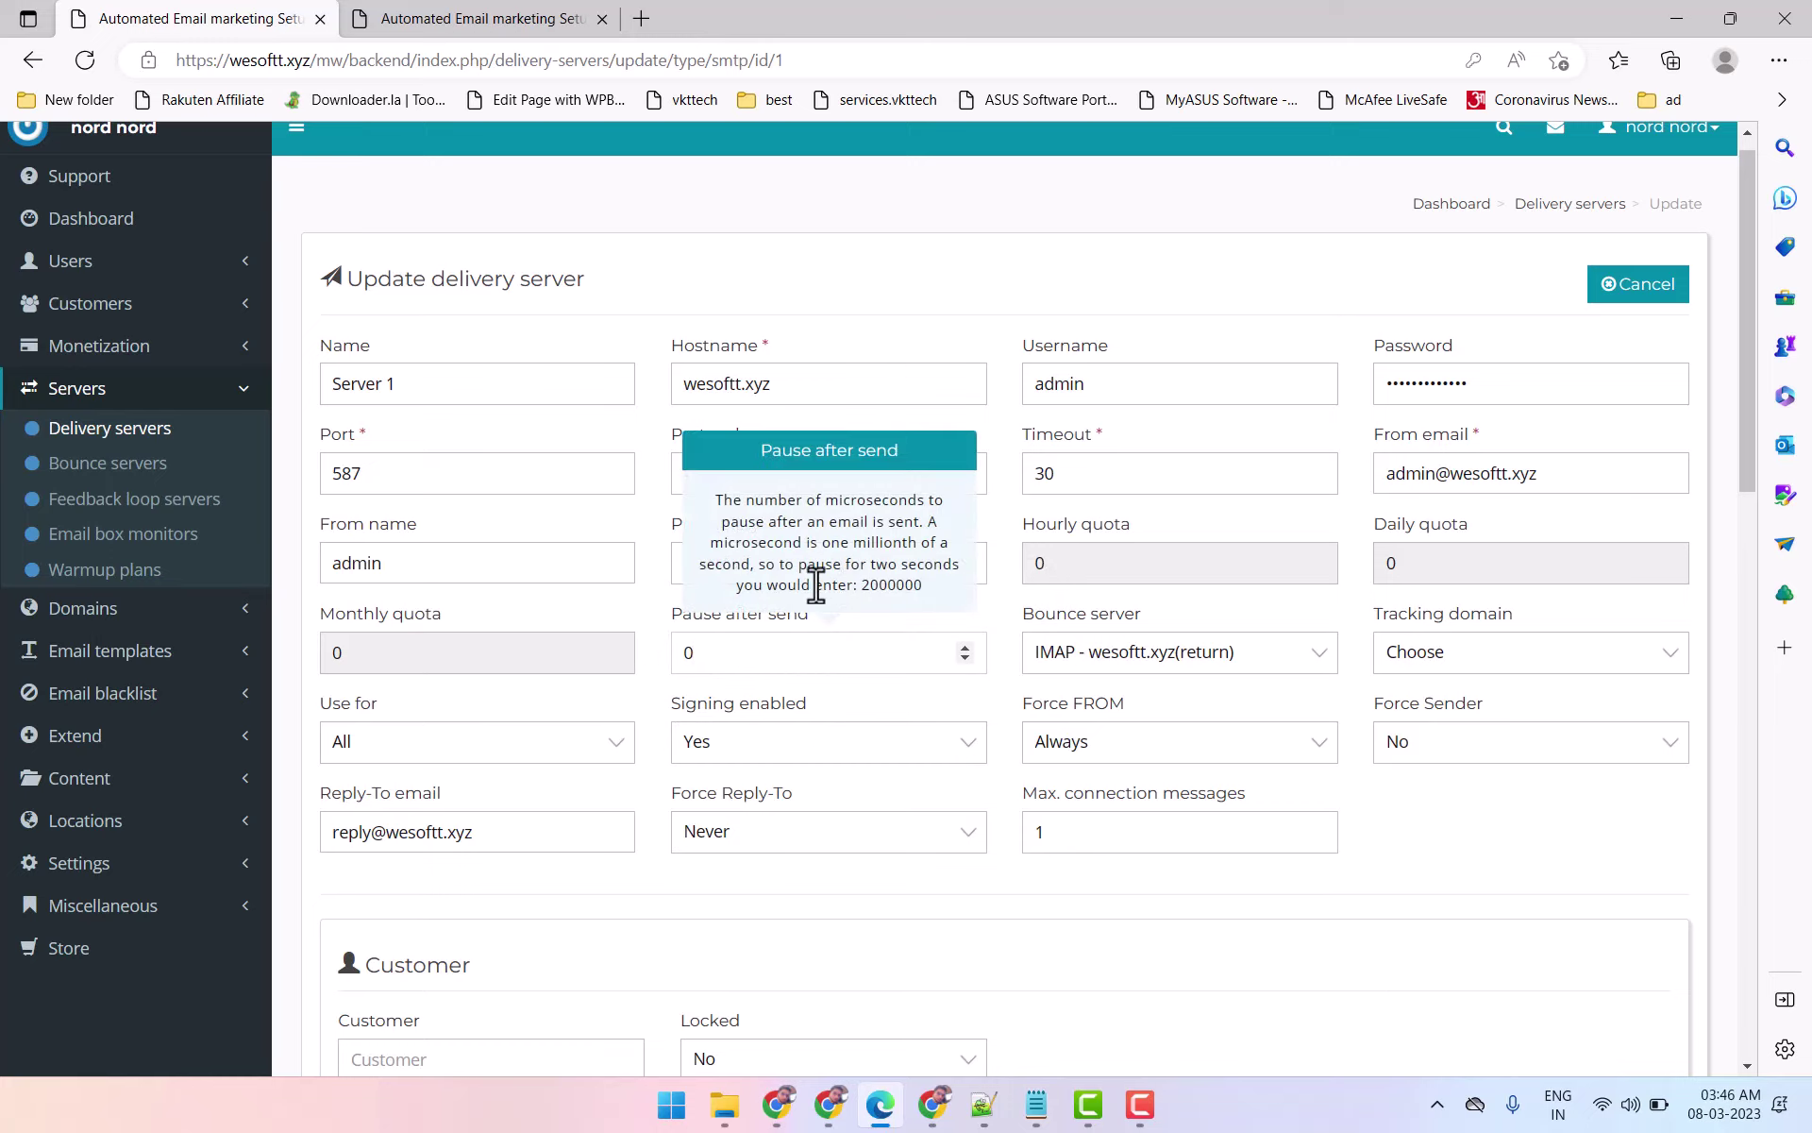
pyautogui.click(857, 514)
pyautogui.moveTo(750, 658); pyautogui.dragTo(651, 672)
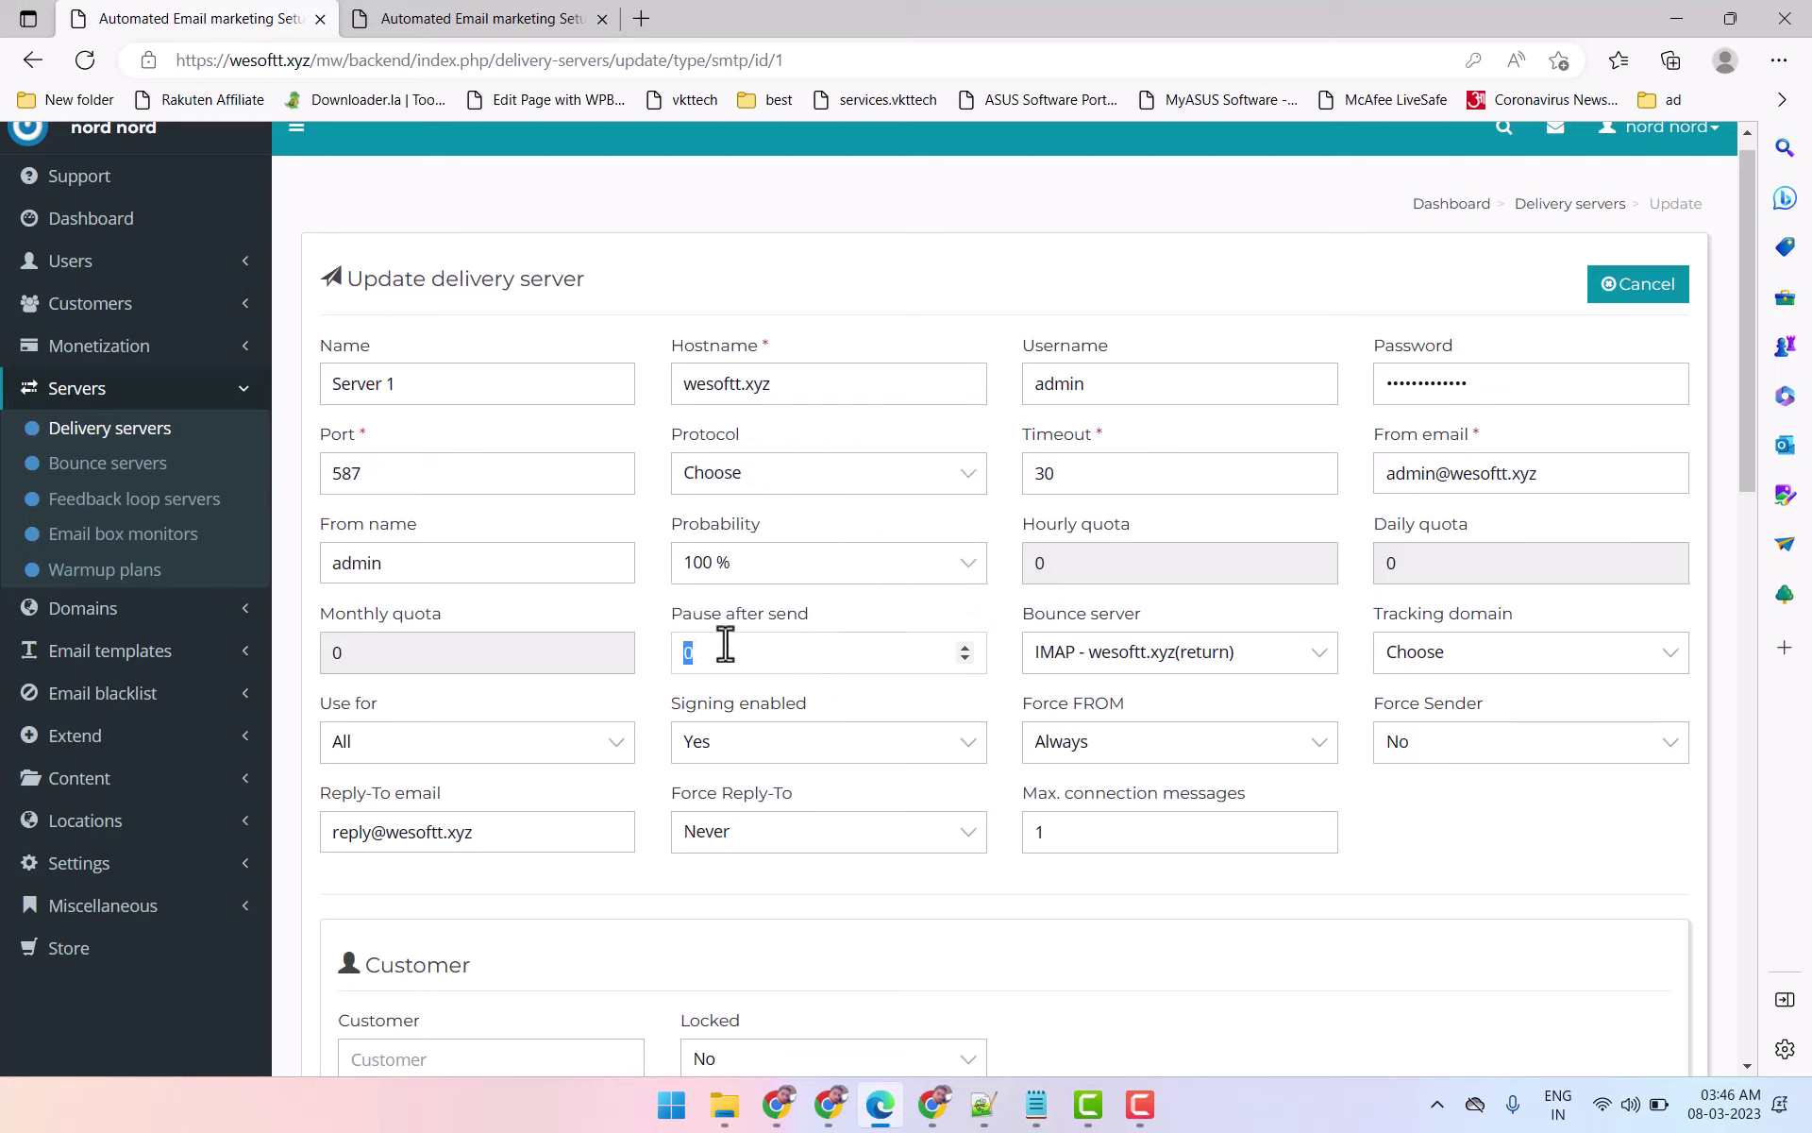
pyautogui.moveTo(677, 623); pyautogui.dragTo(813, 632)
pyautogui.moveTo(688, 653); pyautogui.dragTo(632, 640)
pyautogui.scroll(-5, 870, 789)
pyautogui.scroll(5, 869, 789)
pyautogui.scroll(-15, 923, 688)
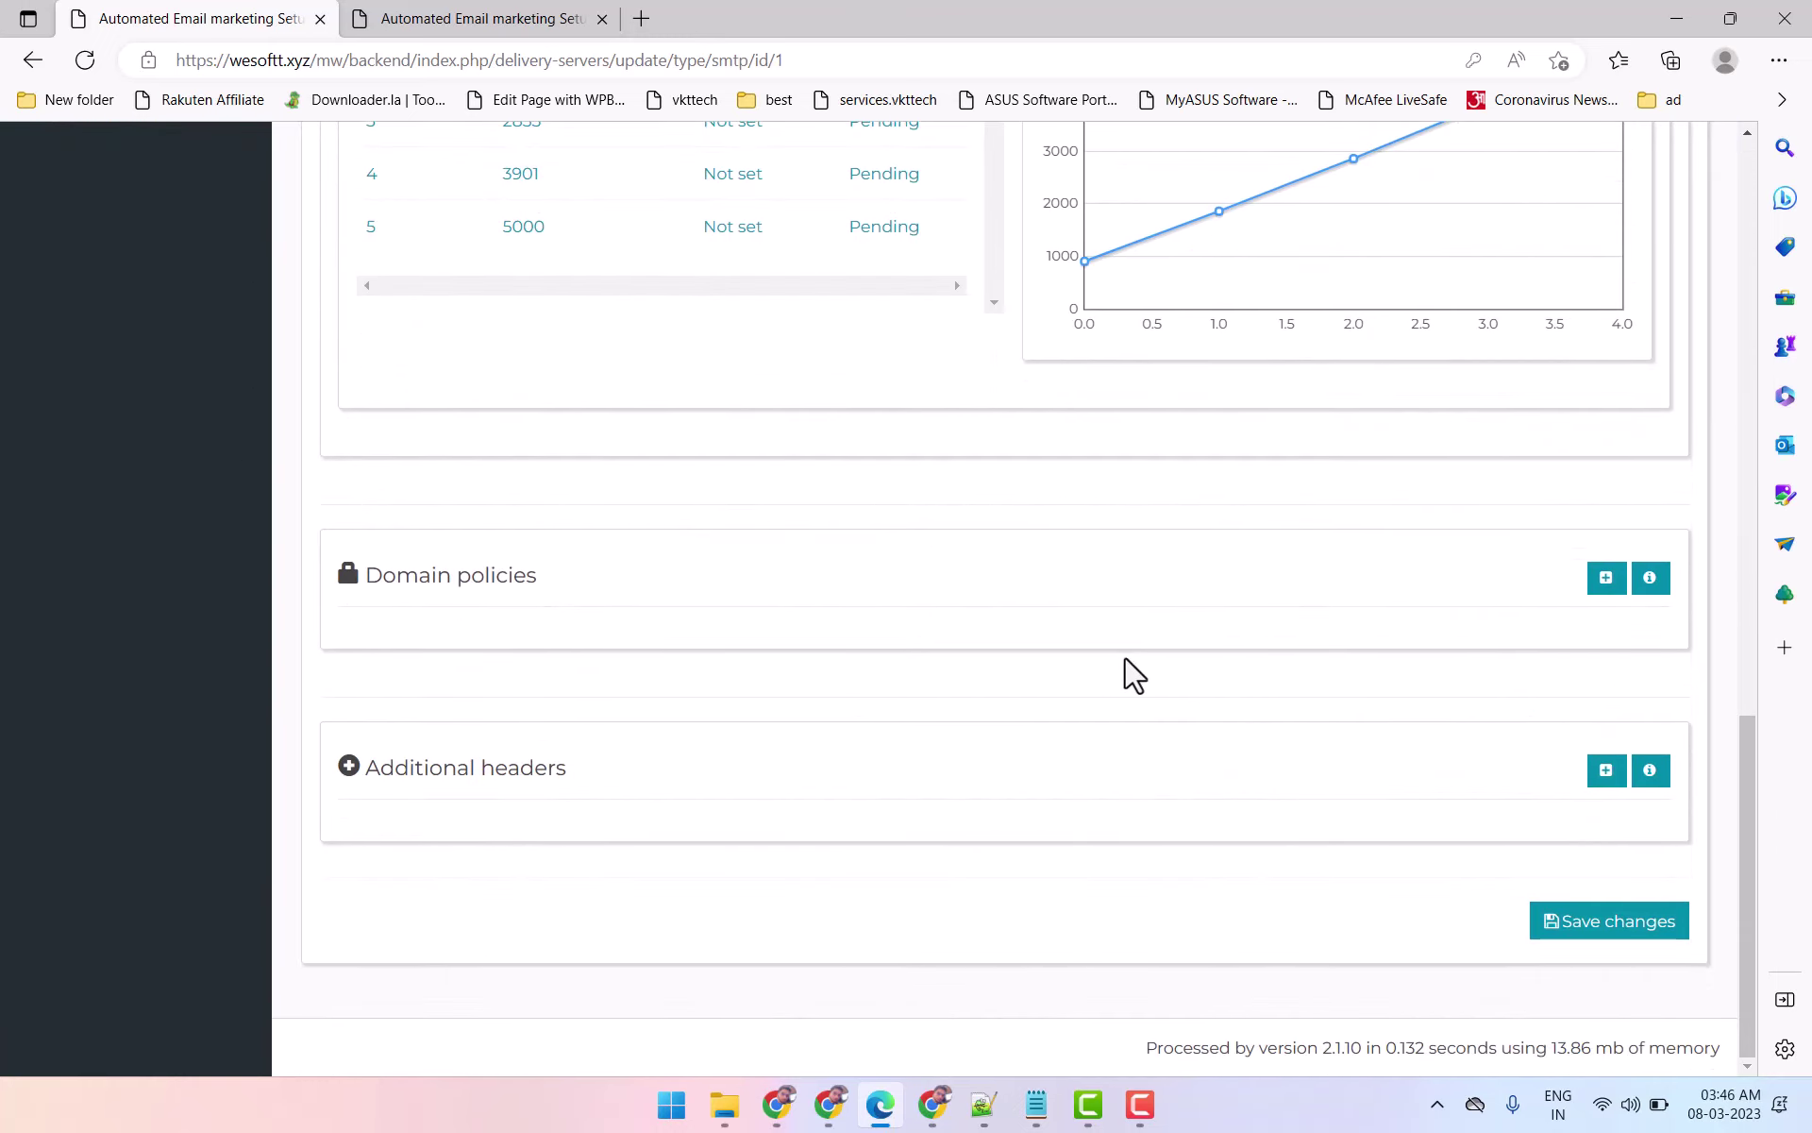
# Step: Review the delivery server form, including its customer and warmup plan sections, and return to the warmup plans list
pyautogui.click(1677, 925)
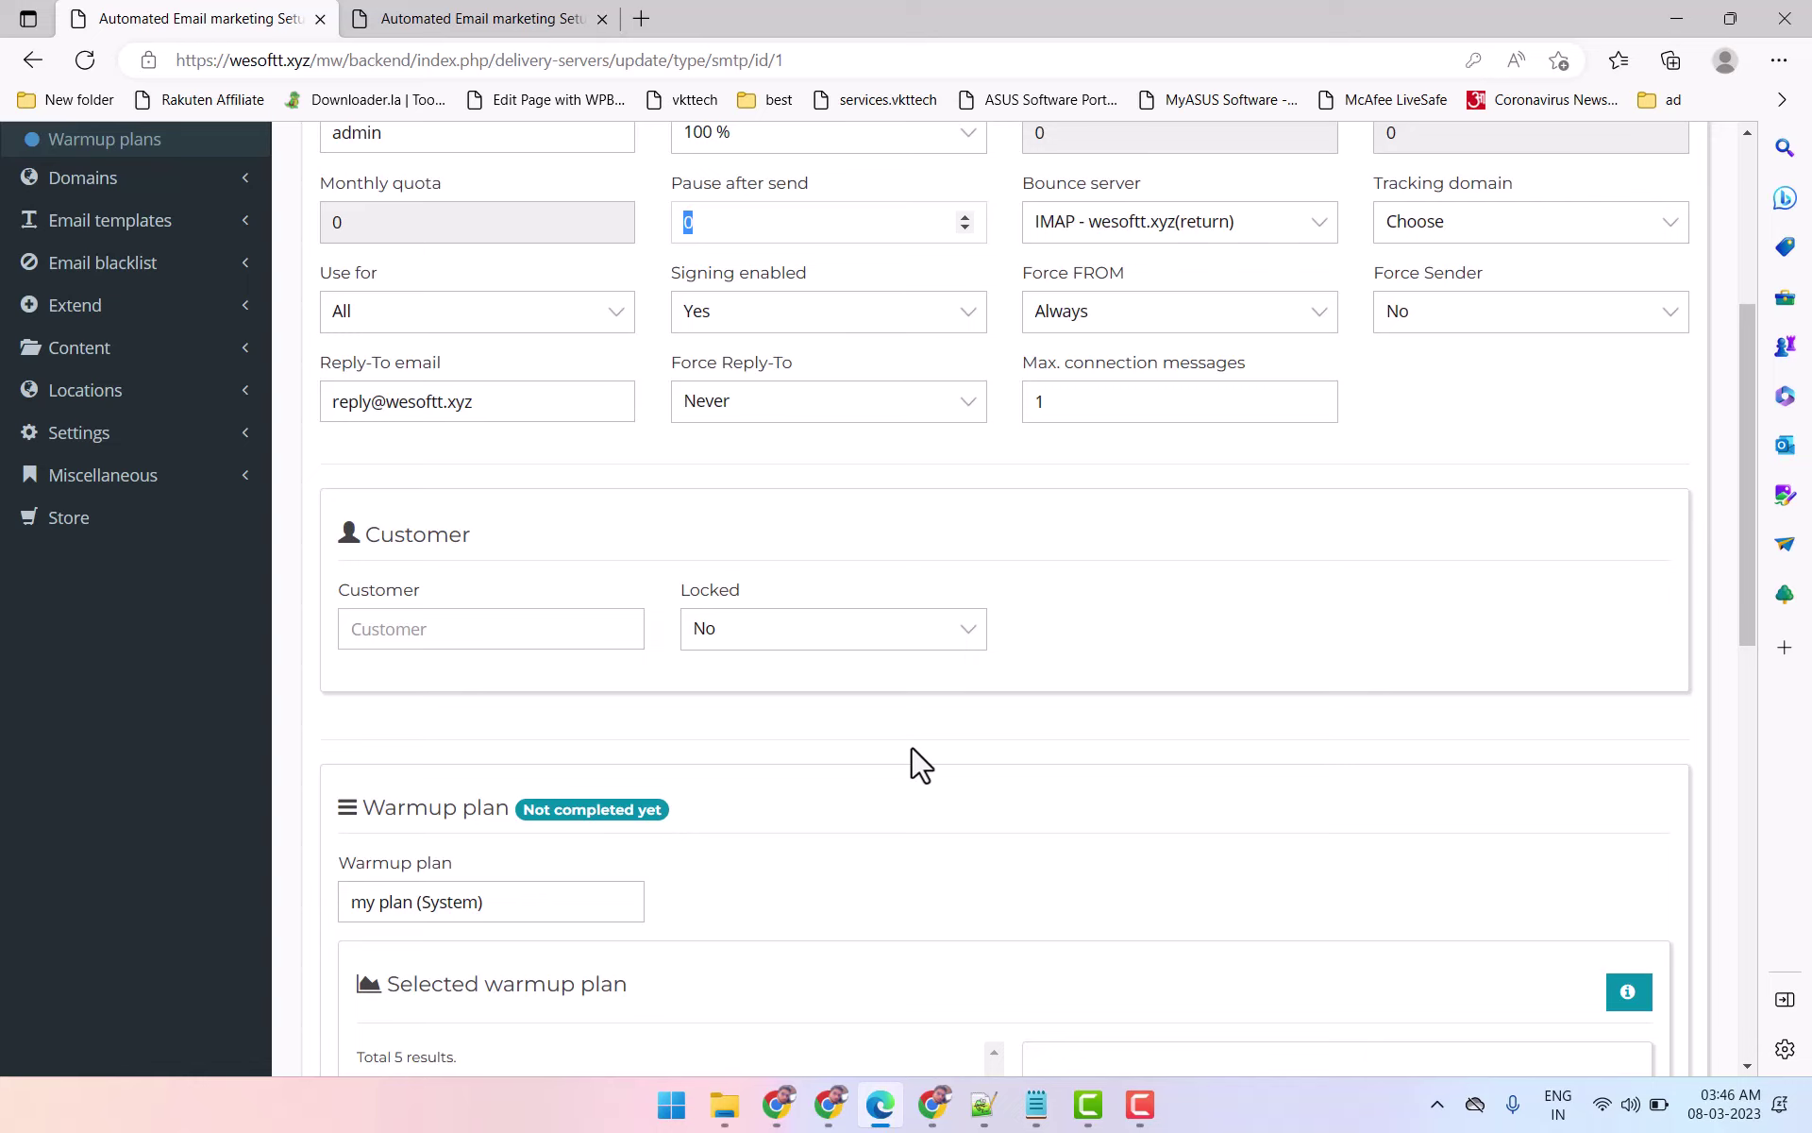
pyautogui.scroll(2, 915, 760)
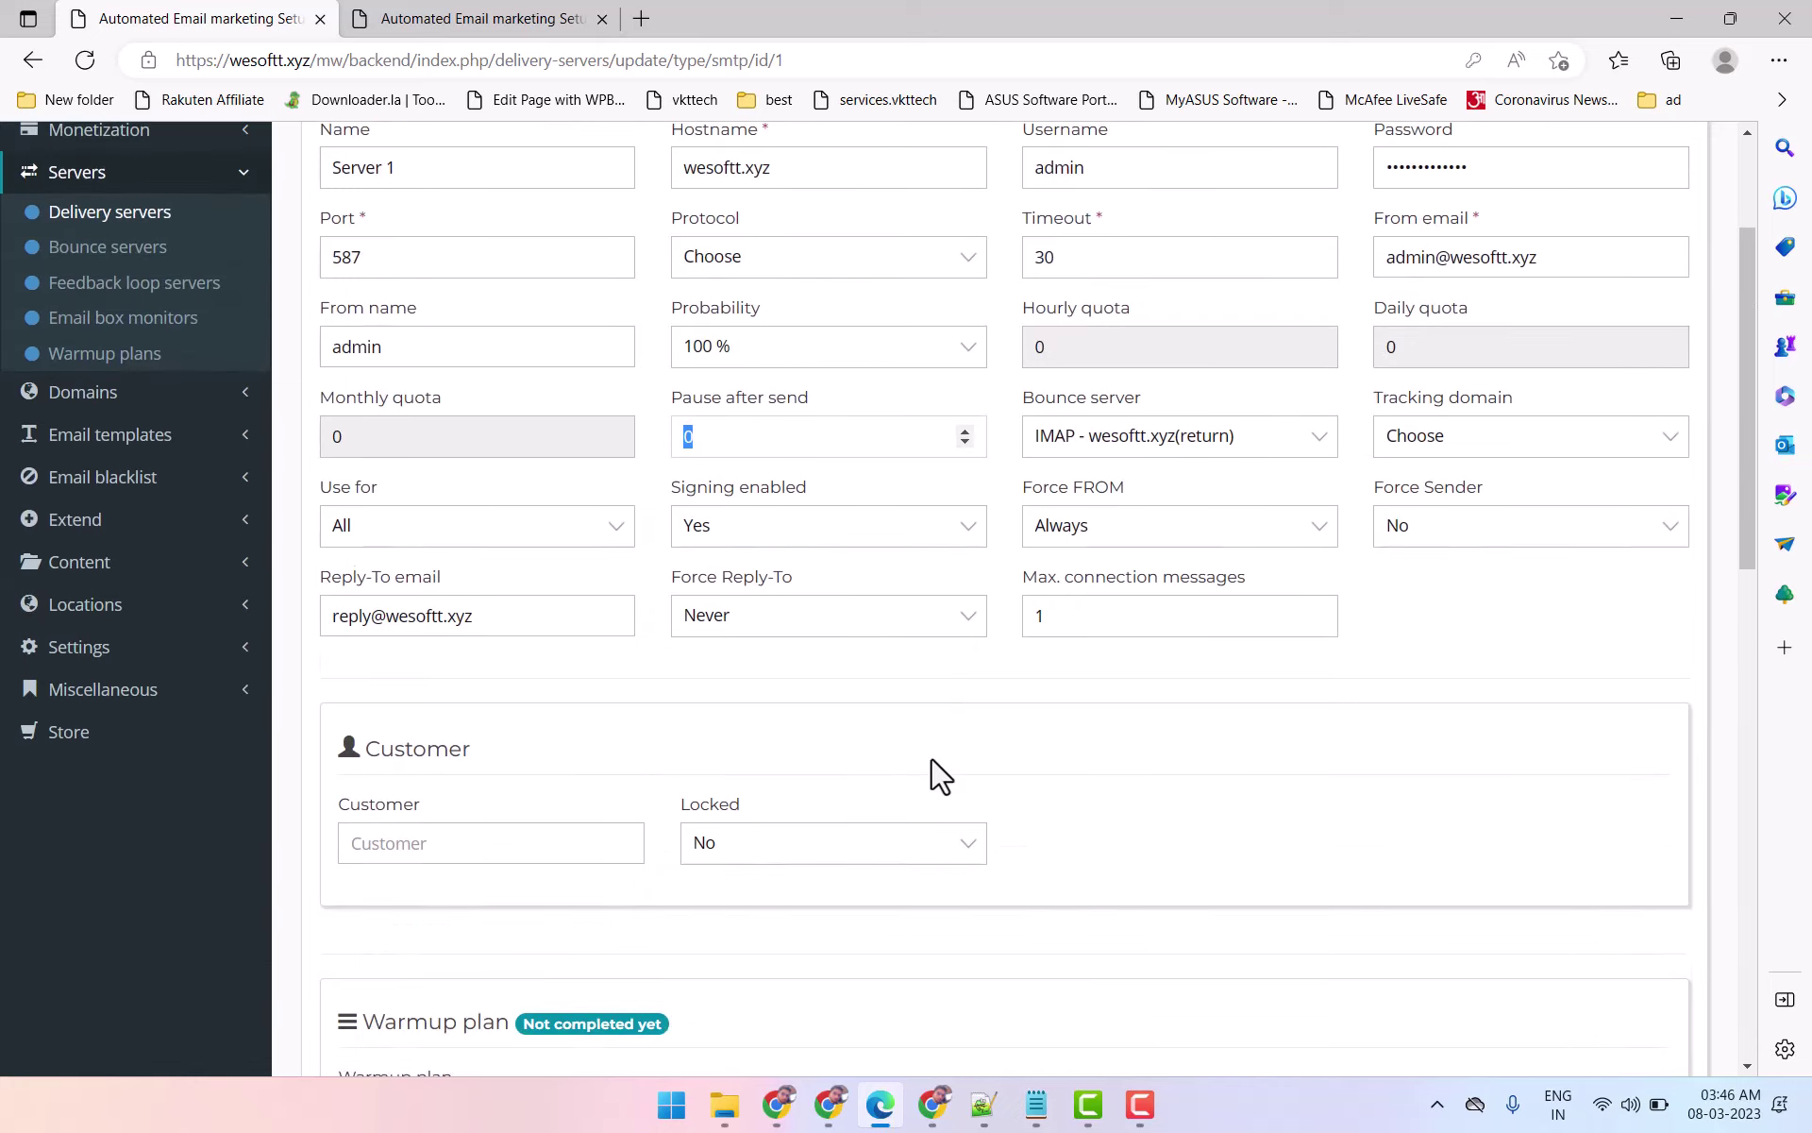
pyautogui.scroll(-4, 934, 773)
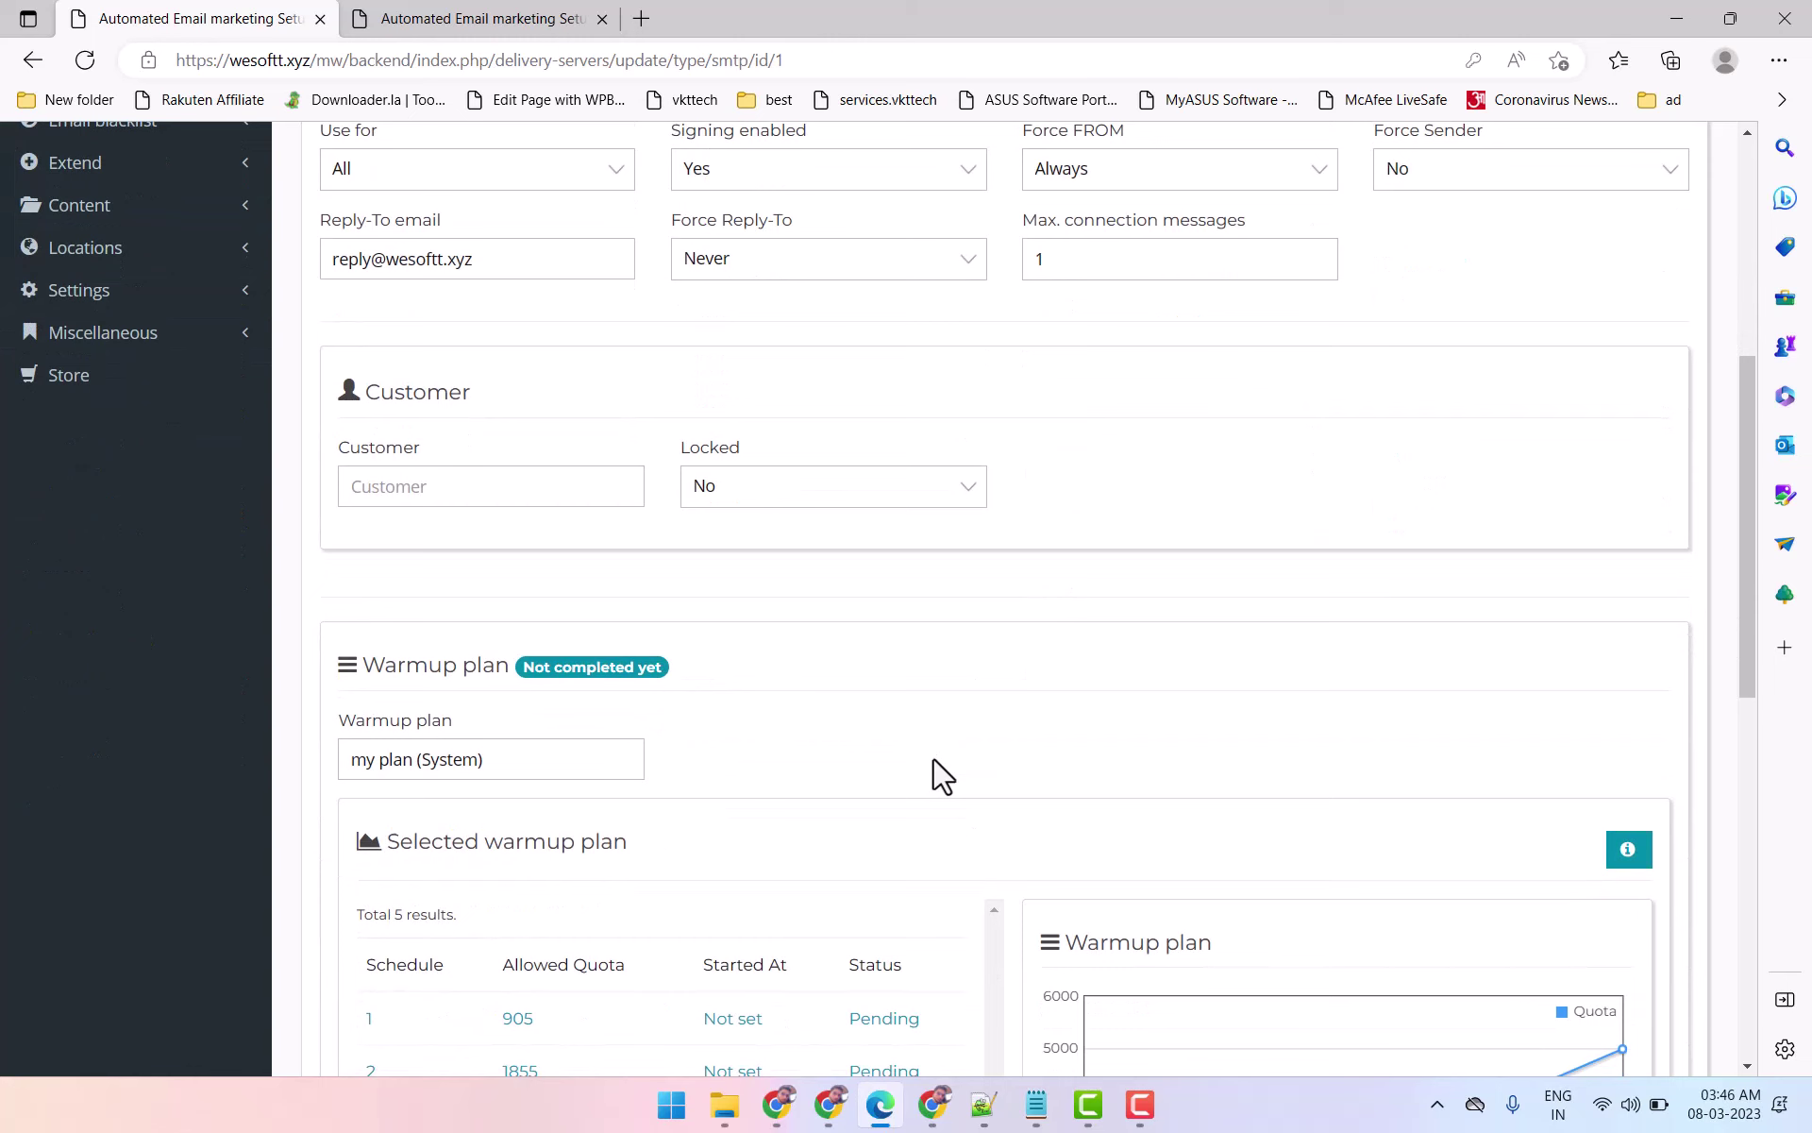
pyautogui.scroll(5, 935, 769)
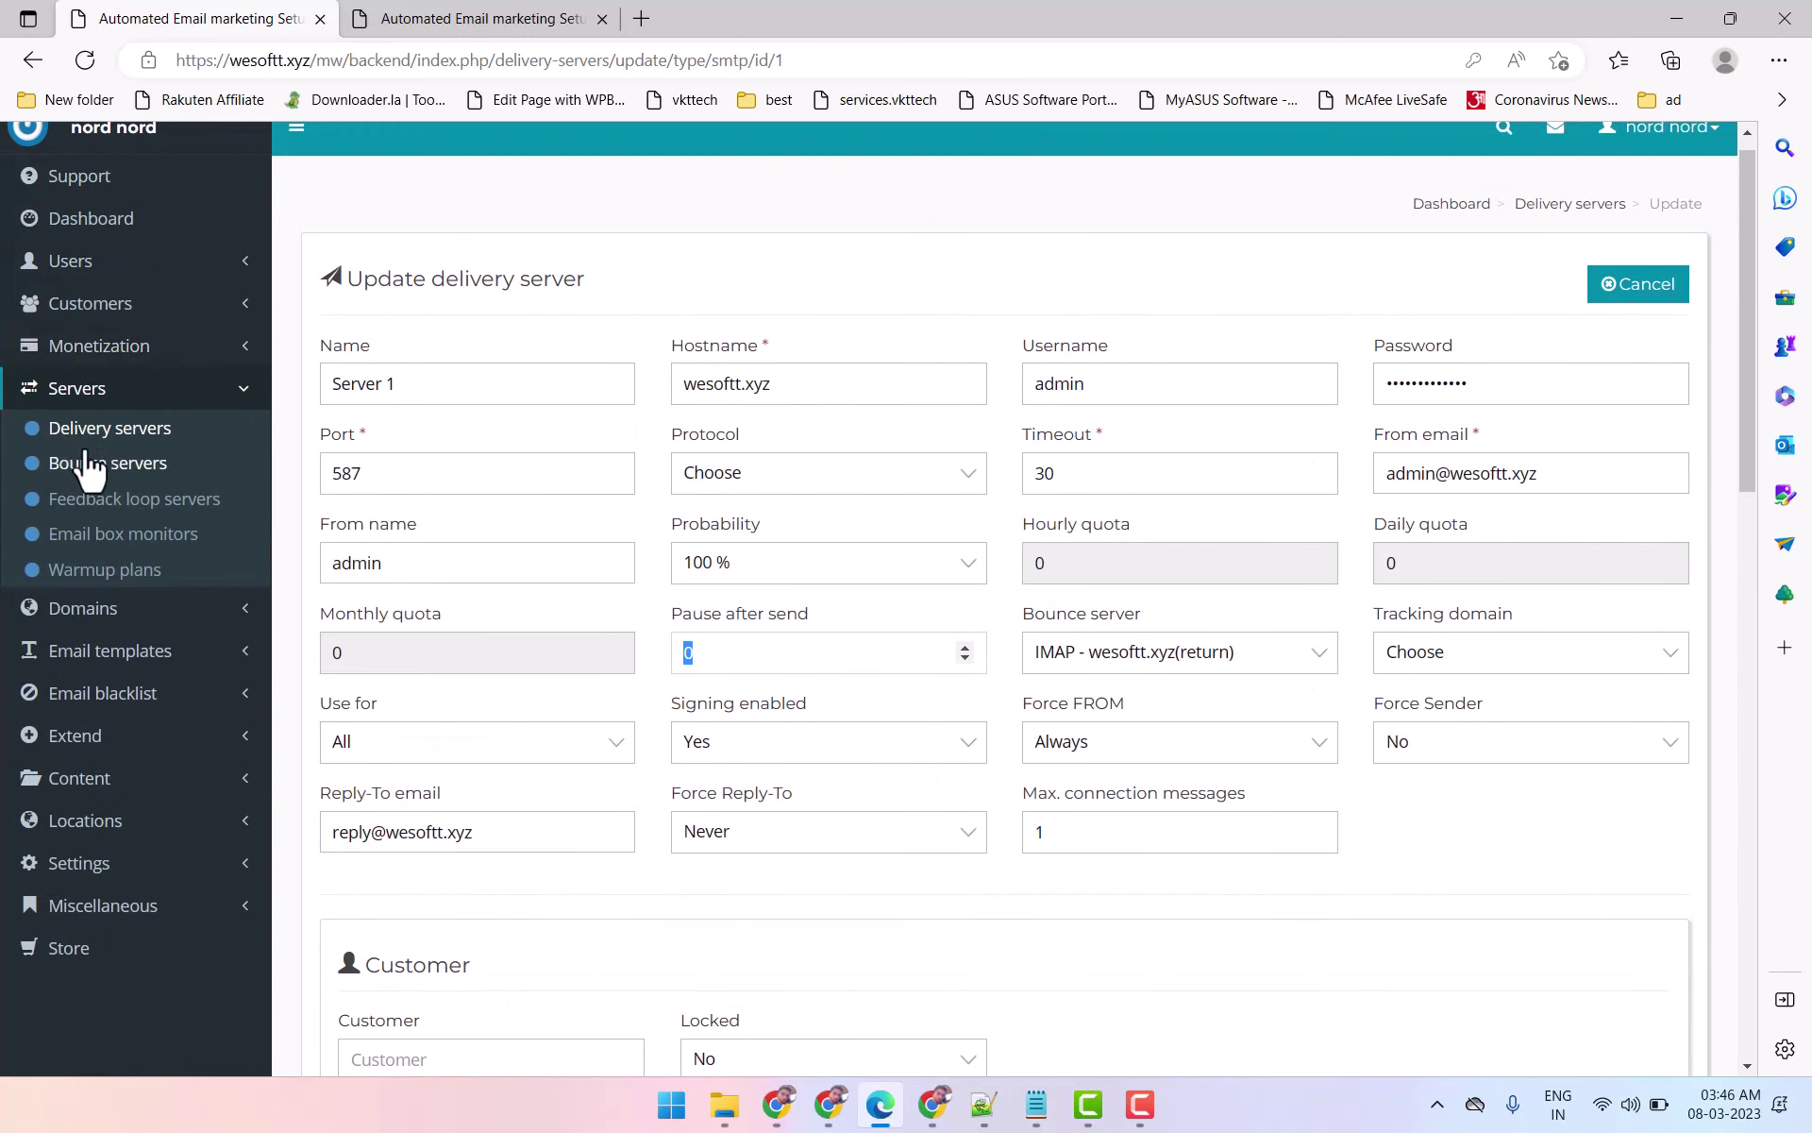
pyautogui.click(406, 17)
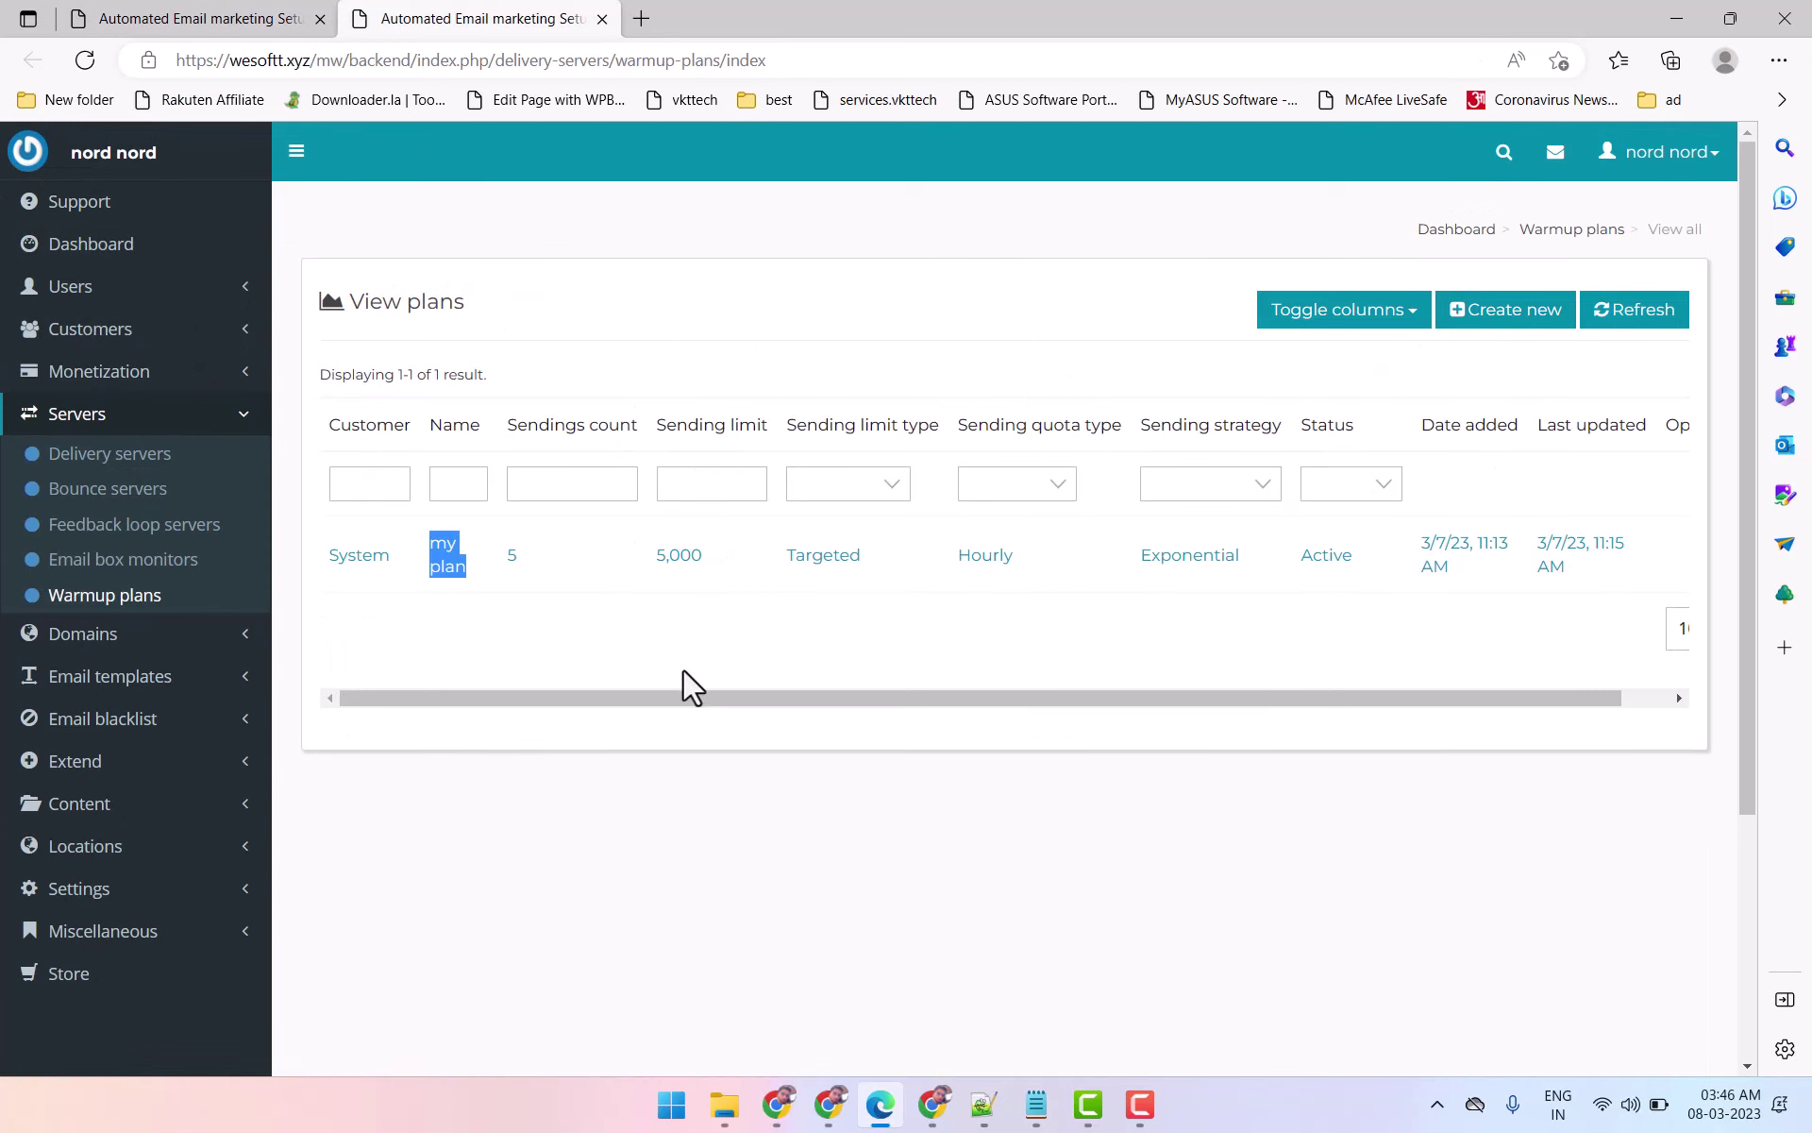
# Step: Switch to the YouTube channel in Chrome and look through its videos for email and IP warm-up tutorials
pyautogui.click(829, 1104)
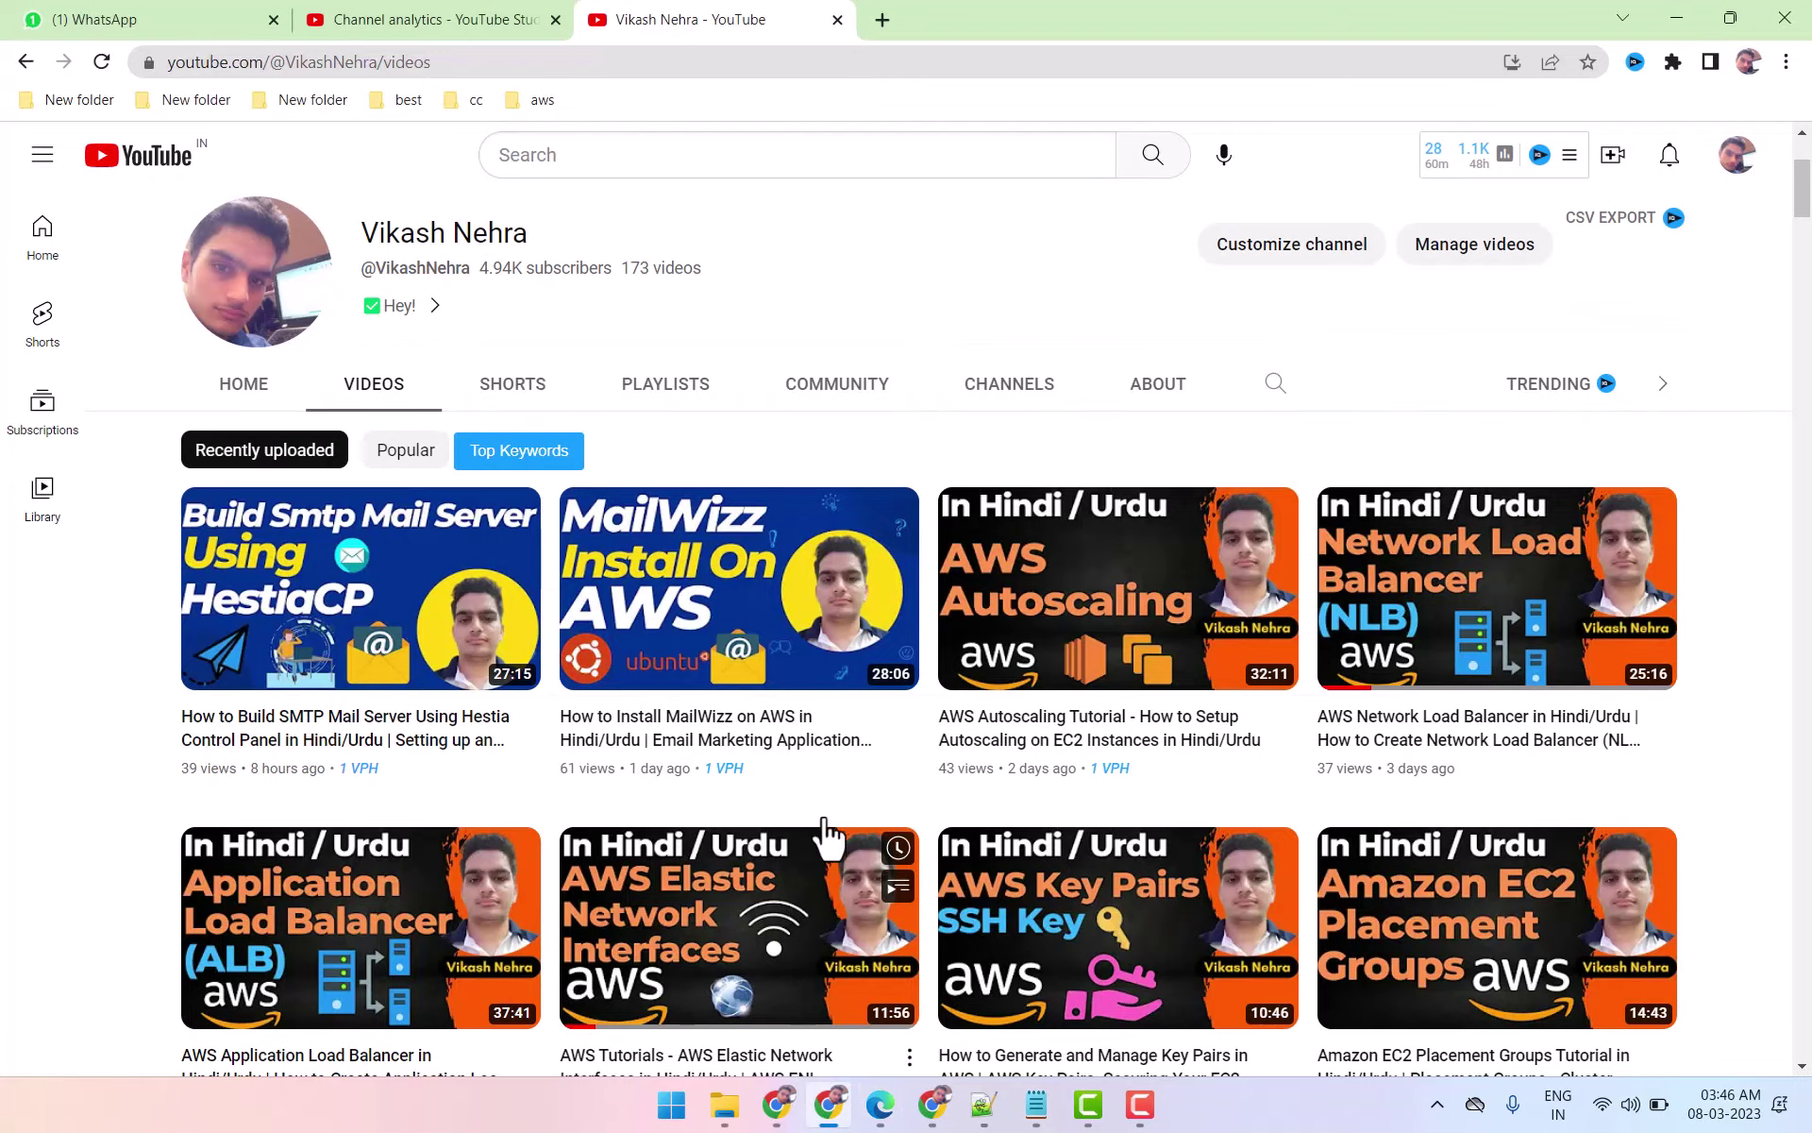
pyautogui.scroll(-8, 826, 822)
pyautogui.scroll(-20, 823, 814)
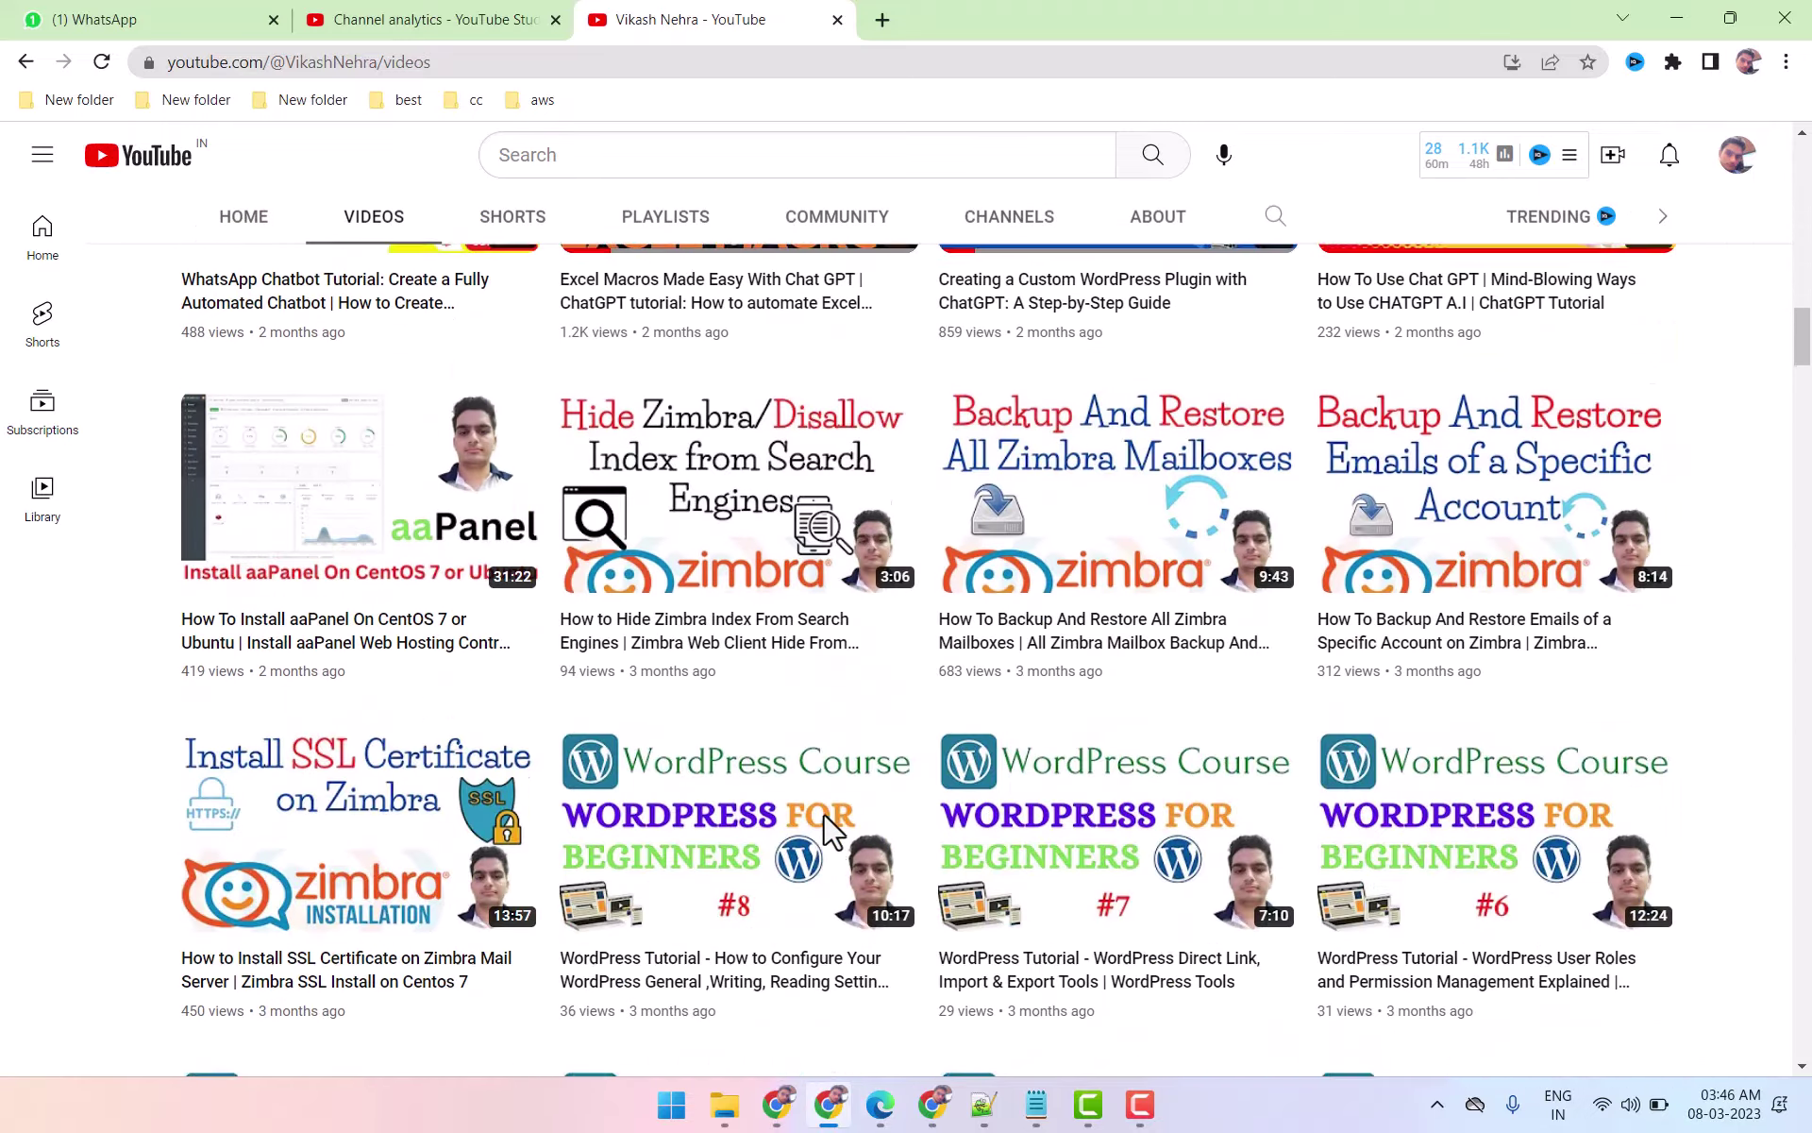
pyautogui.scroll(-20, 823, 812)
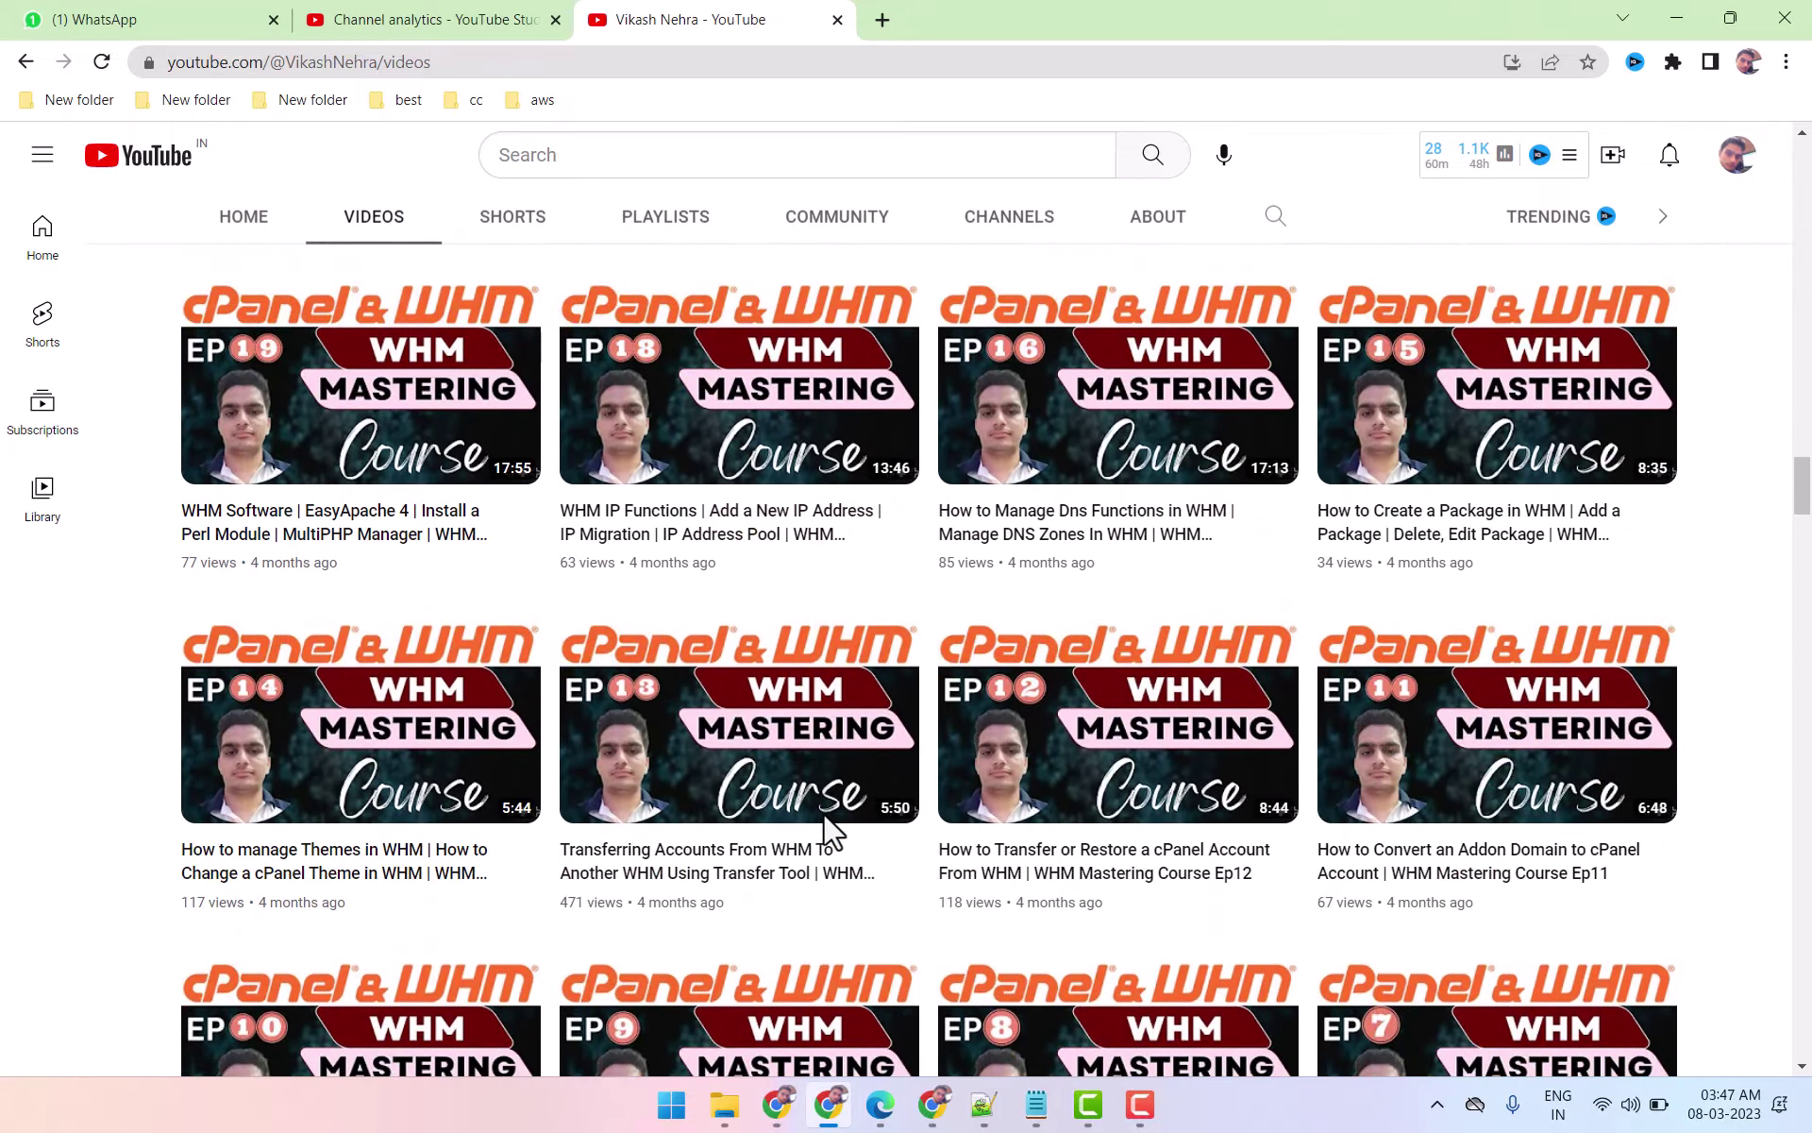
pyautogui.scroll(-17, 826, 831)
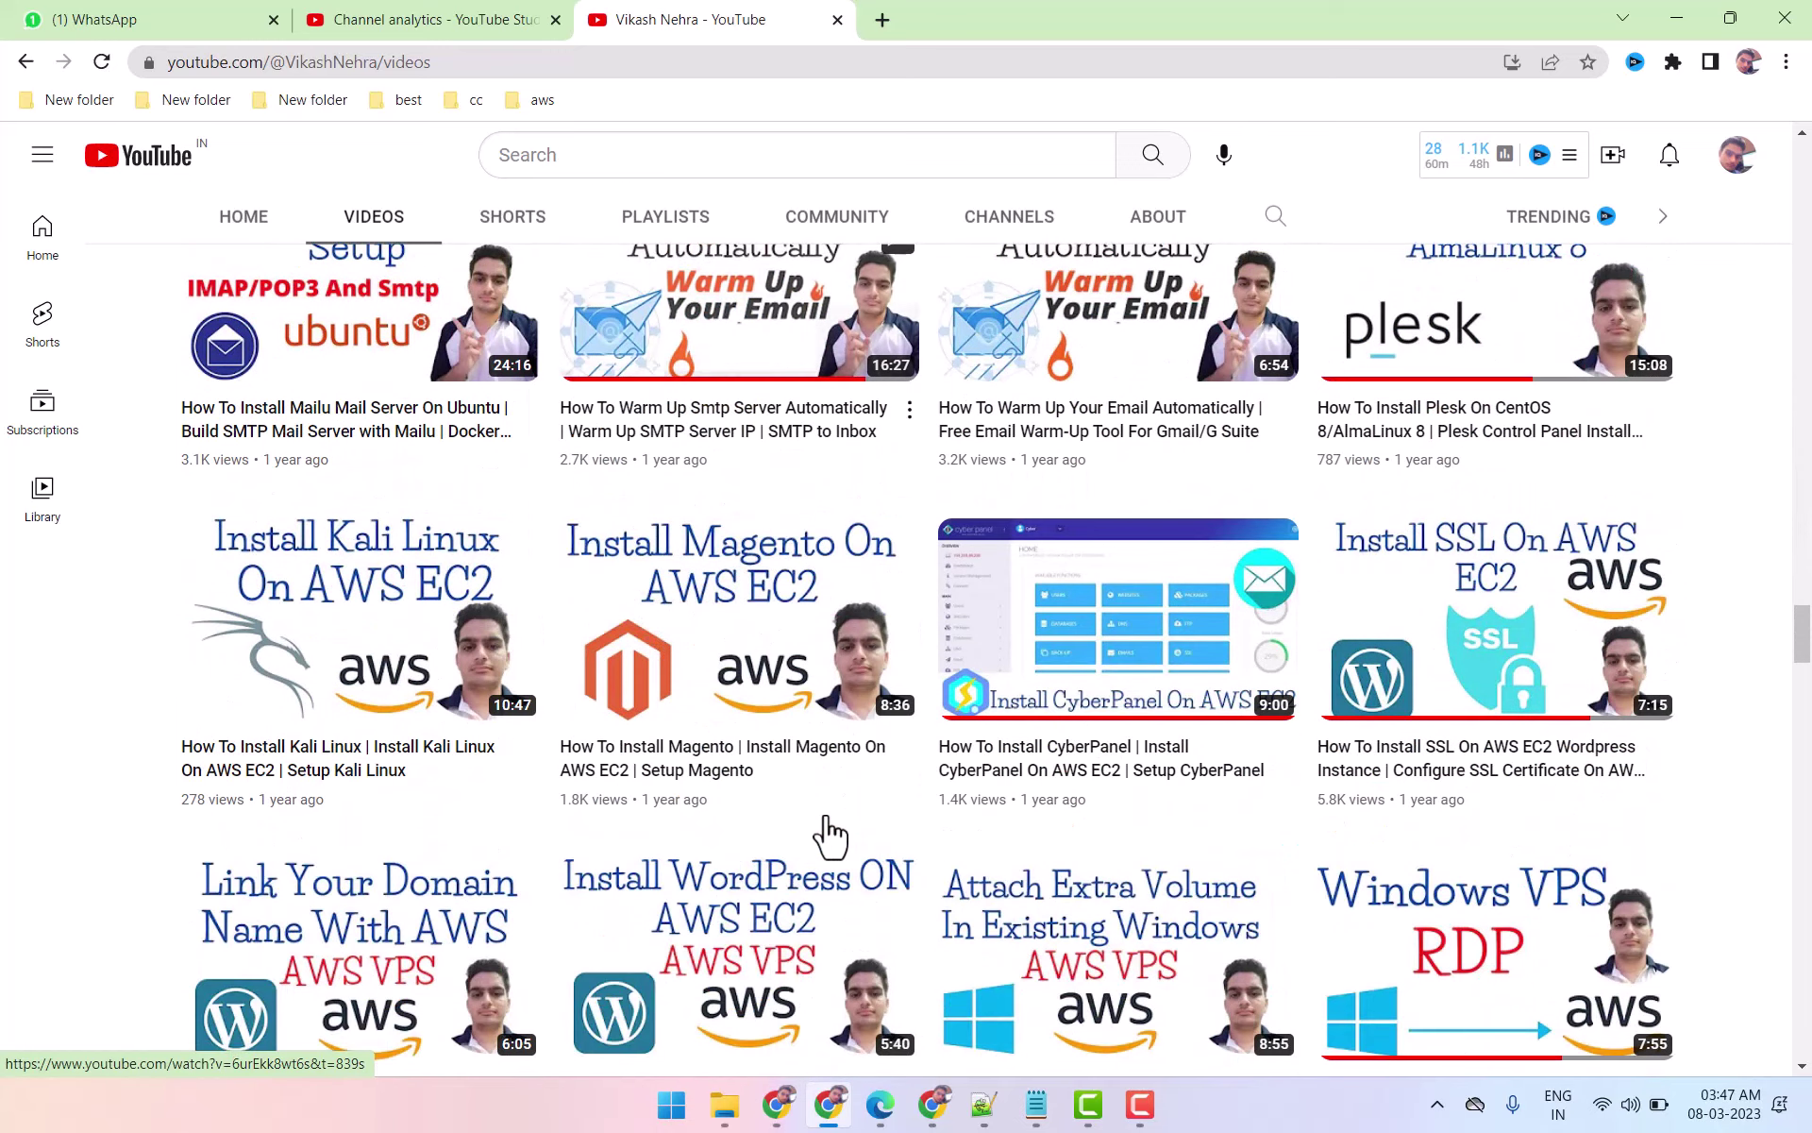
pyautogui.scroll(5, 830, 830)
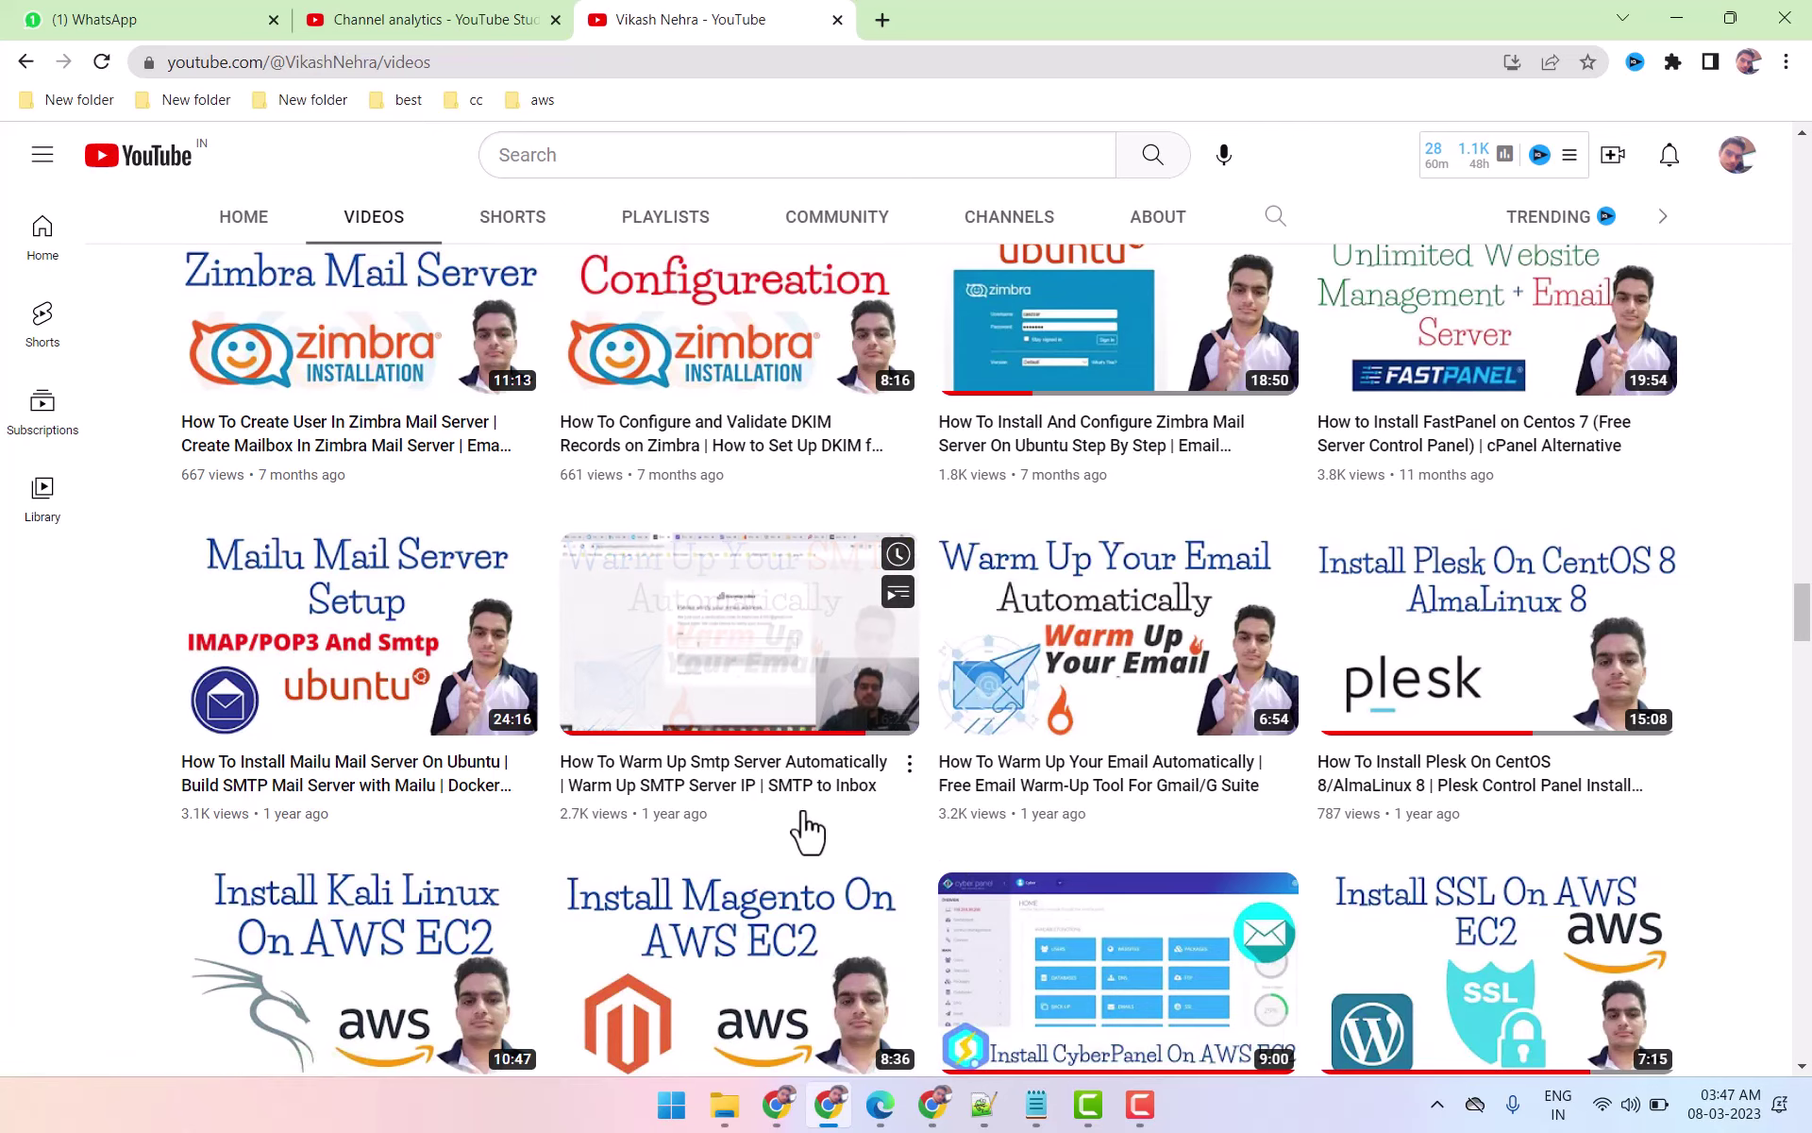
pyautogui.scroll(-8, 807, 829)
pyautogui.scroll(-3, 807, 828)
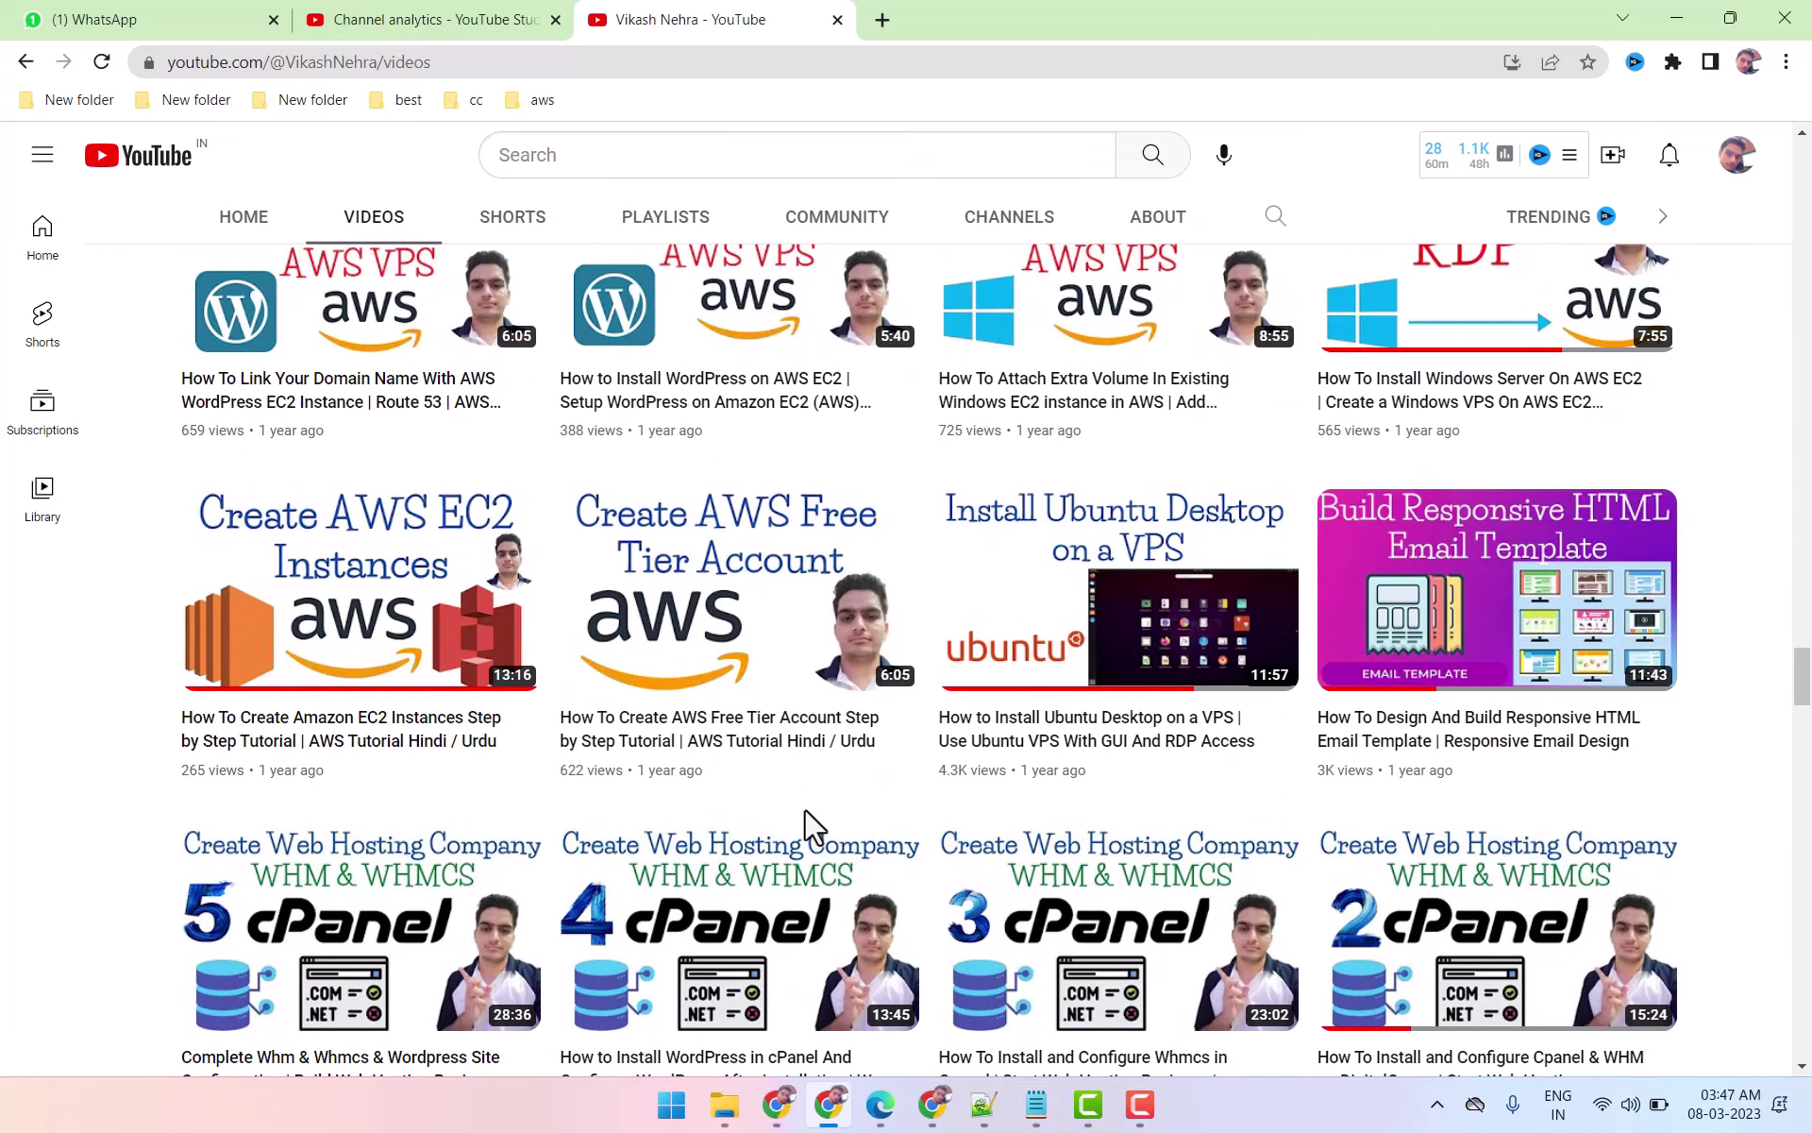
pyautogui.scroll(-9, 809, 829)
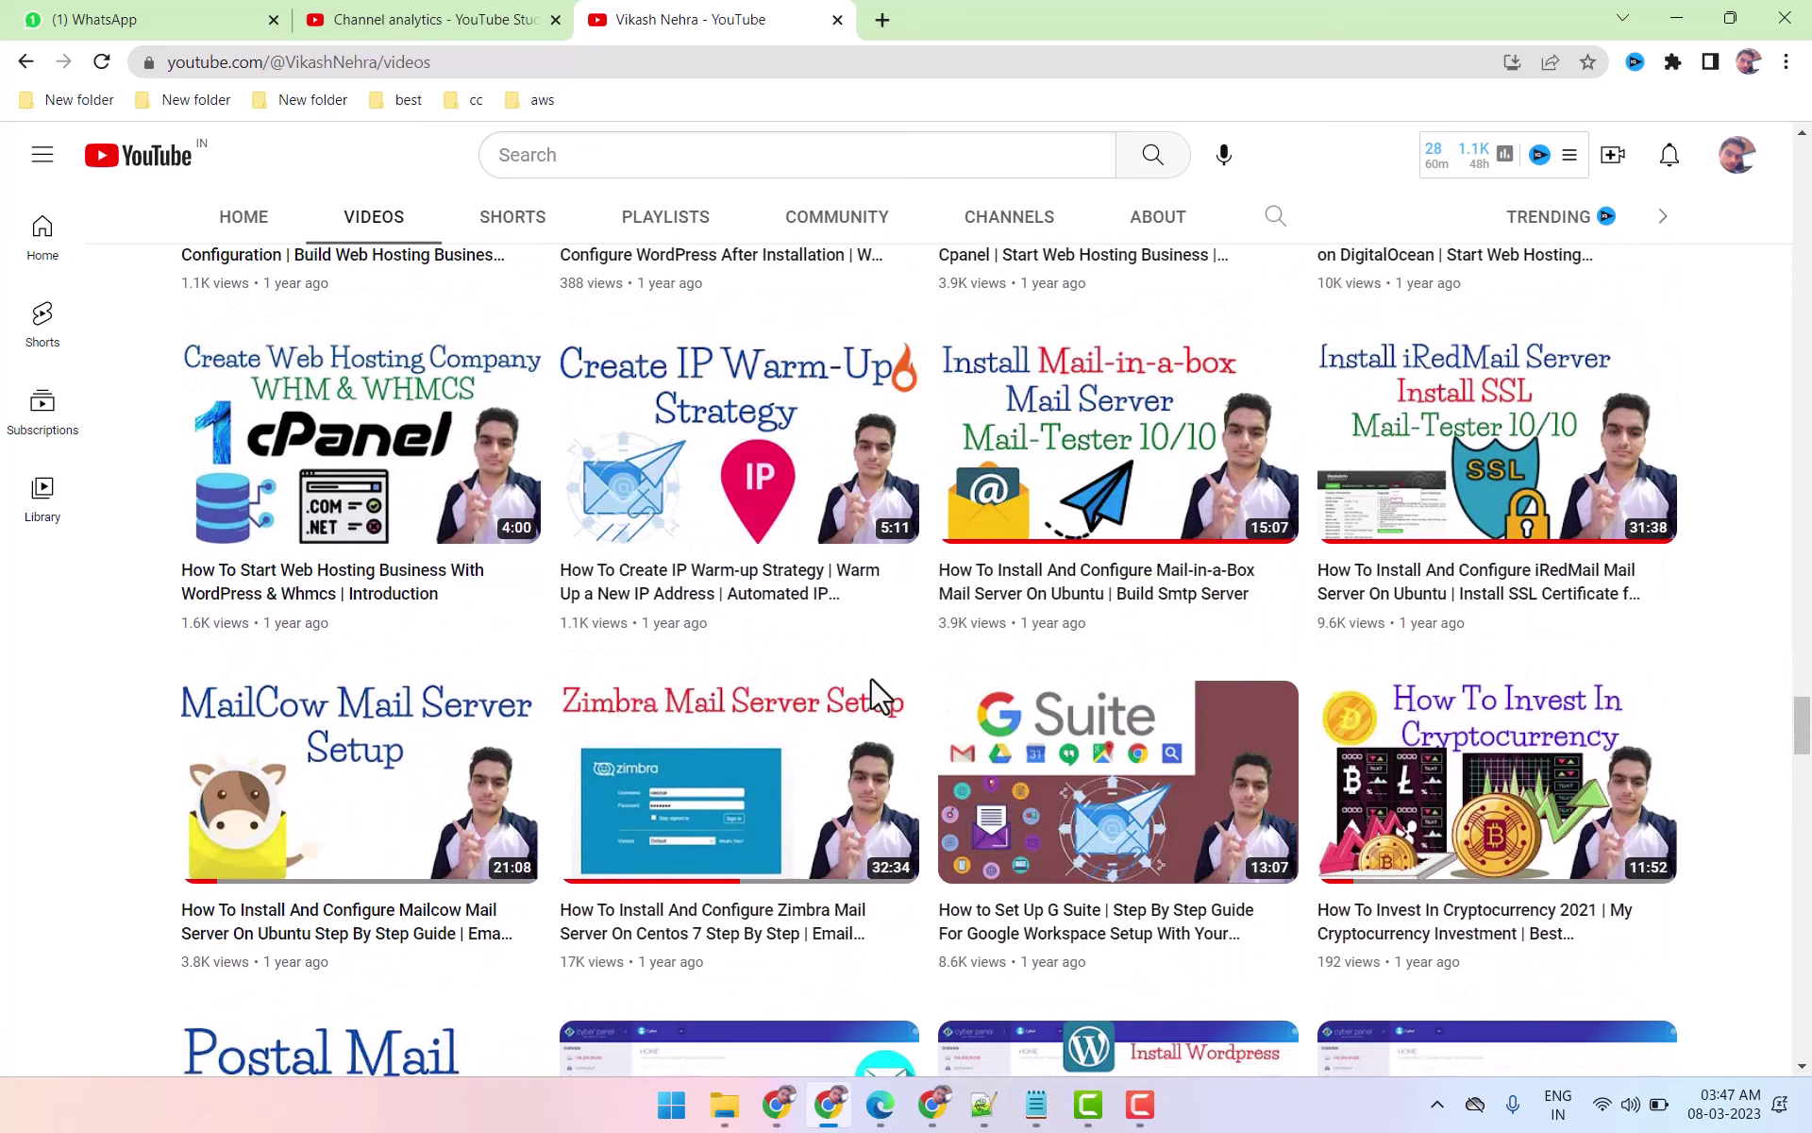
# Step: Switch to the VktTech website in the other Chrome window and bring up its ip-warm-up tool
pyautogui.click(777, 1116)
pyautogui.scroll(15, 922, 566)
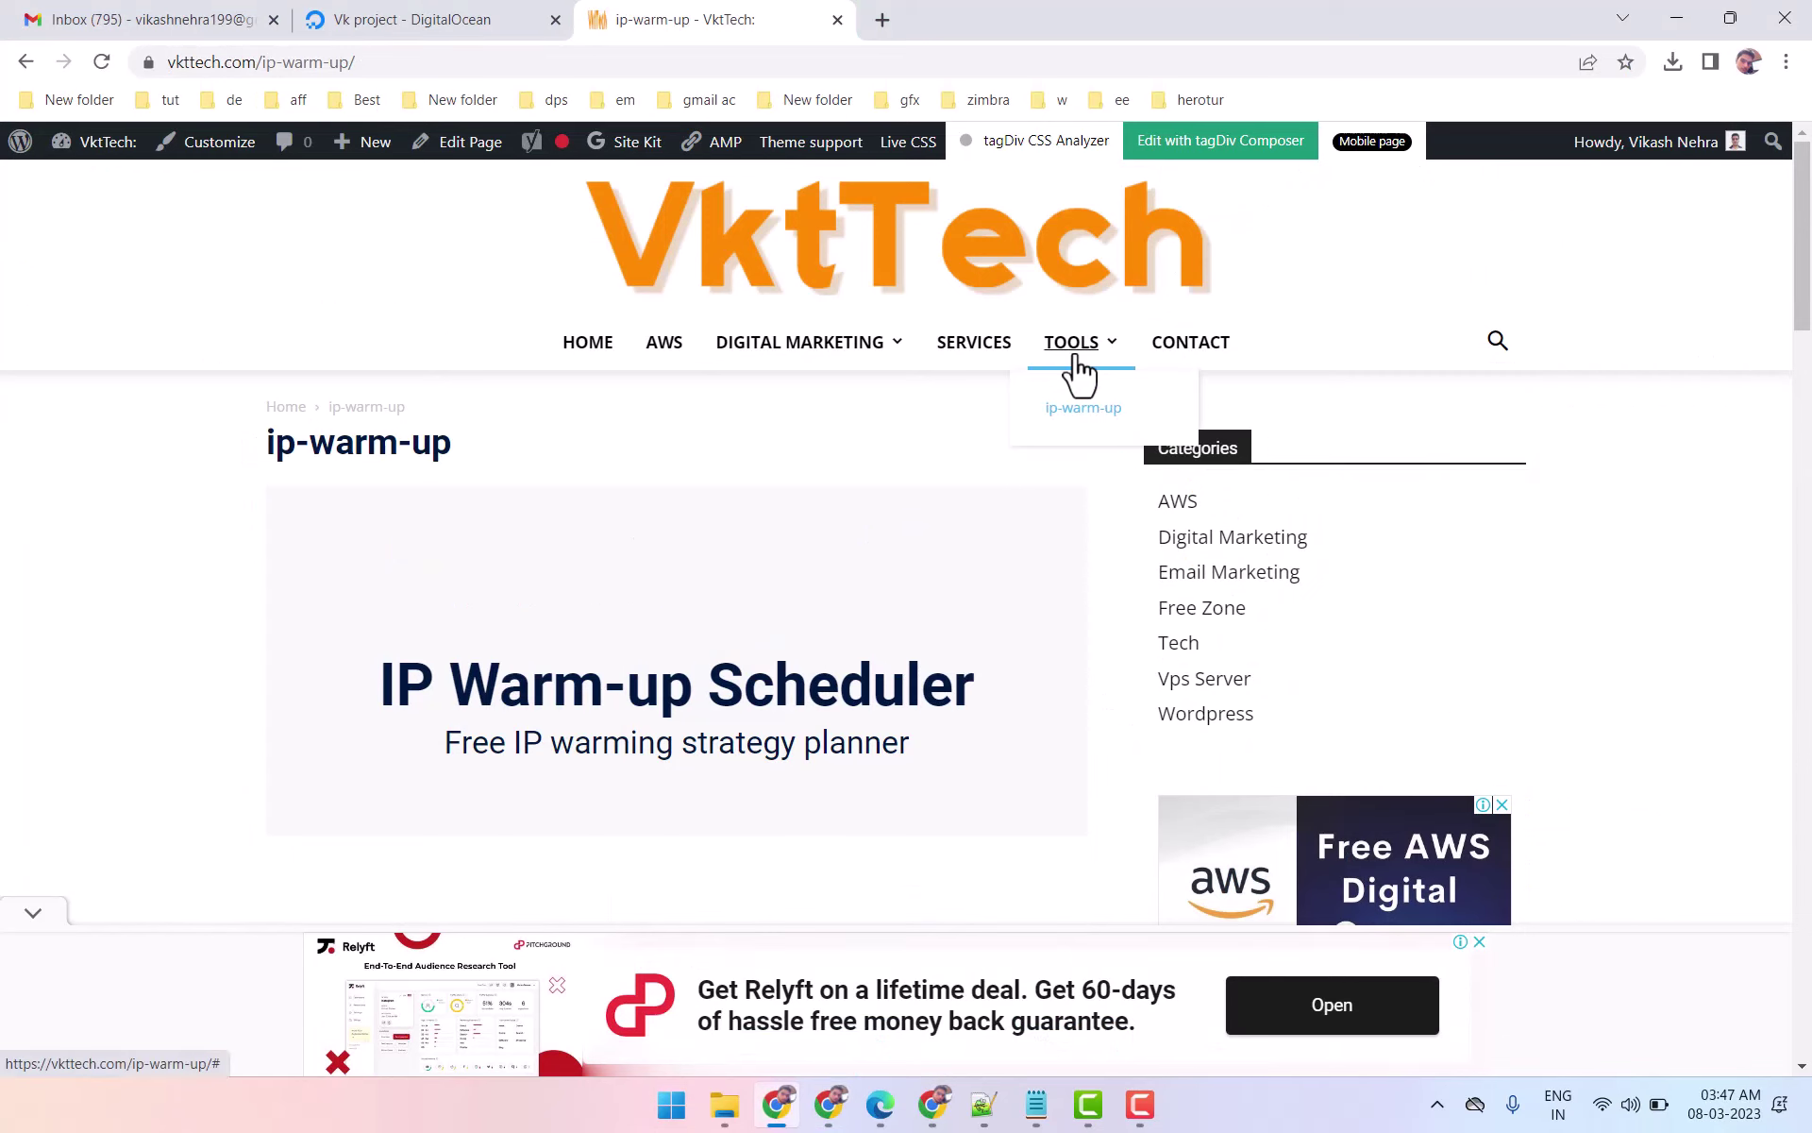
pyautogui.moveTo(1088, 363)
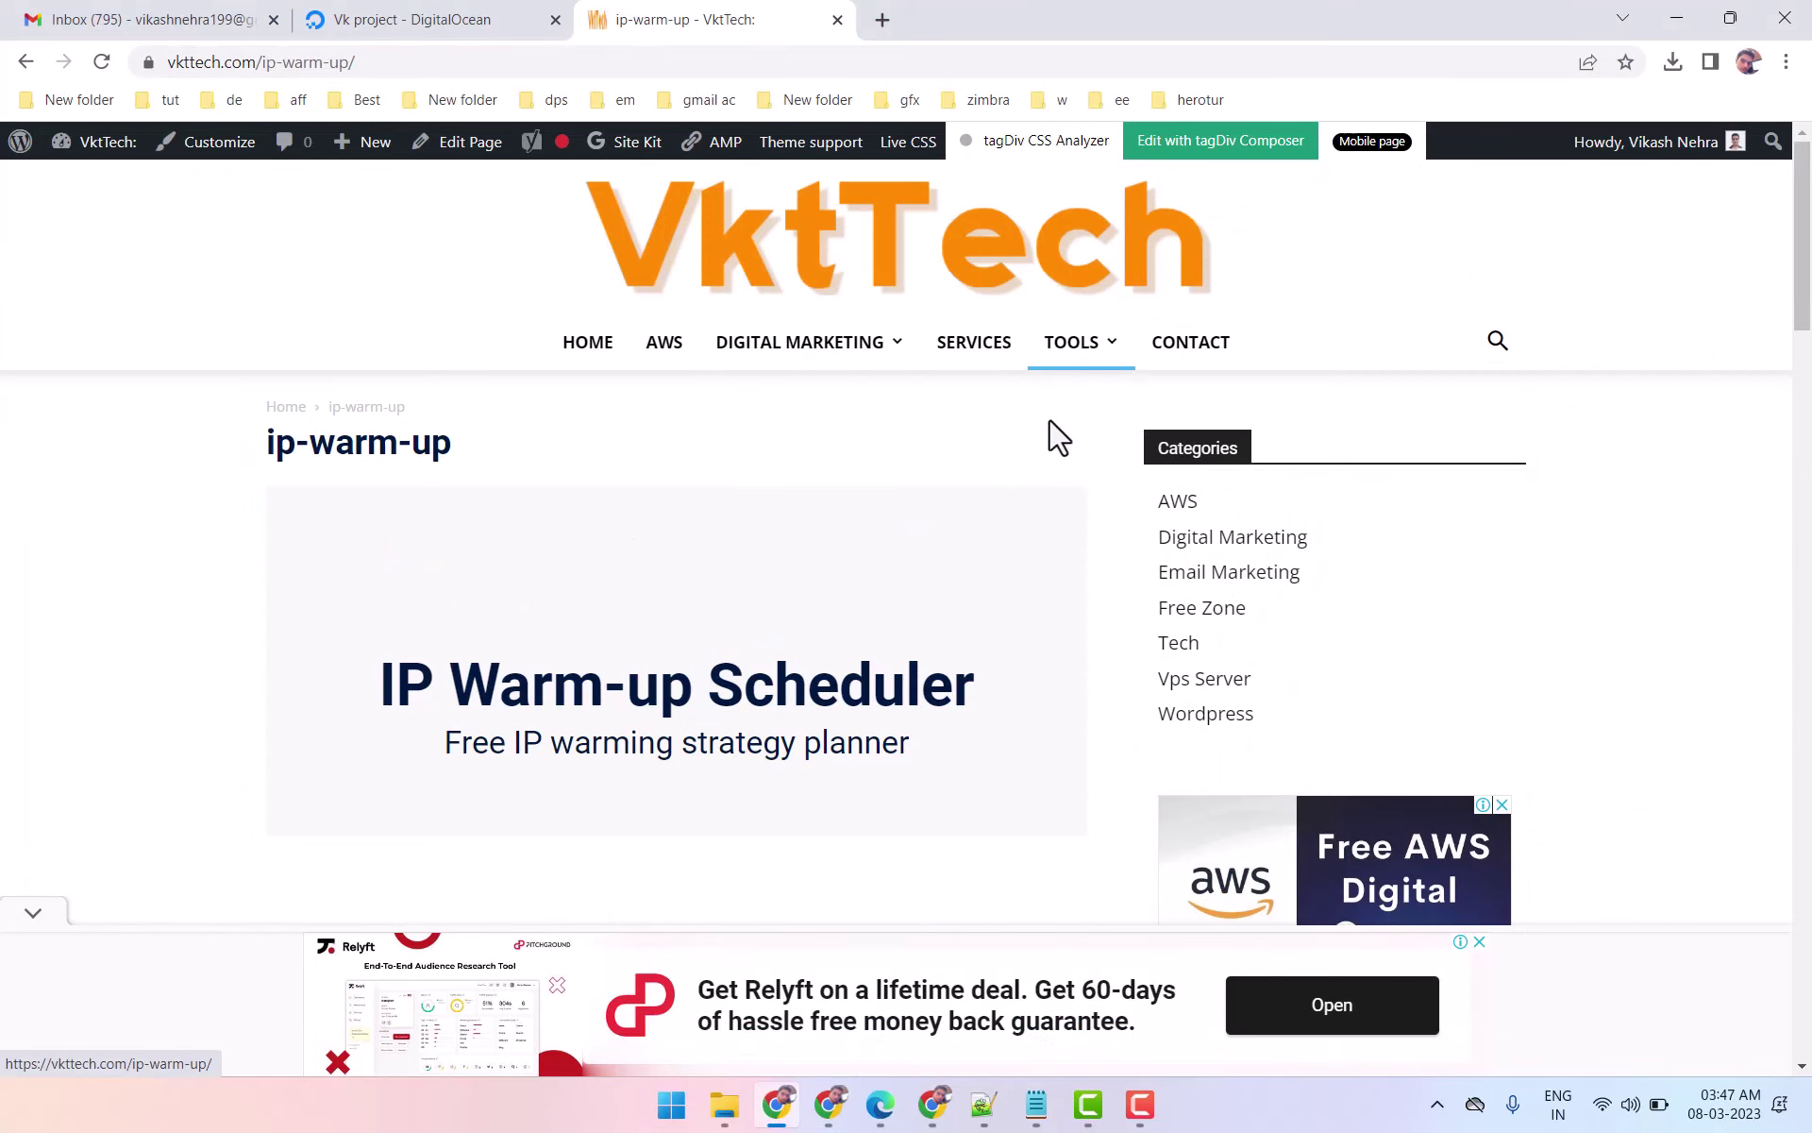
pyautogui.click(1100, 415)
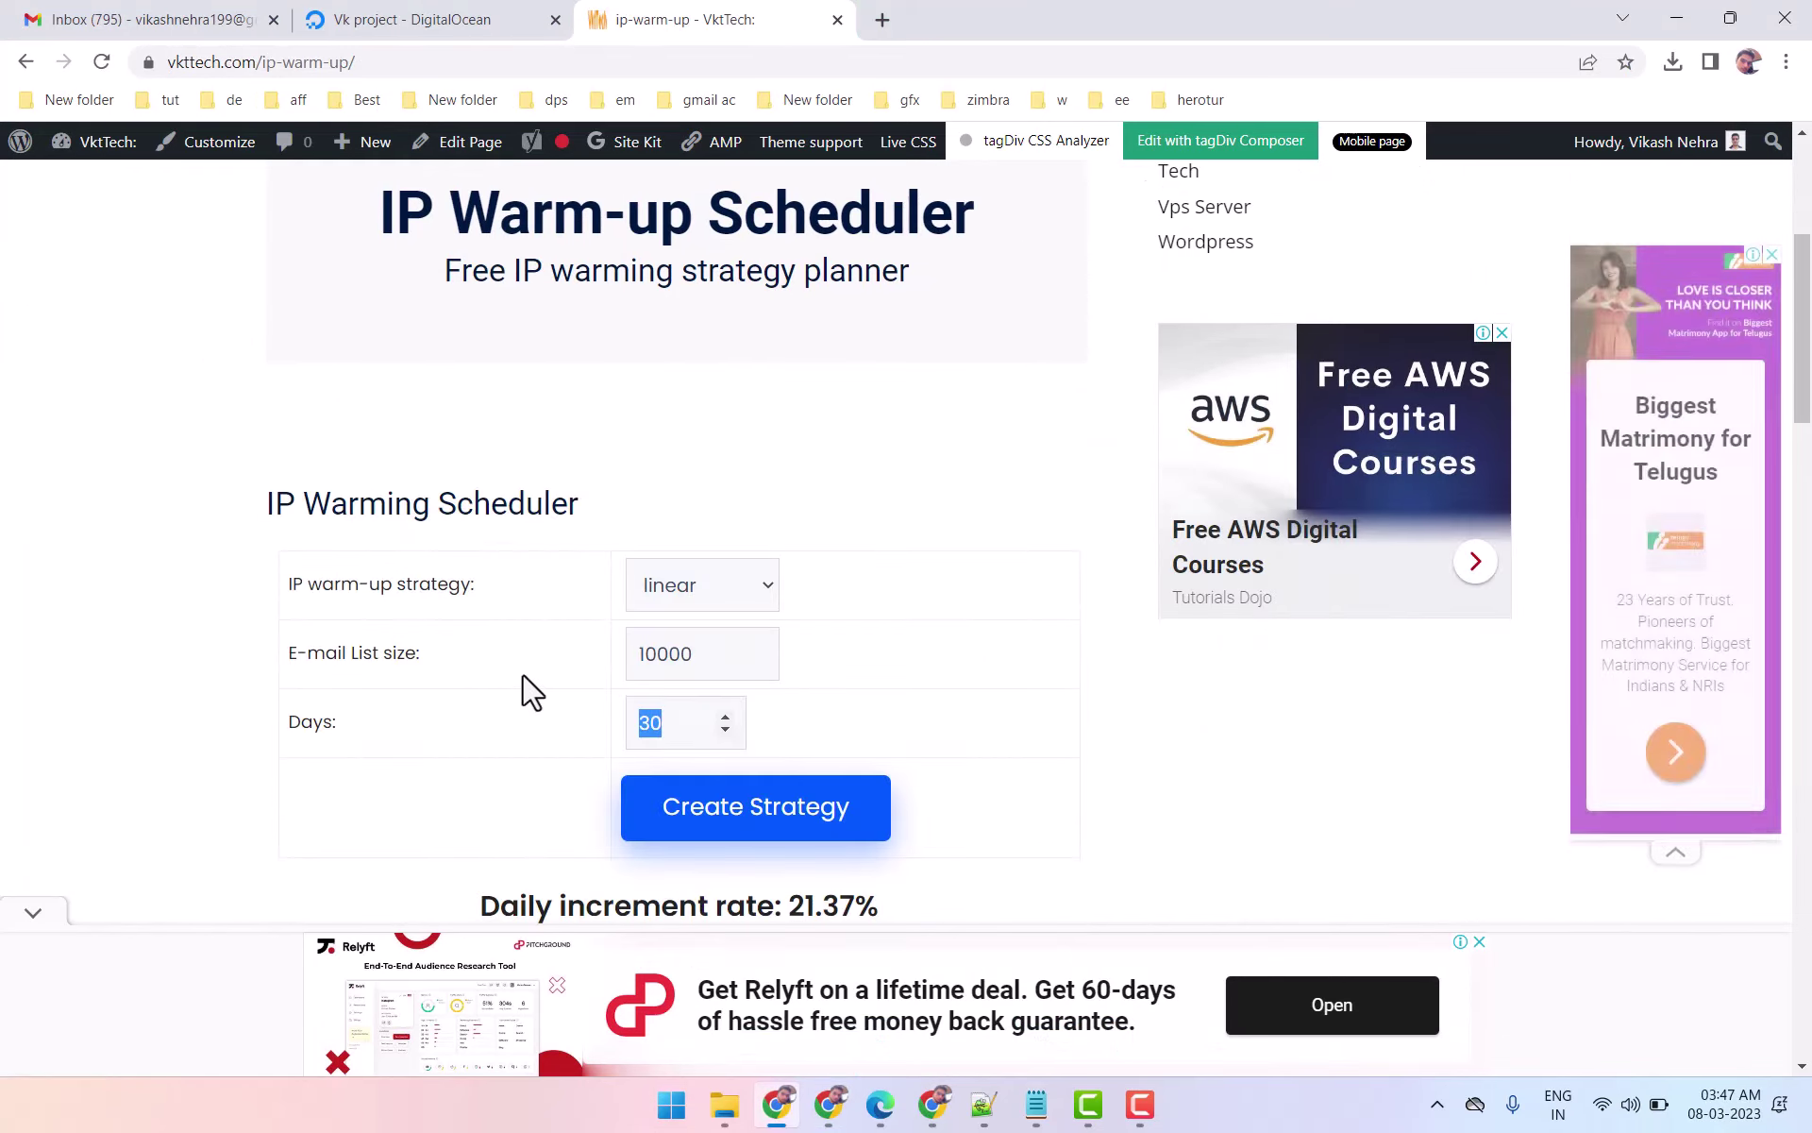
# Step: Examine the IP Warming Scheduler's strategy options and e-mail list size, and return to the warmup plans list in Edge
pyautogui.click(731, 245)
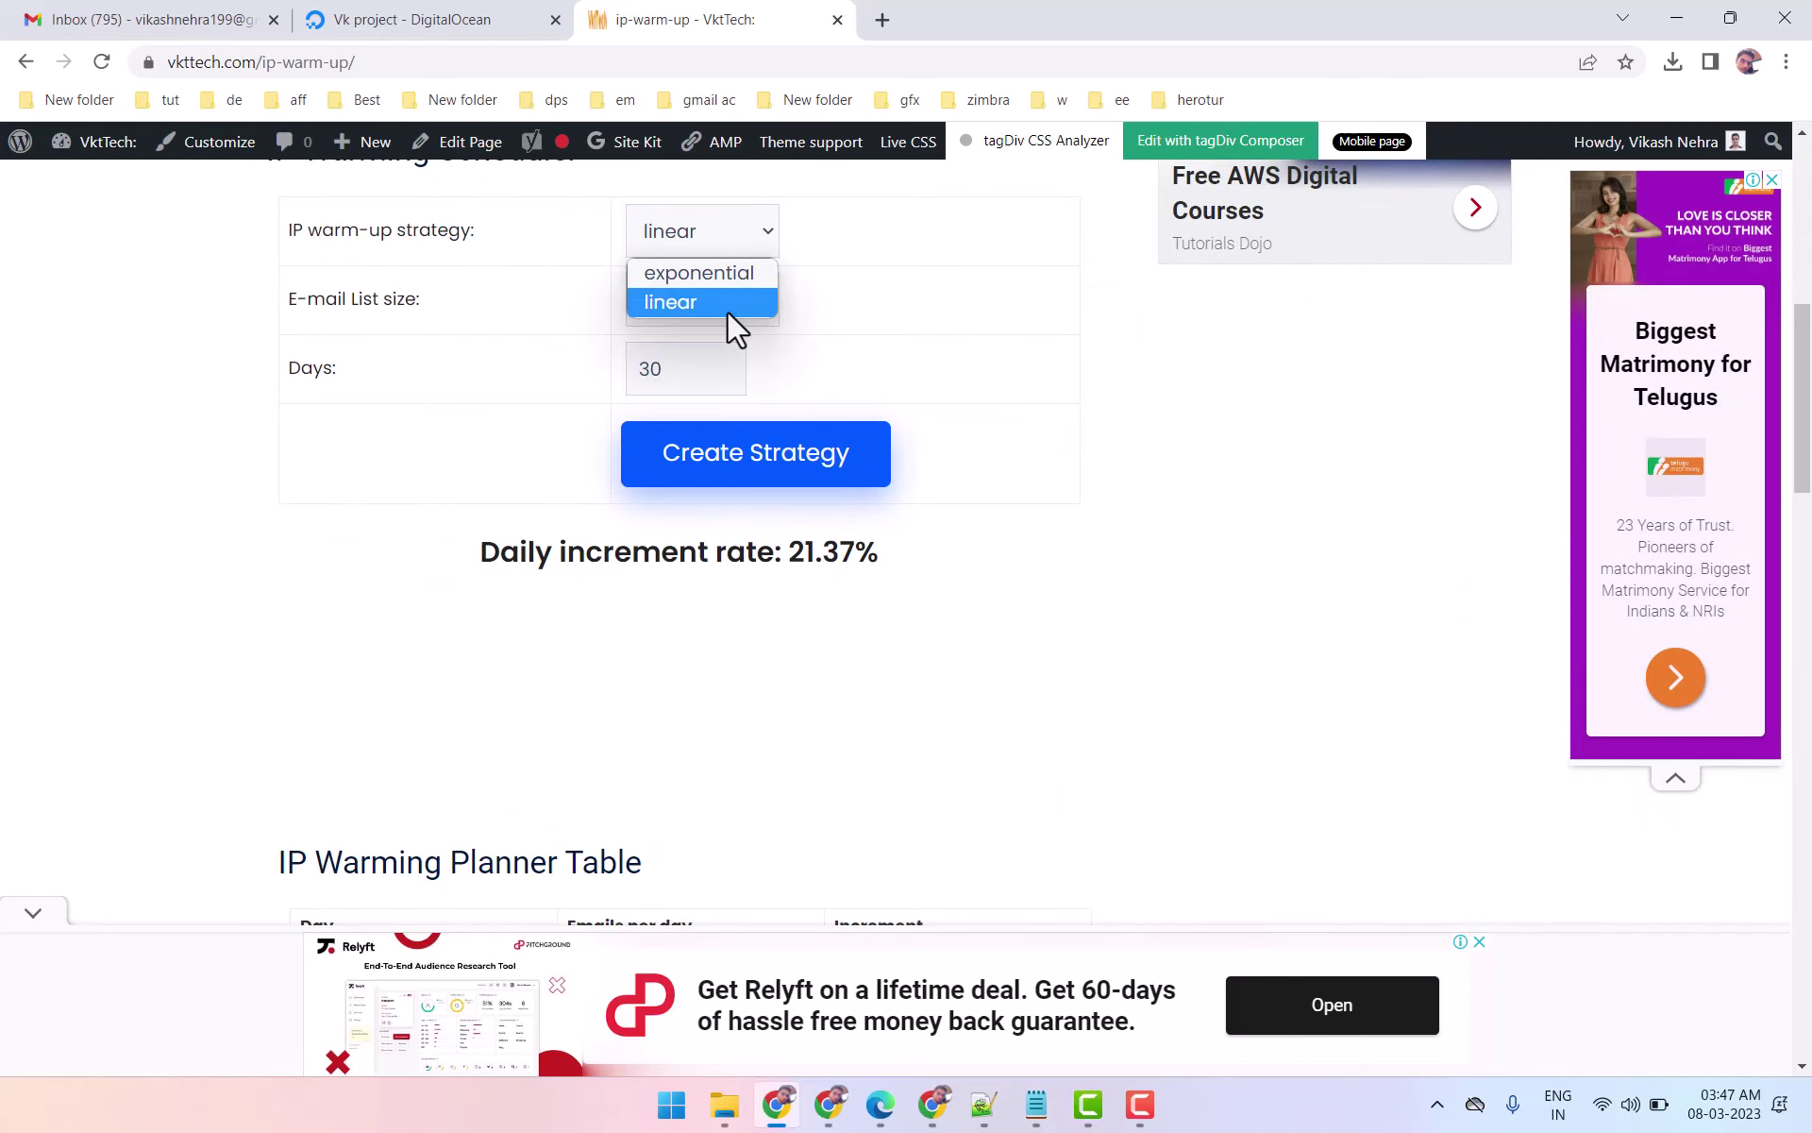
pyautogui.click(580, 356)
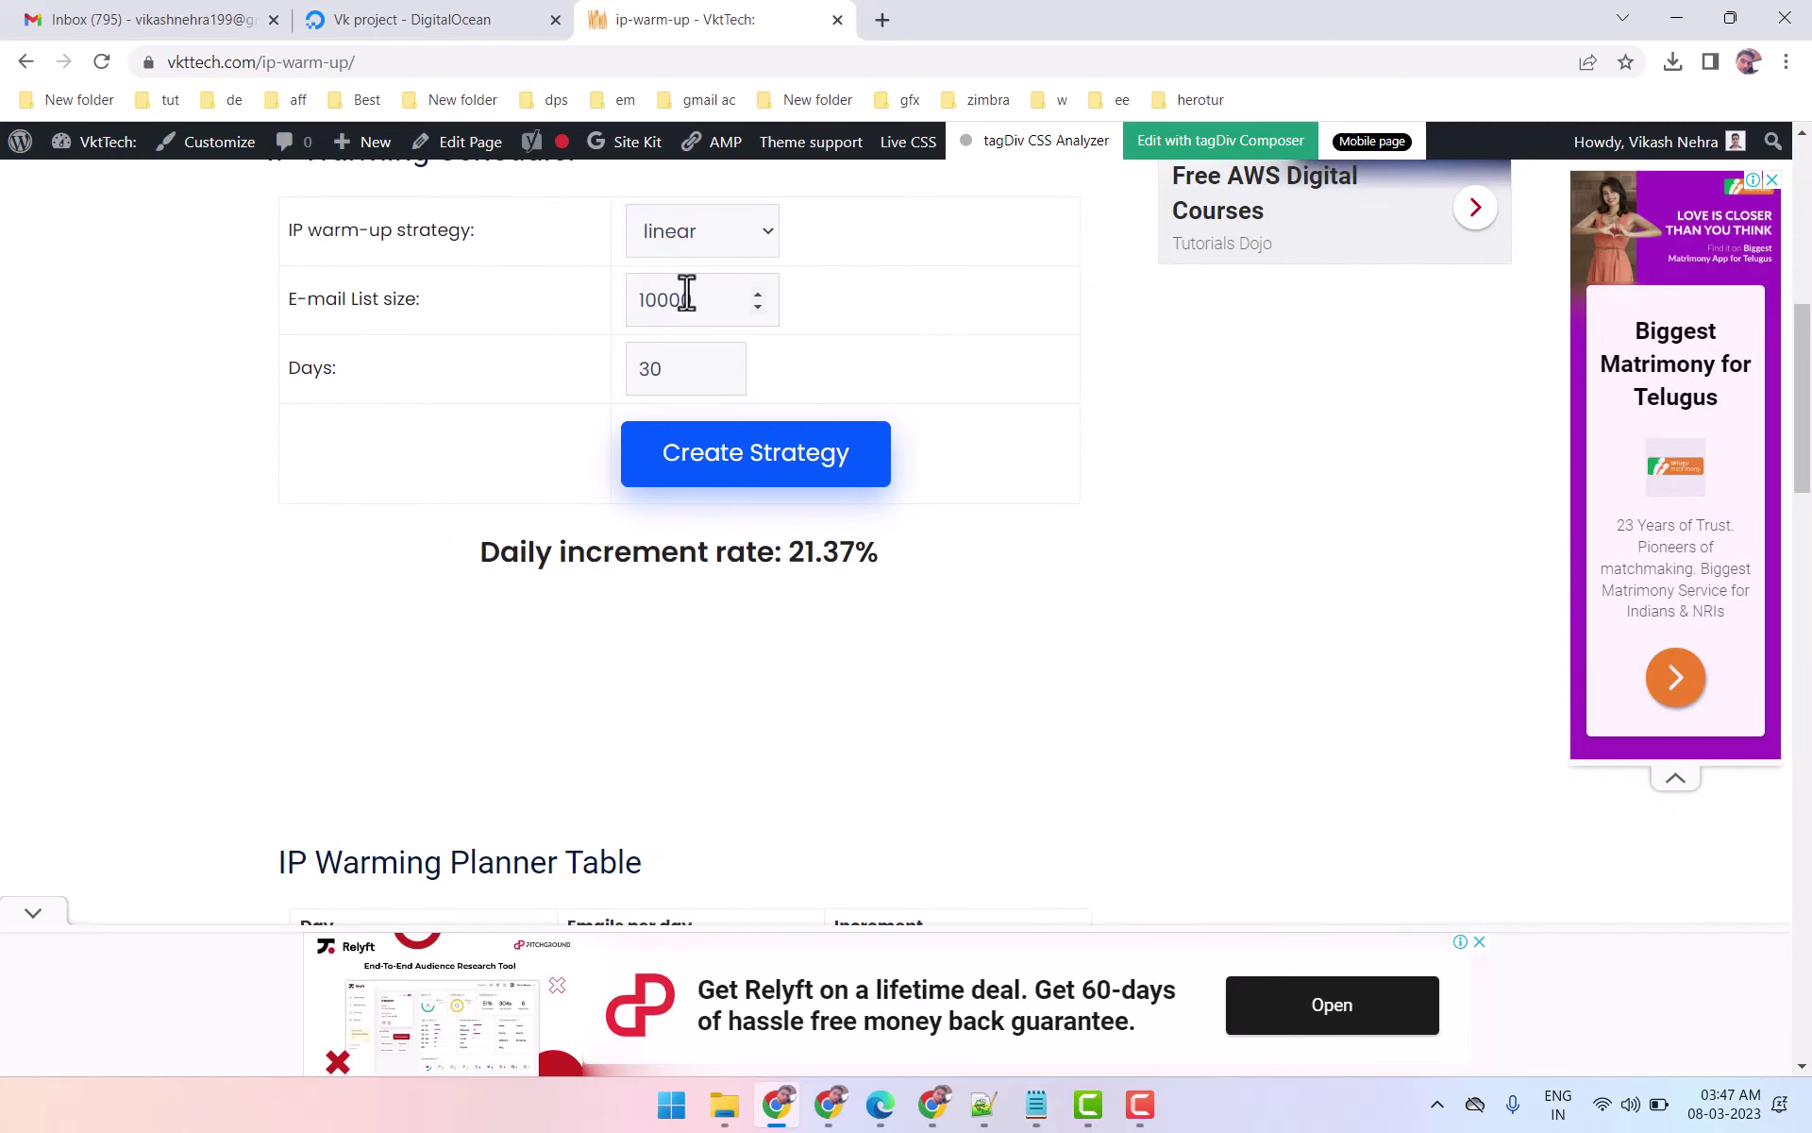
pyautogui.moveTo(688, 300); pyautogui.dragTo(612, 321)
pyautogui.click(781, 1115)
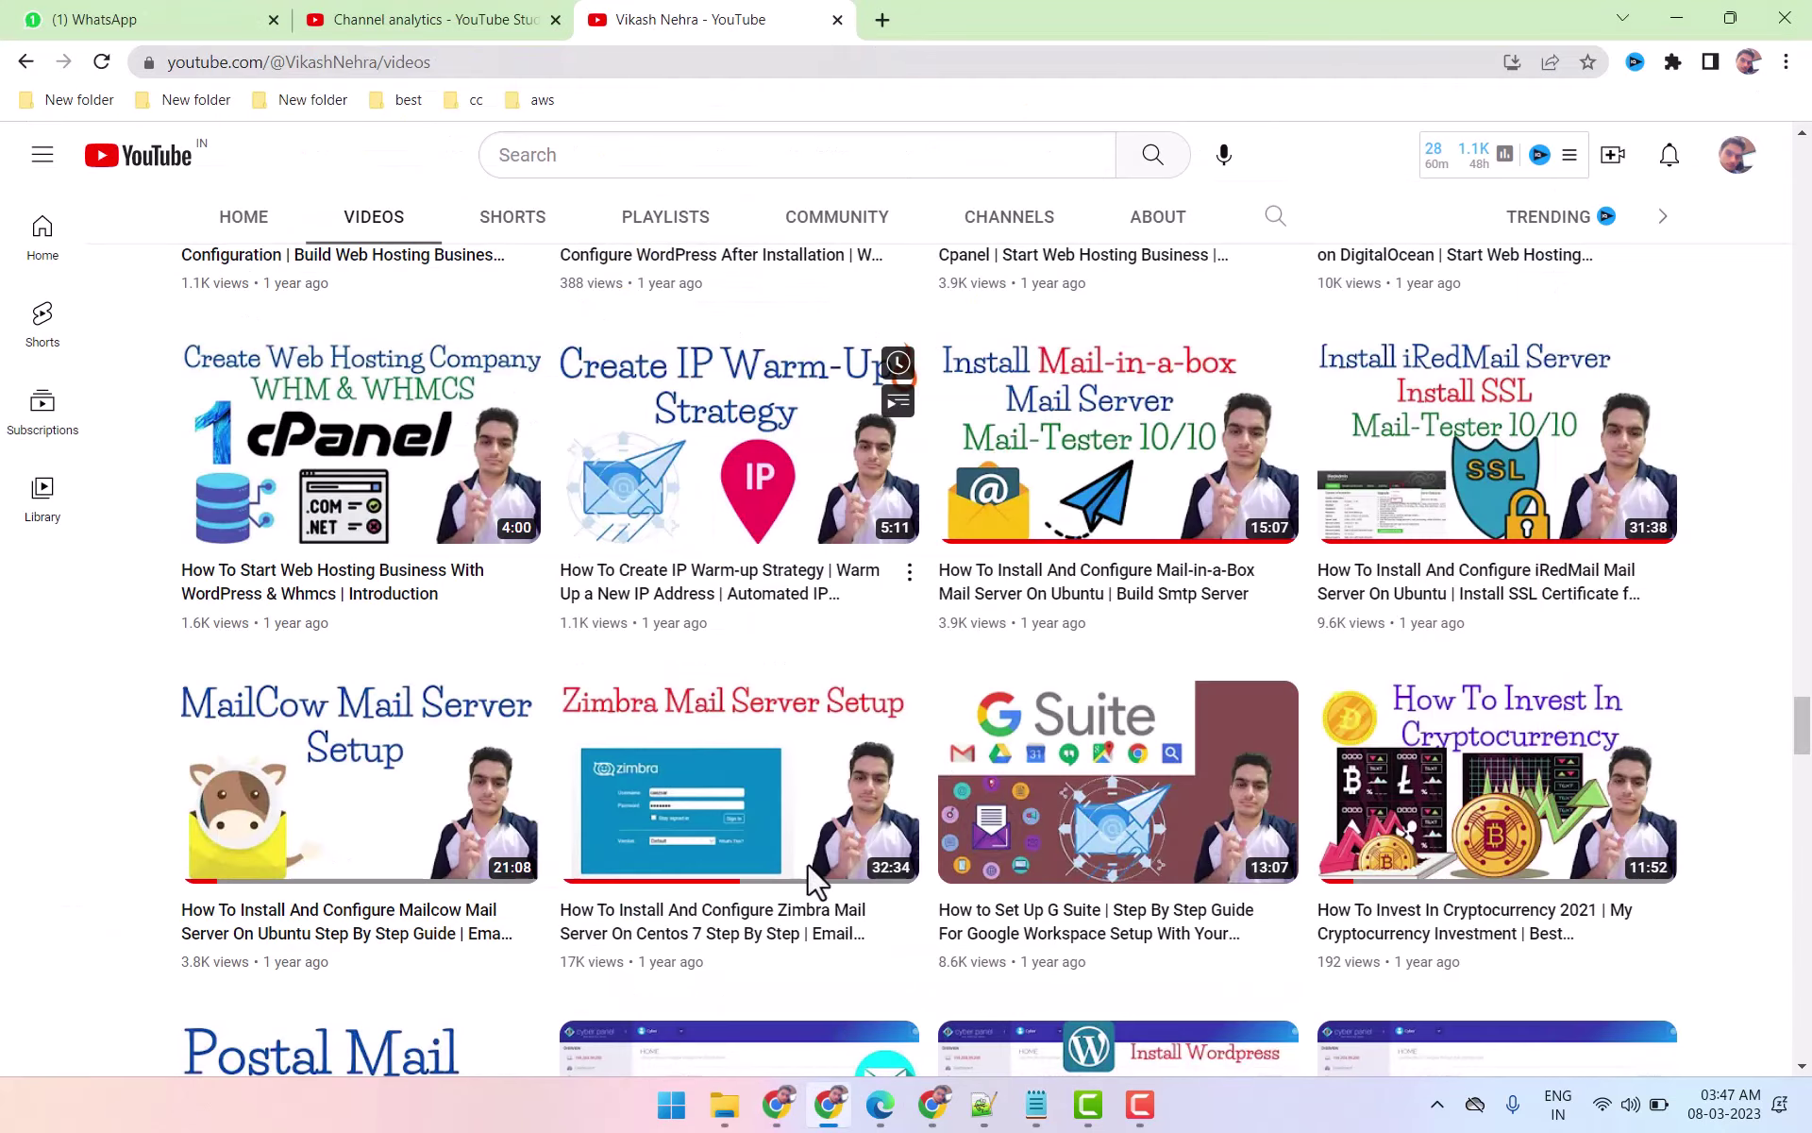
pyautogui.click(885, 1122)
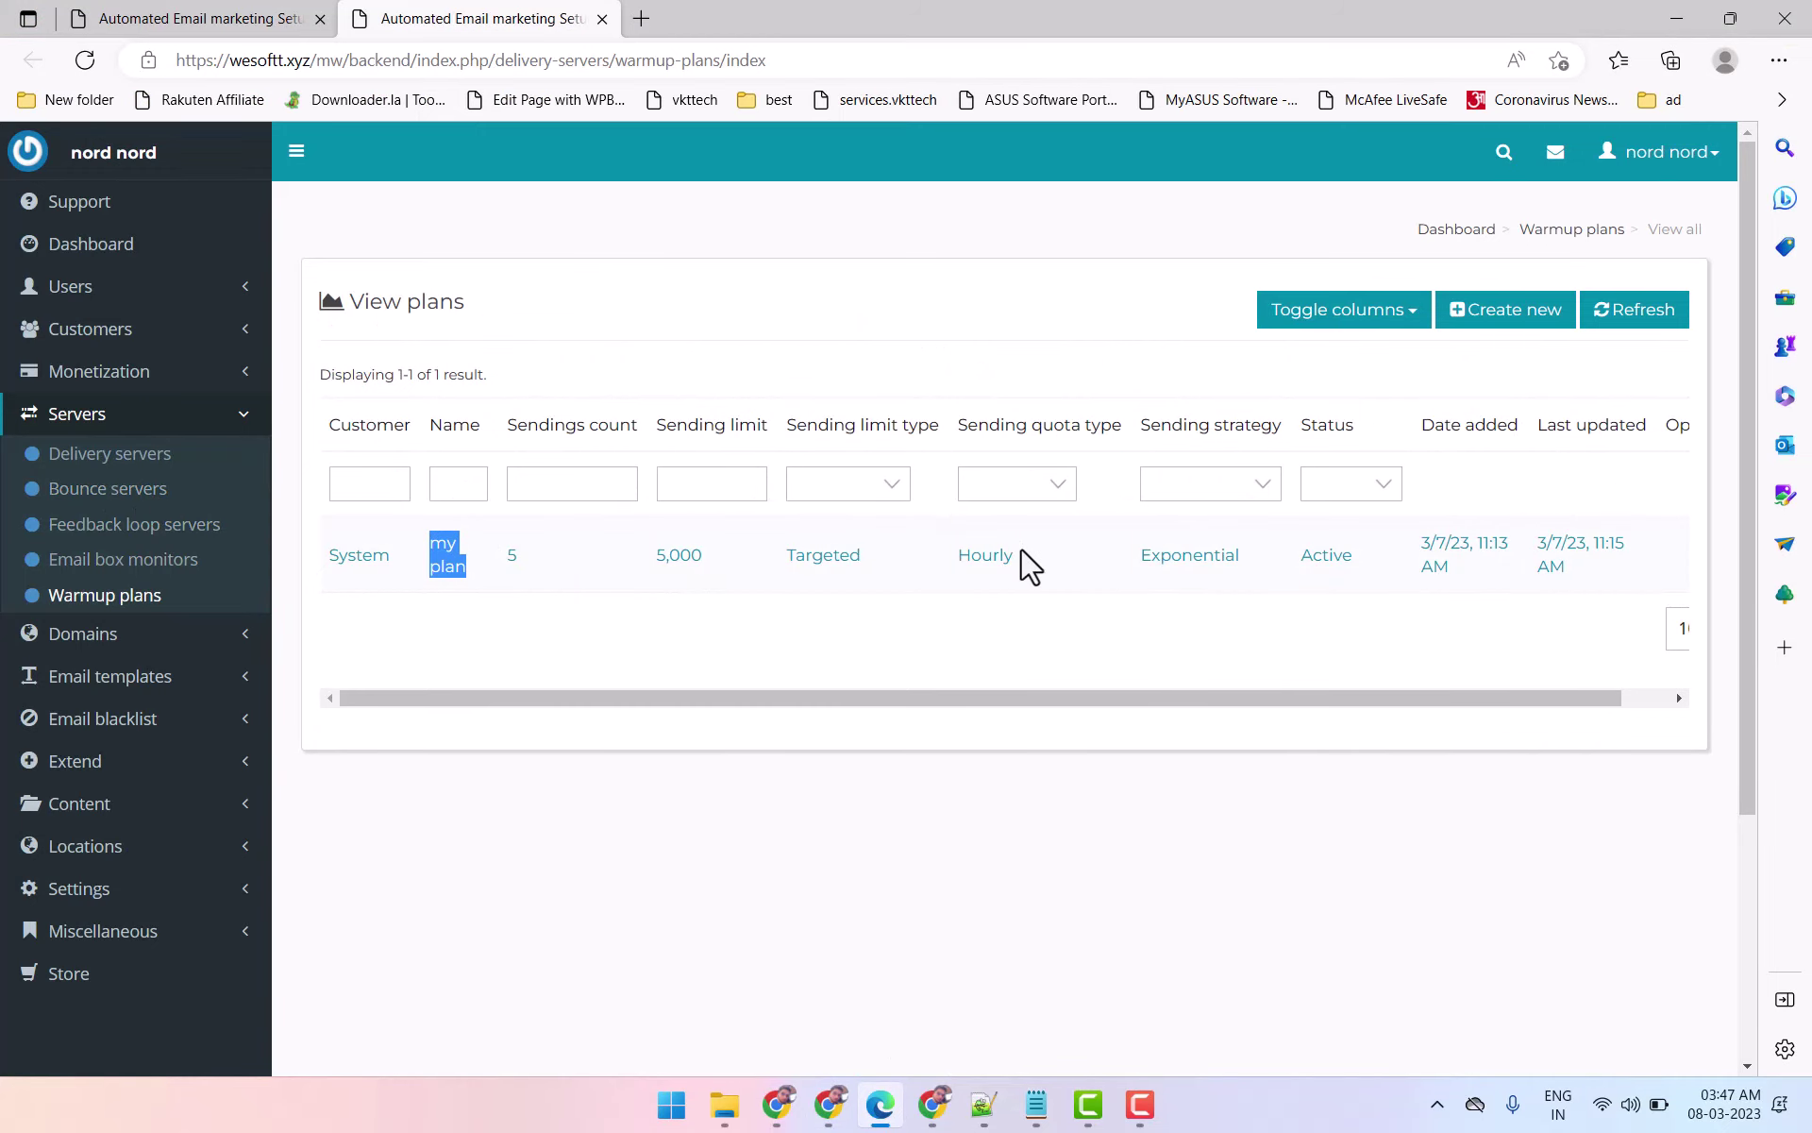
# Step: Switch back to the YouTube channel in Chrome and view its most recently uploaded videos
pyautogui.click(830, 1106)
pyautogui.scroll(15, 811, 746)
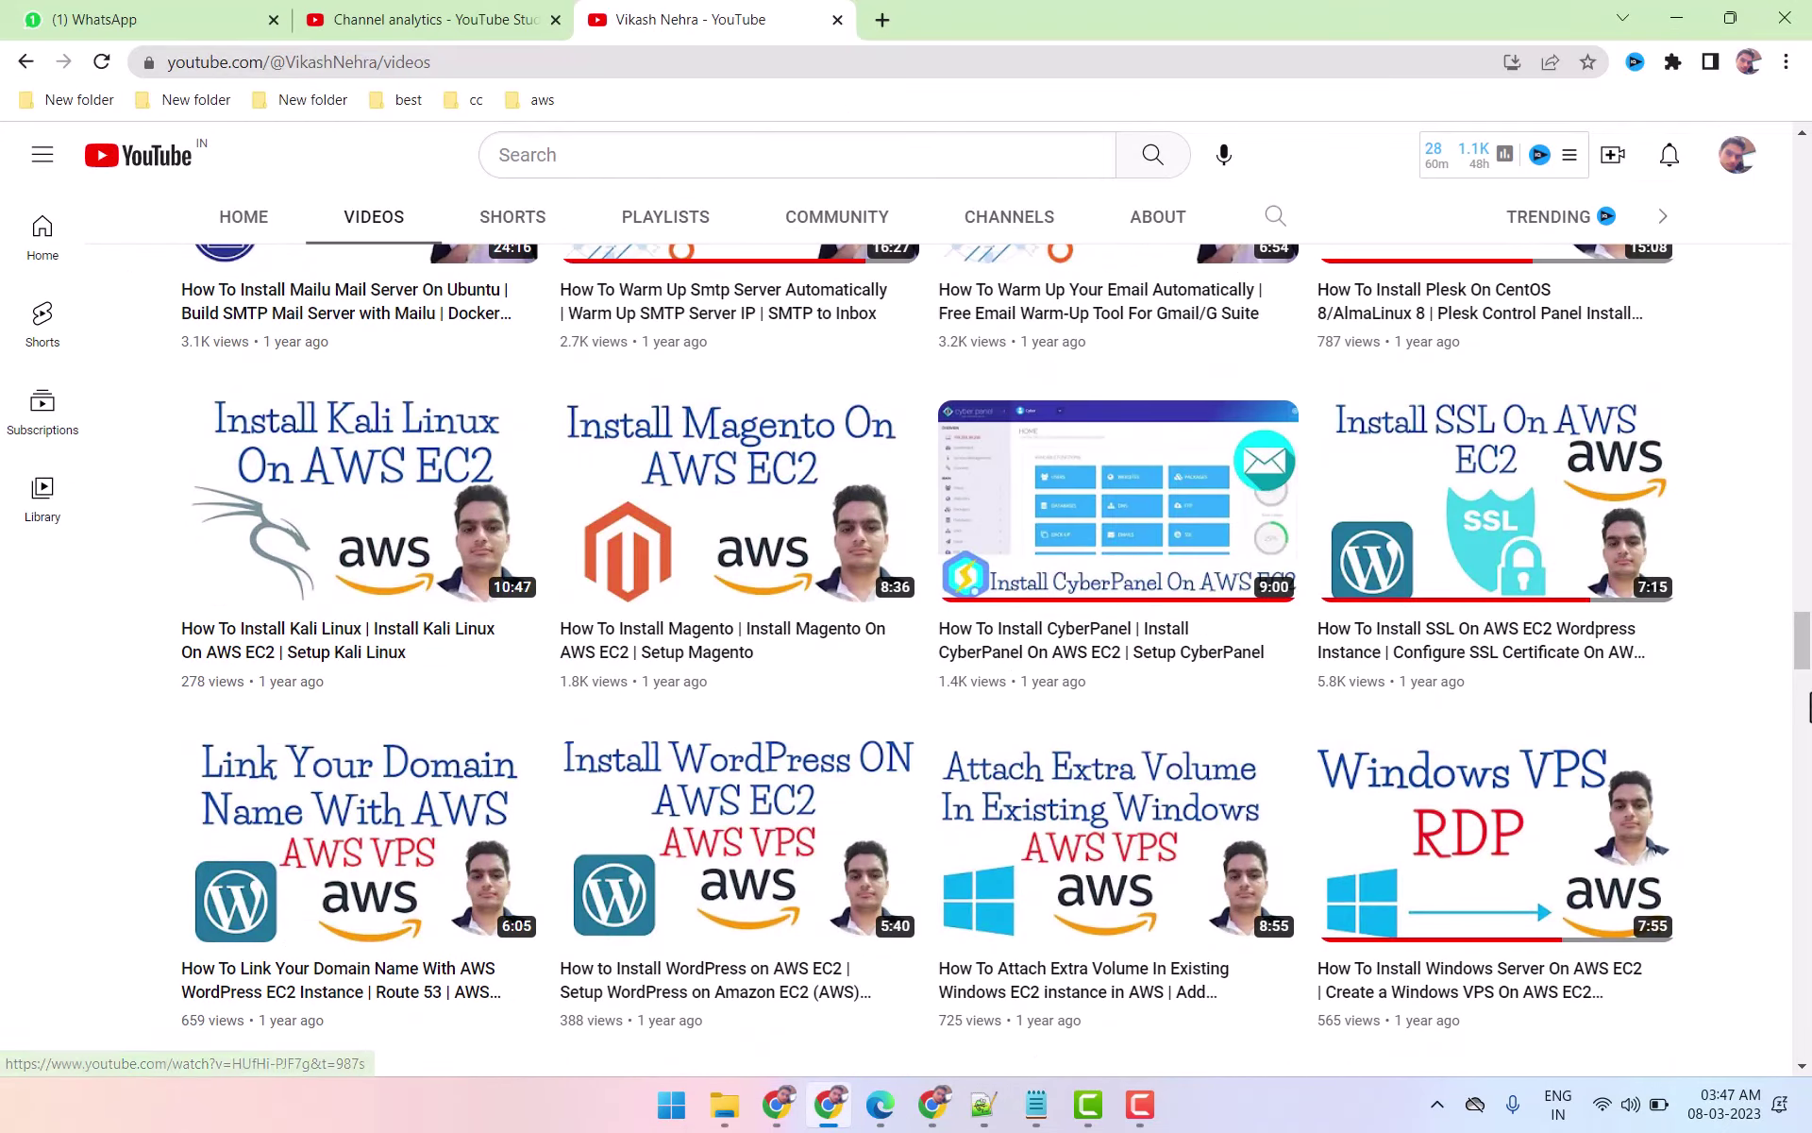
pyautogui.scroll(15, 1810, 704)
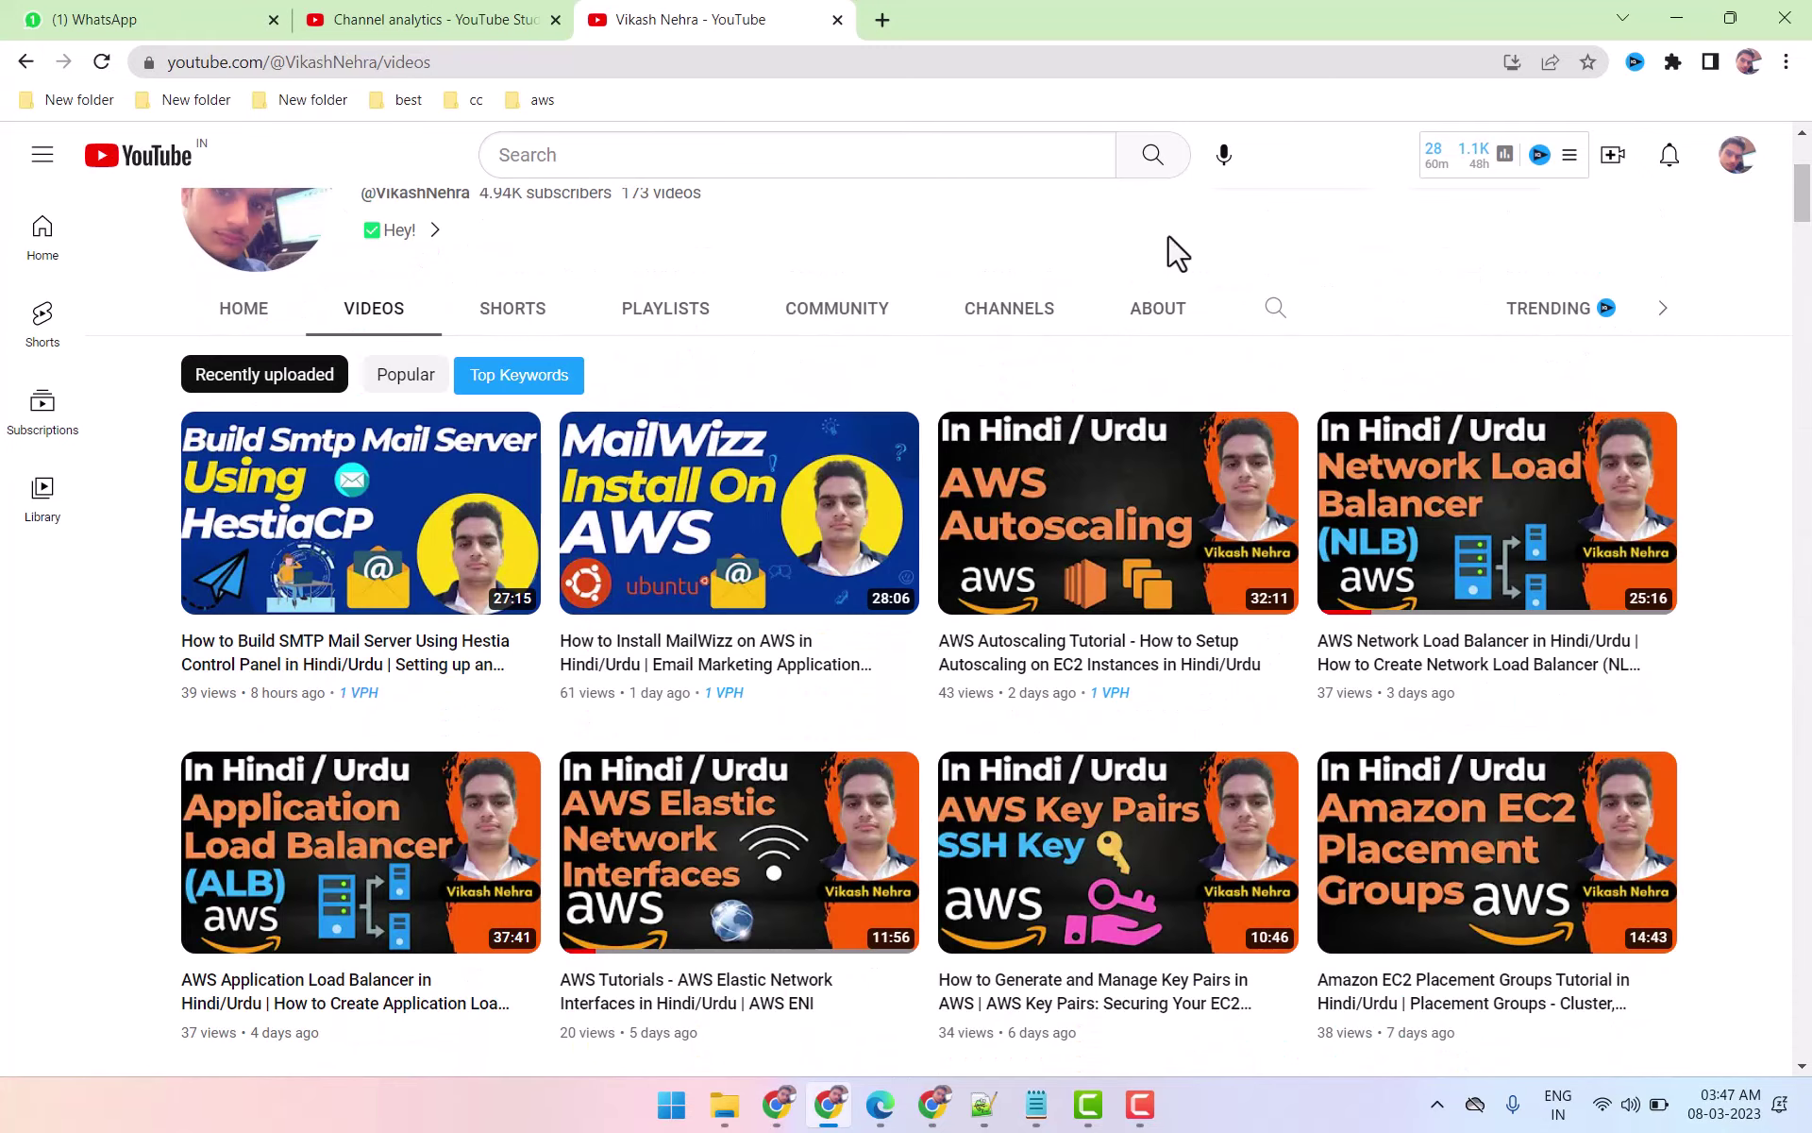
pyautogui.scroll(3, 535, 290)
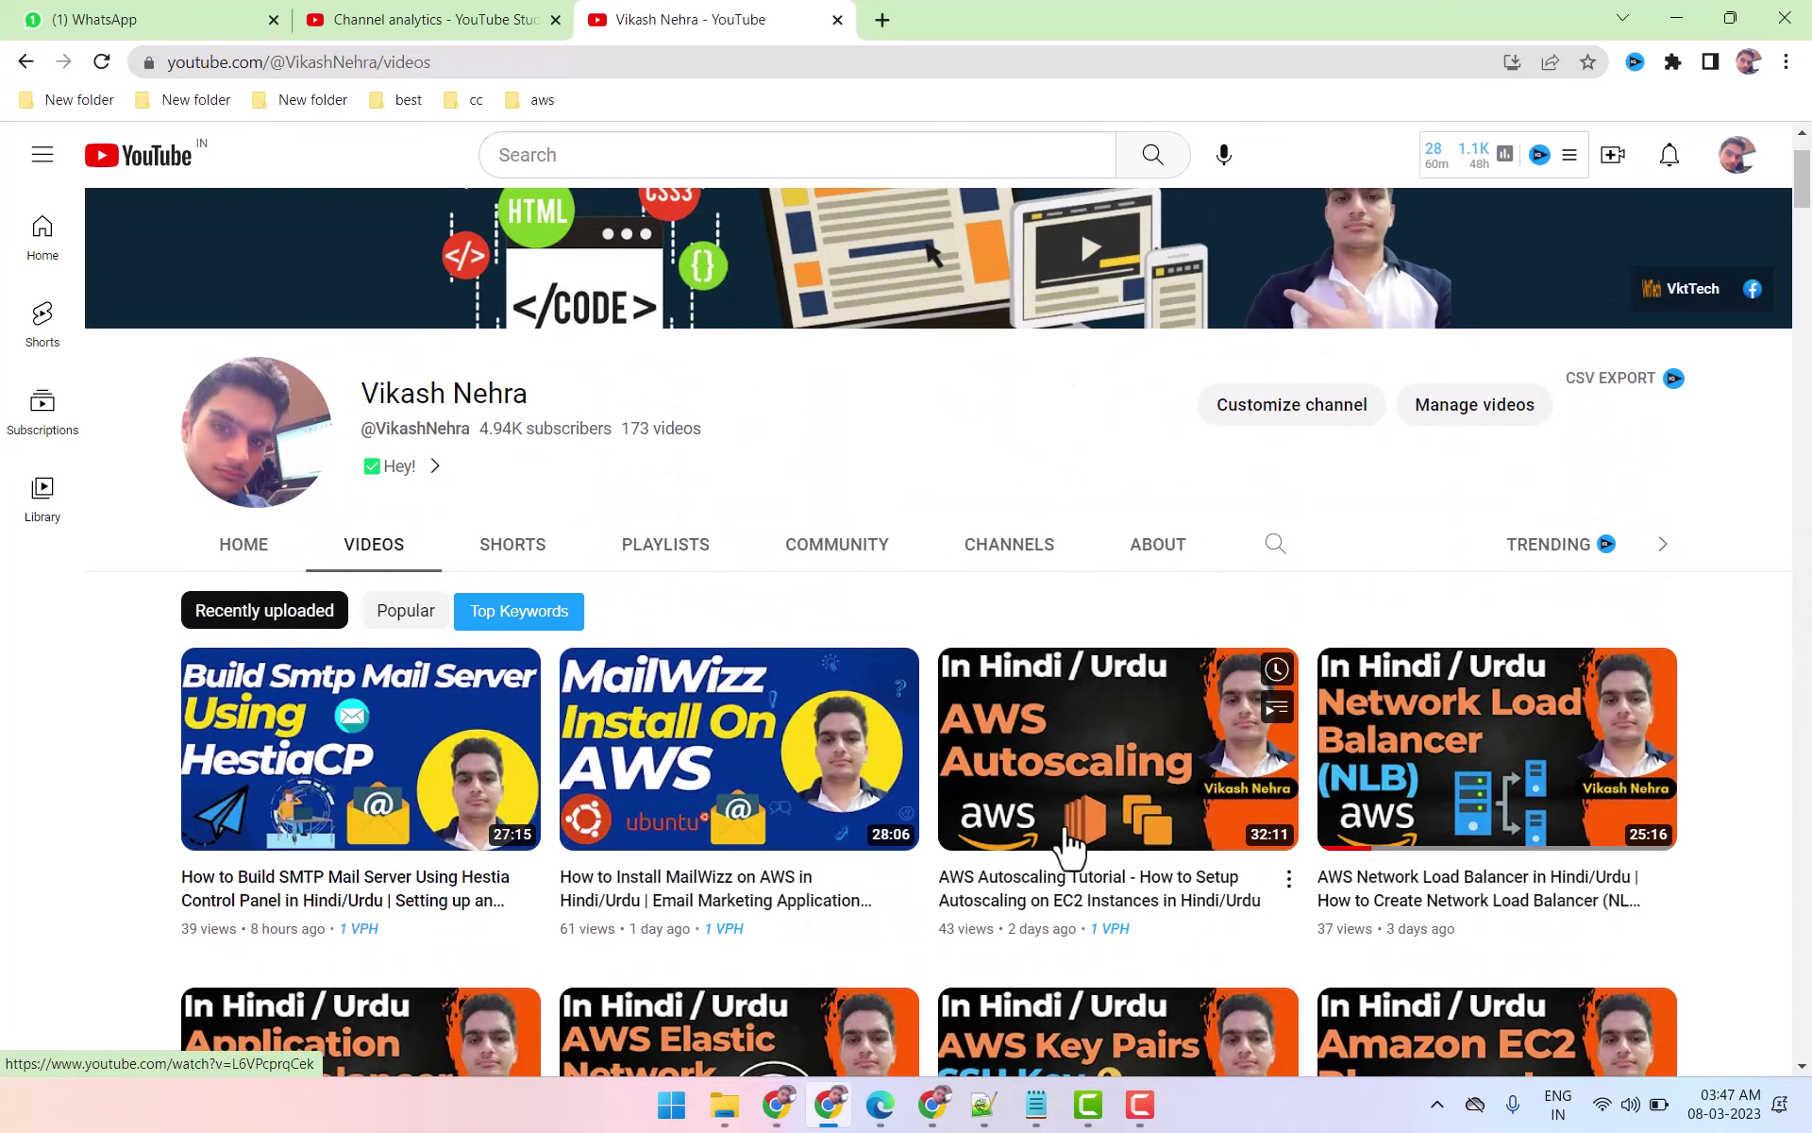